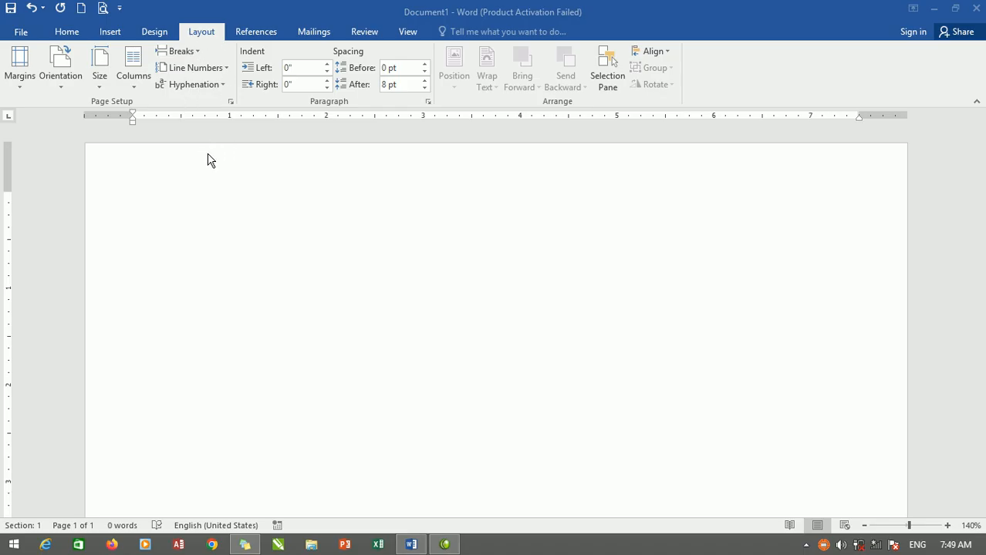
Set the paper size to A5, the top margin to 0.1" and the bottom margin to 0".
left_click(98, 88)
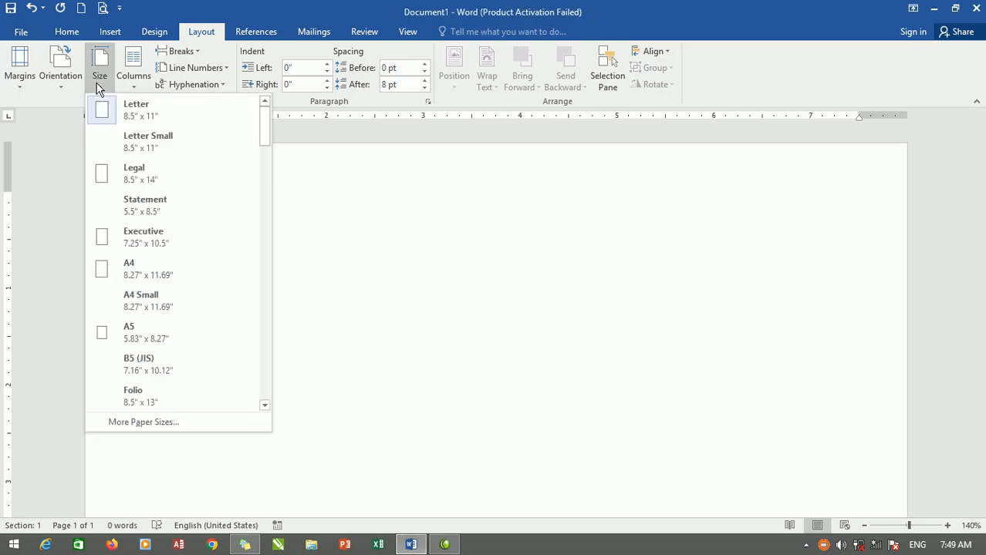
left_click(149, 335)
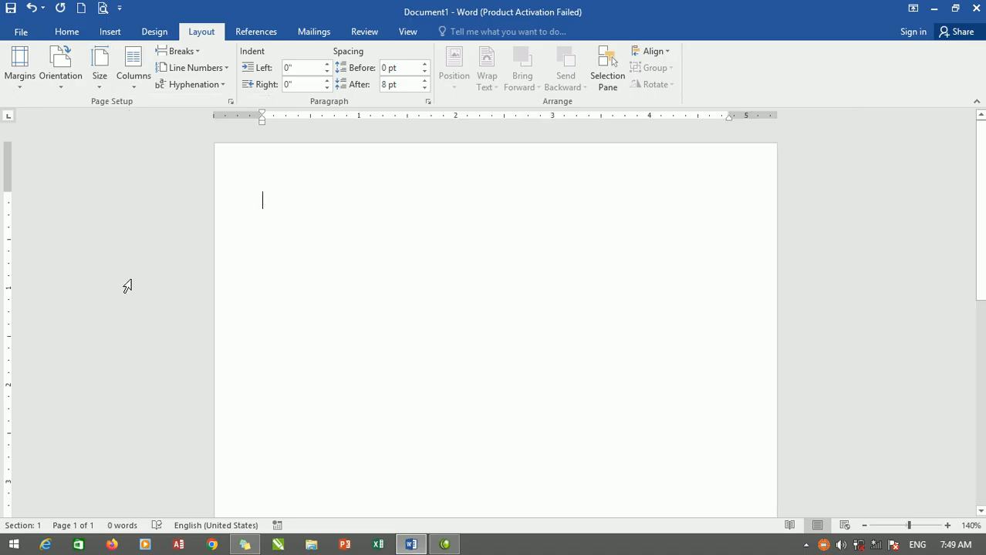
left_click(24, 92)
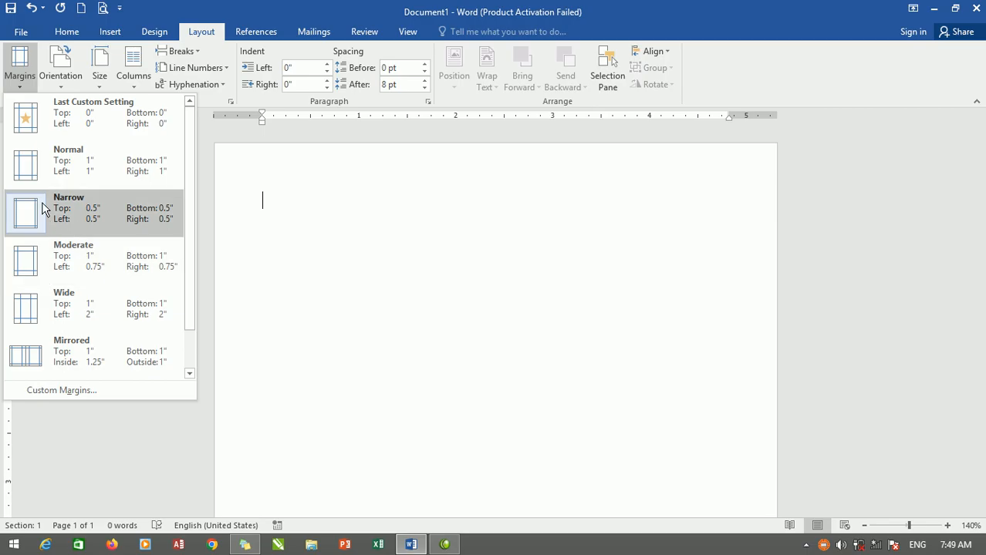
left_click(59, 391)
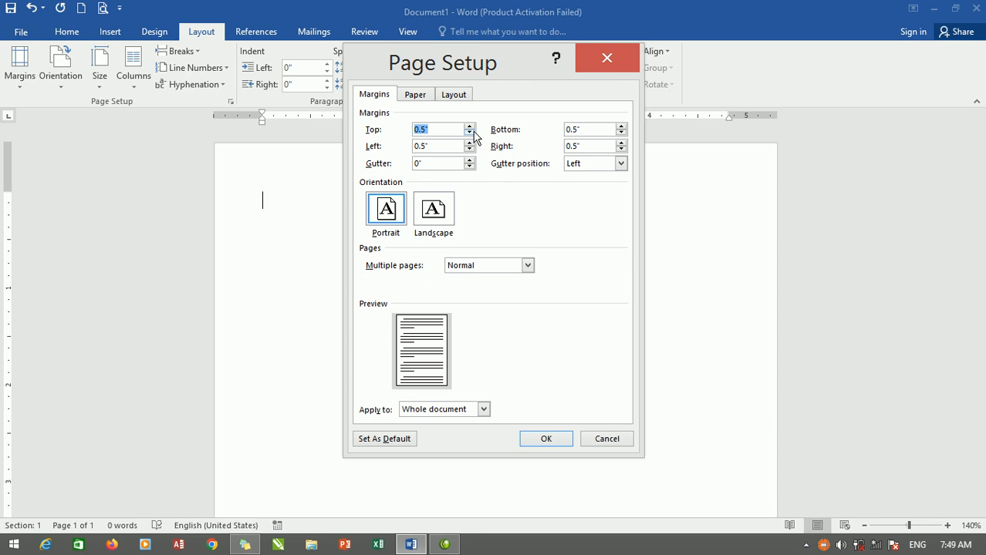
type("0")
key("Tab")
type("0")
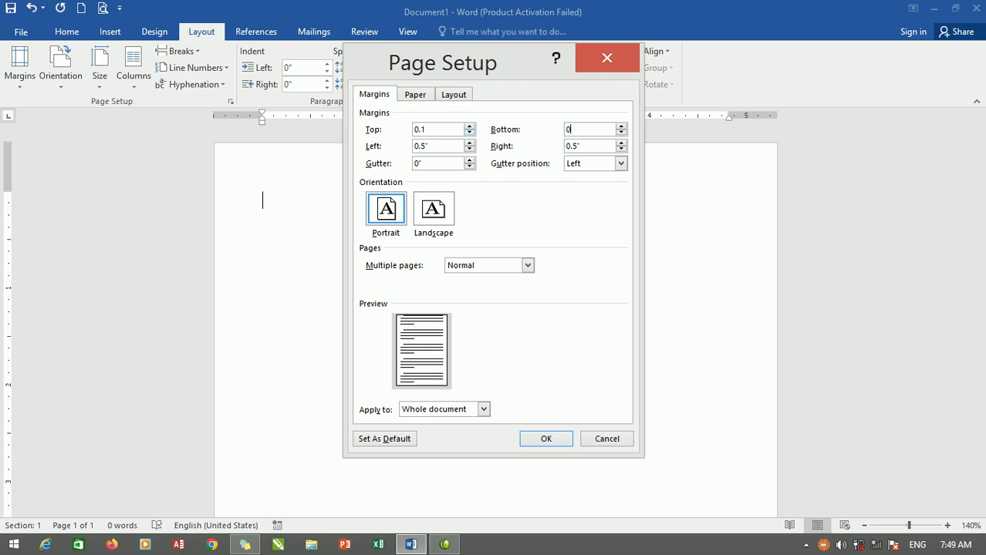
key("Return")
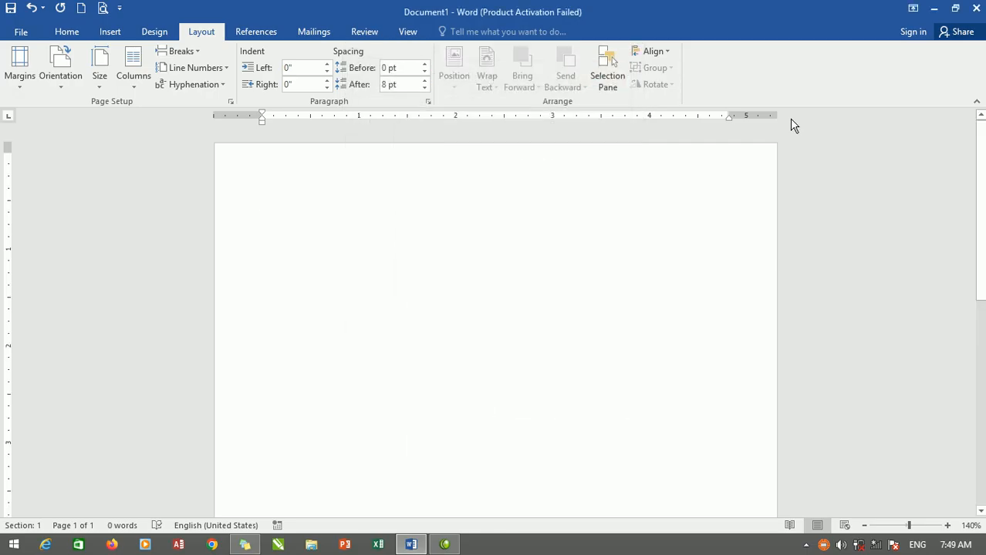
Set the bottom, left and right page margins to 0.1" for the whole document.
left_click(21, 70)
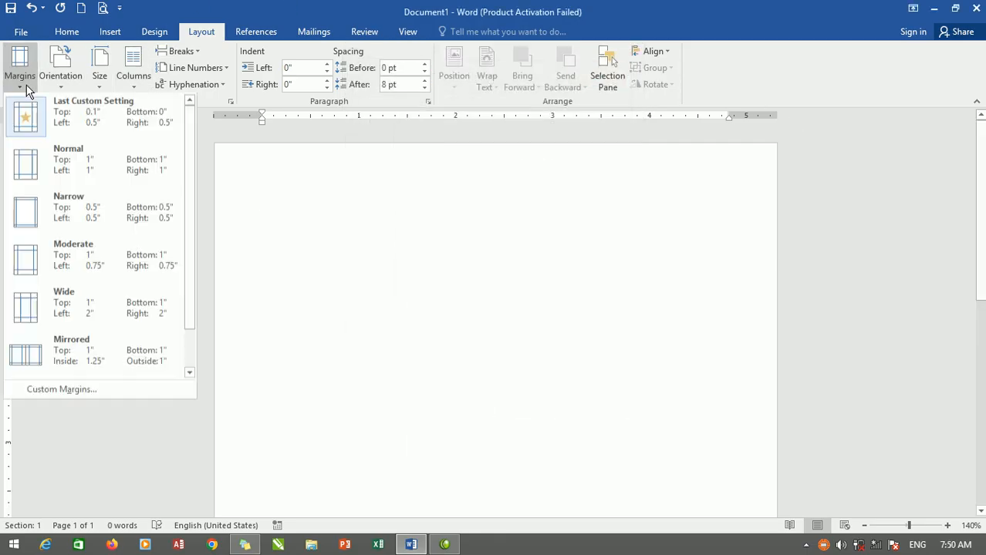
left_click(60, 391)
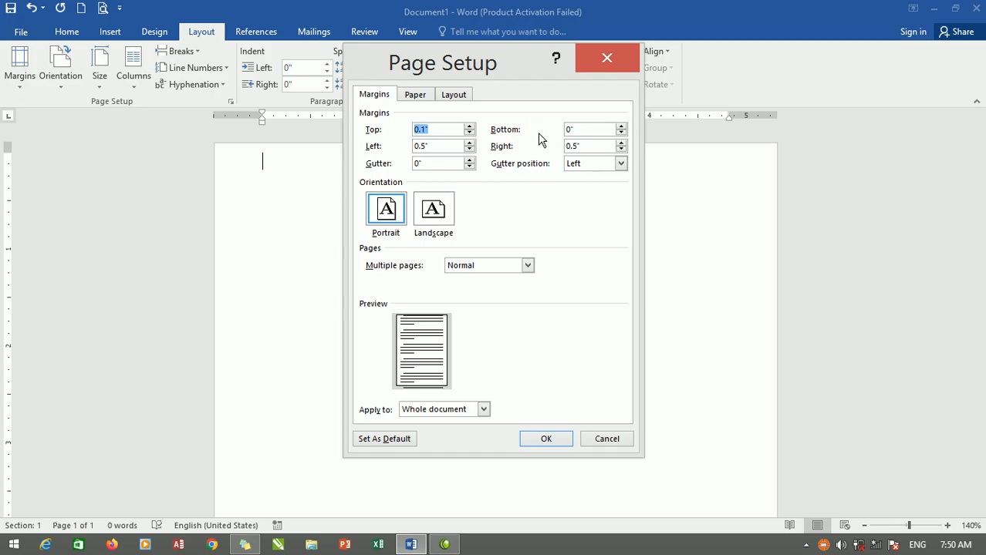
left_click(586, 130)
key("BackSpace")
type(".1")
key("Tab")
key("Tab")
type("0.1")
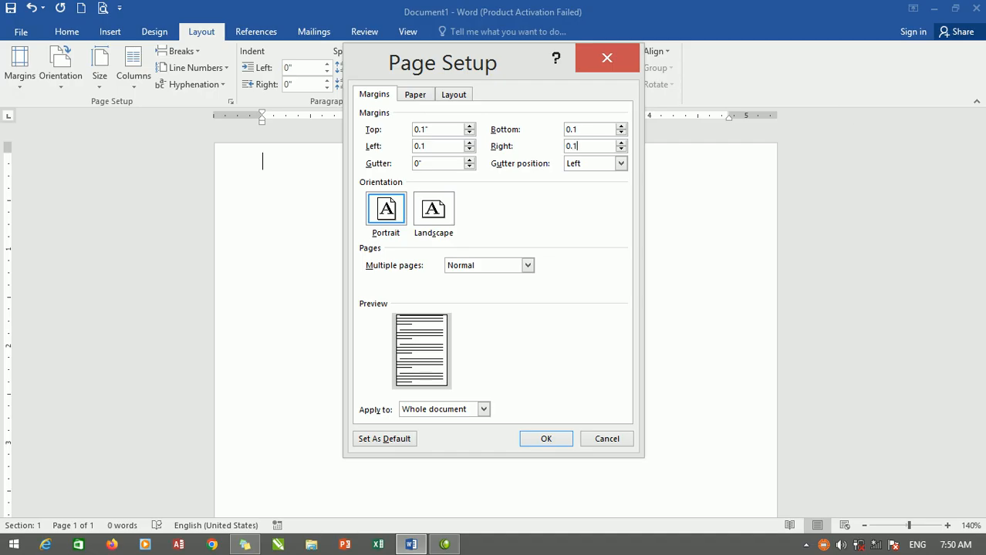
left_click(547, 439)
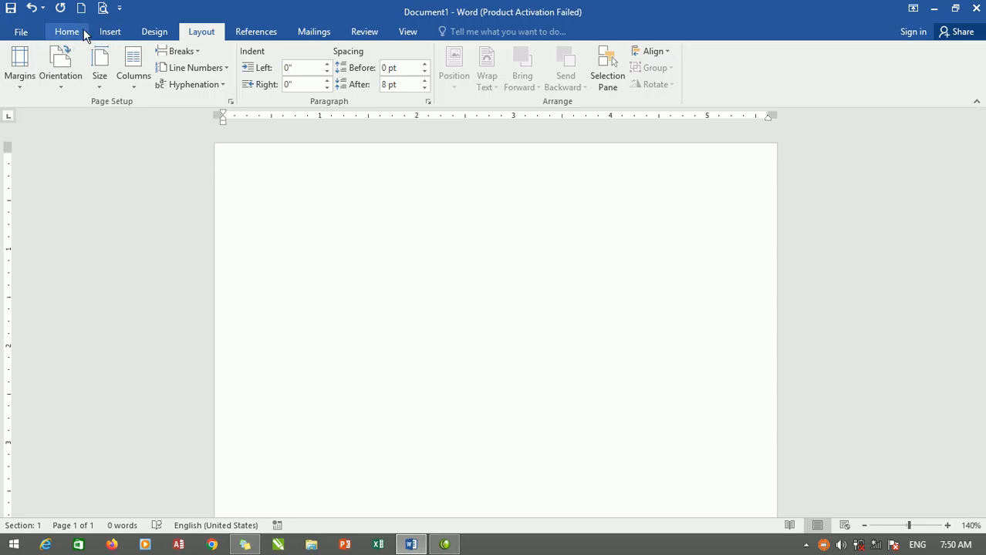
left_click(110, 32)
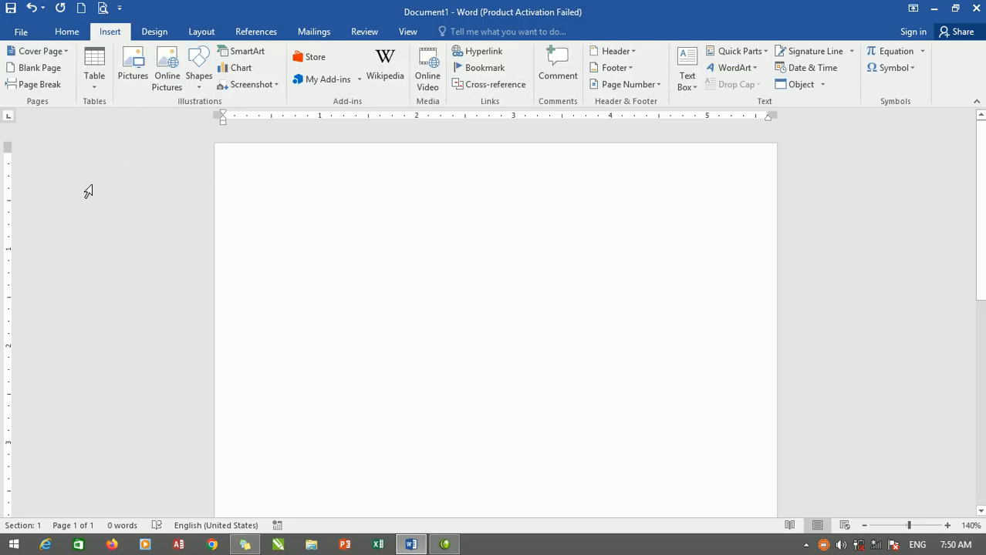
left_click(97, 87)
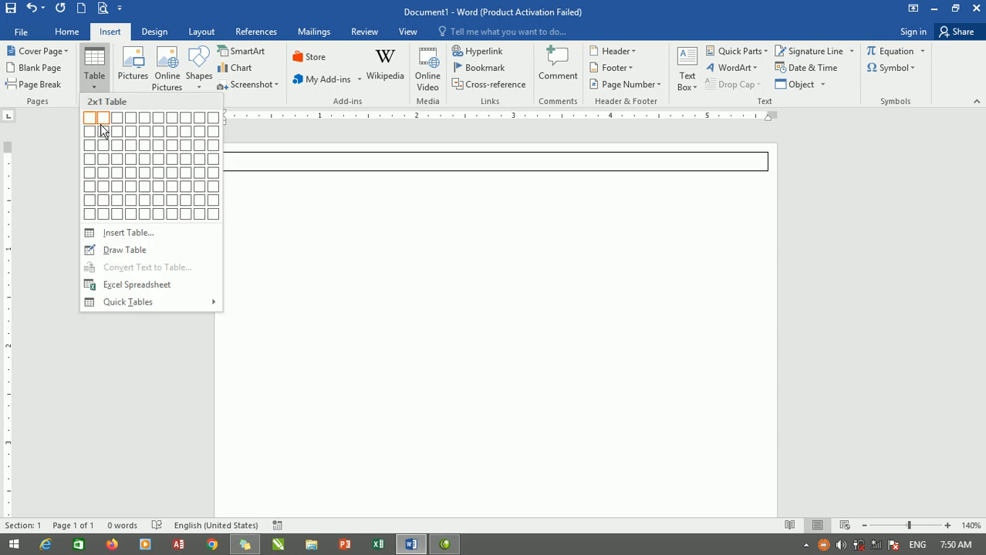
left_click(136, 234)
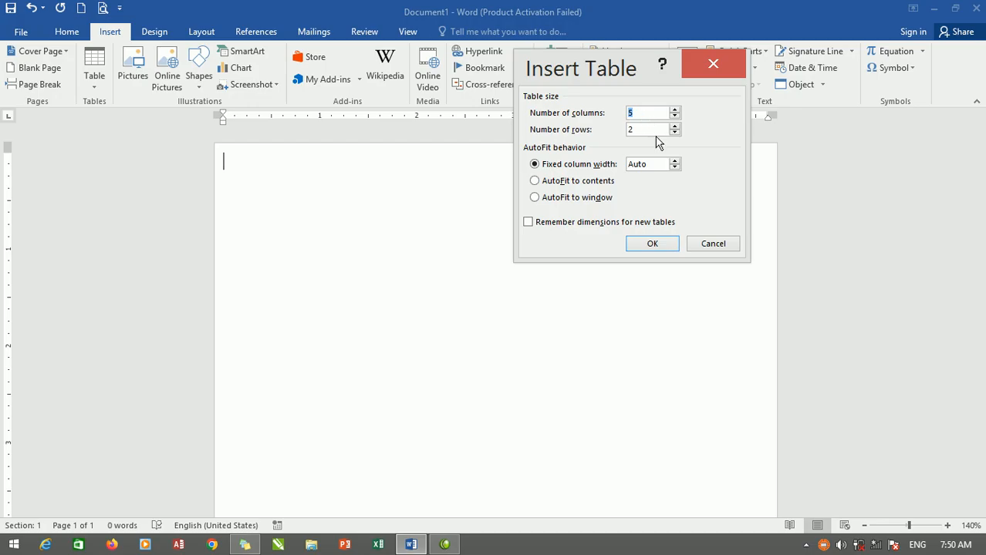
type("9")
left_click(720, 69)
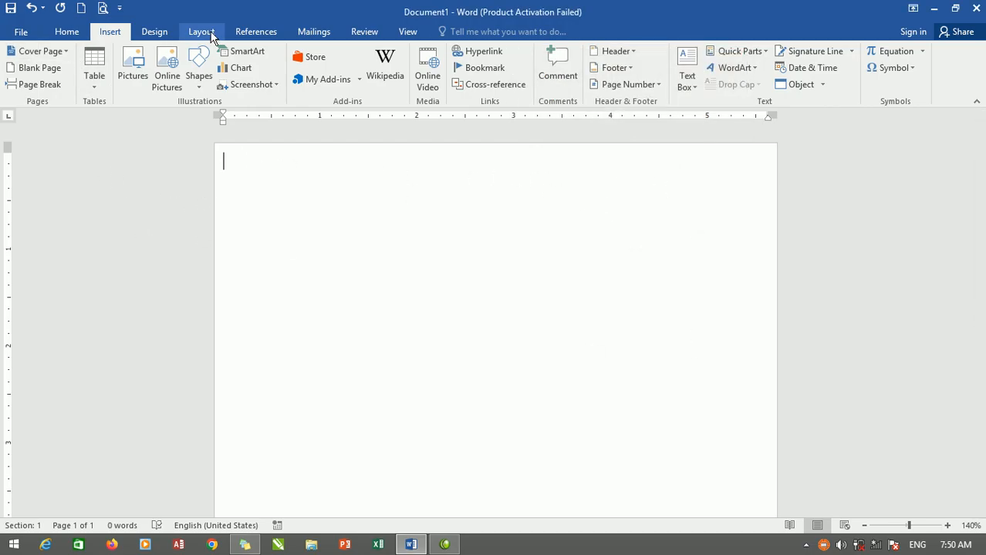
Add a box page border with a 4 ½ pt line width to the whole document.
left_click(155, 31)
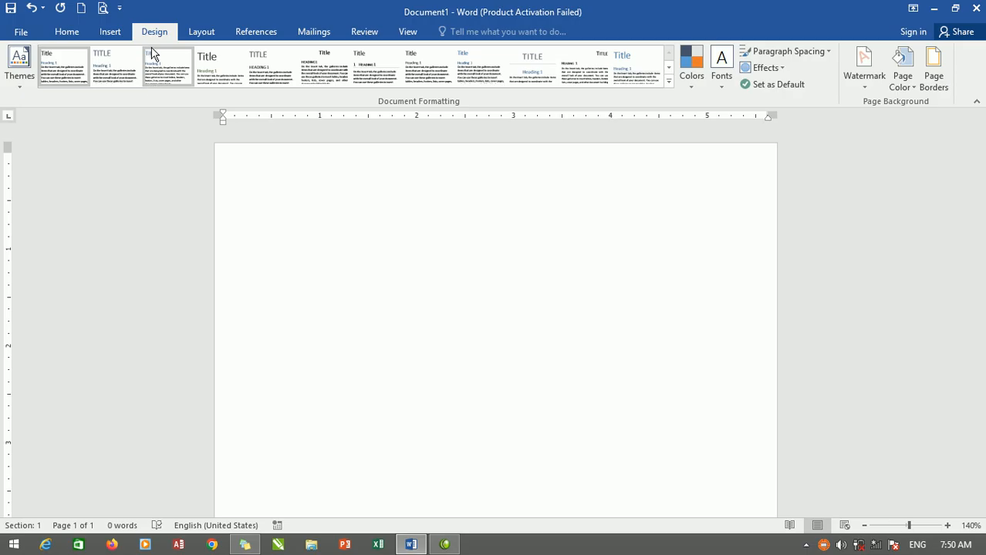
left_click(938, 66)
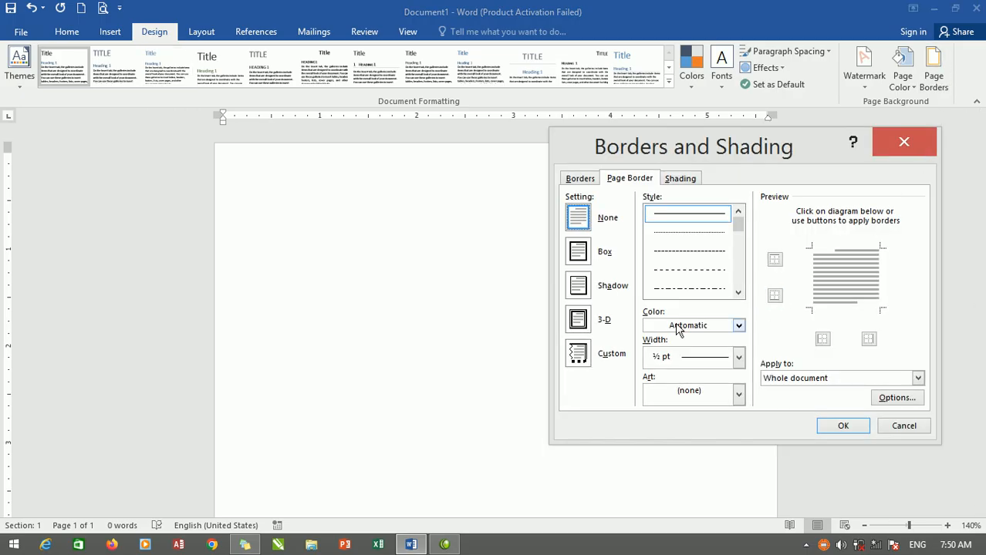
left_click(577, 250)
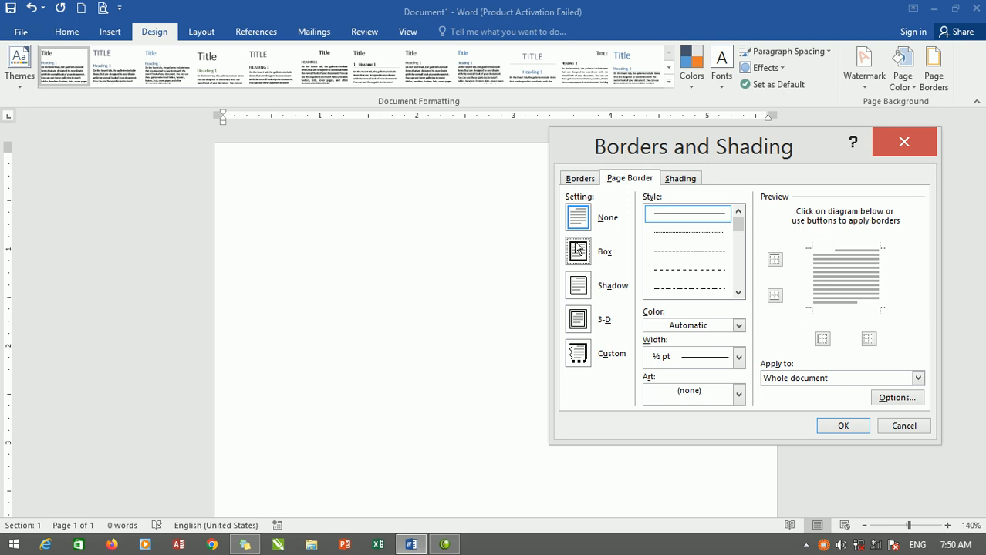
left_click(739, 358)
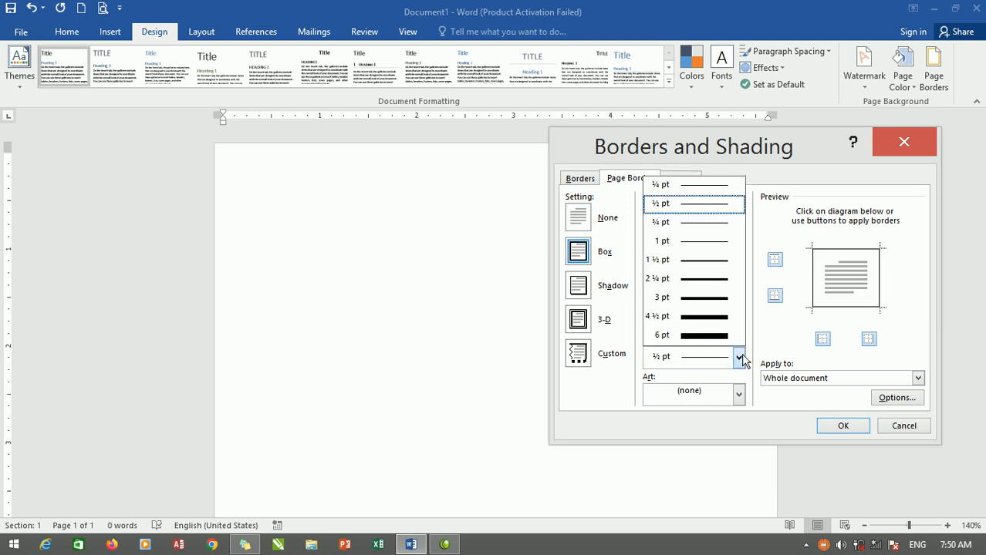
left_click(718, 317)
left_click(845, 429)
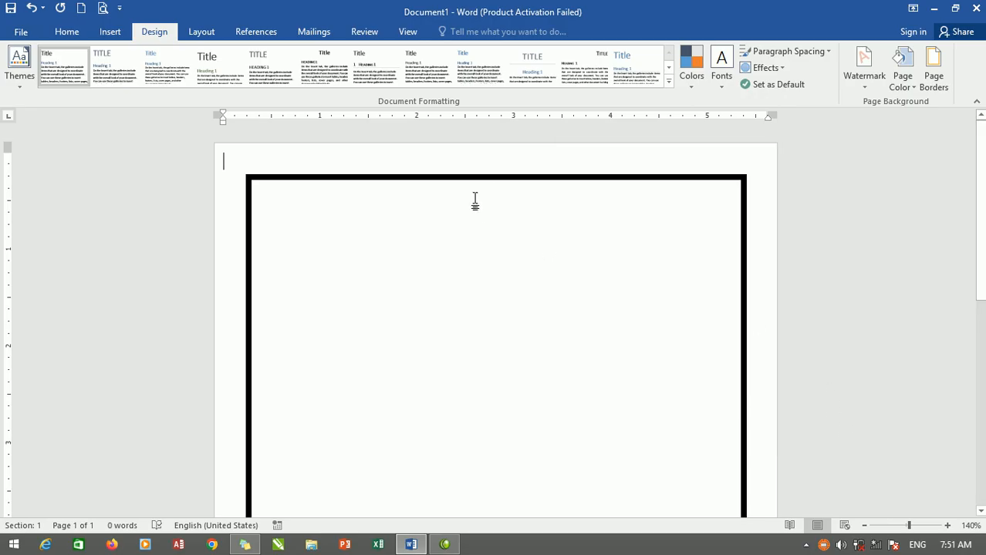
Insert a table with 5 columns and 9 rows at the top inside the border, and narrow its right side to fit within the border.
double_click(286, 196)
double_click(265, 196)
left_click(101, 35)
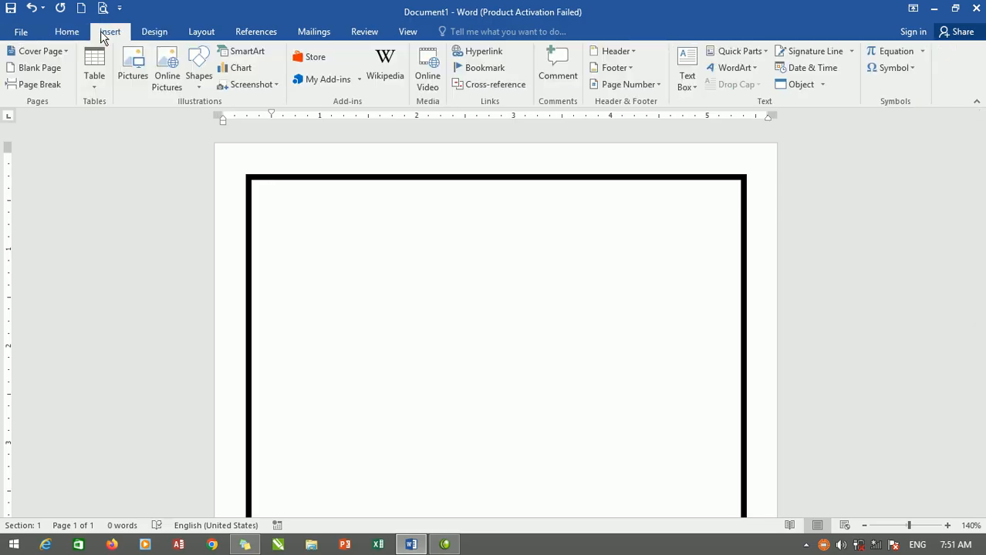
left_click(96, 86)
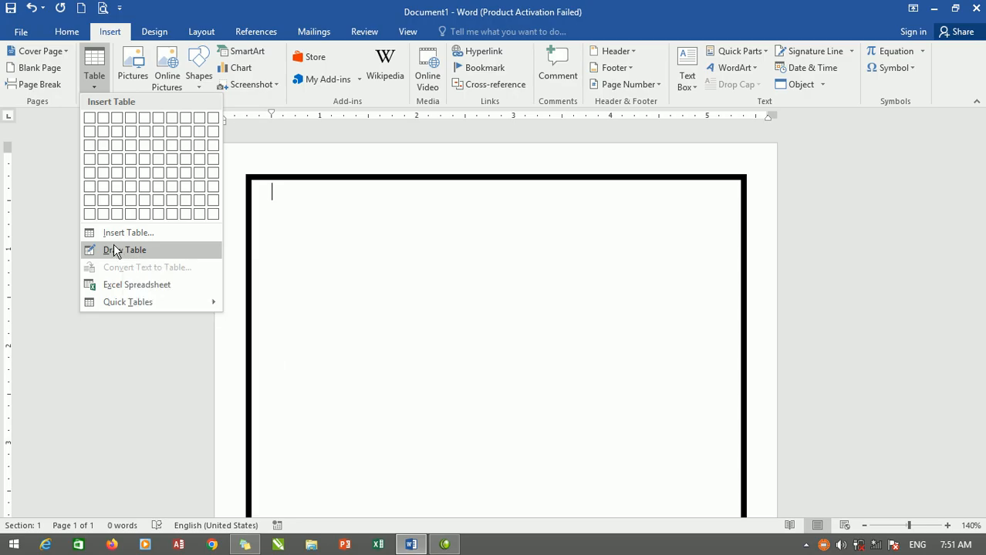
left_click(137, 234)
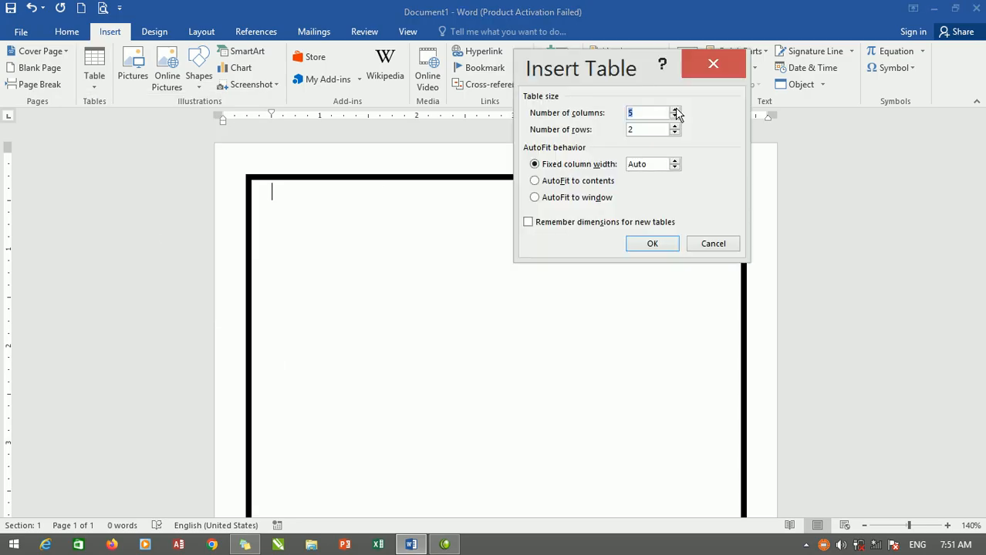
left_click_drag(641, 135, 598, 139)
type("9")
left_click(652, 245)
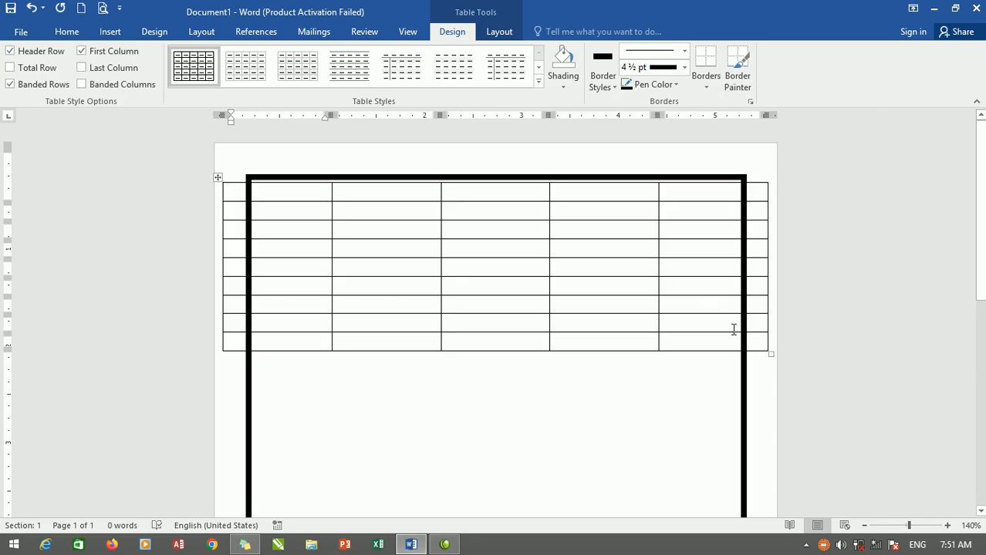
left_click_drag(769, 351, 737, 356)
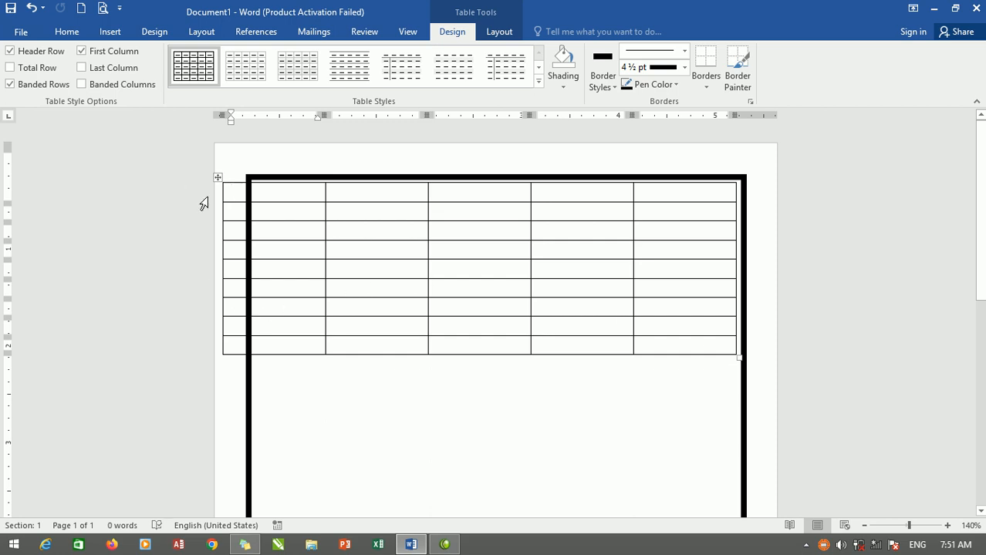
Try to move the left edge of the selected sixth table row inside the page border.
left_click(220, 351)
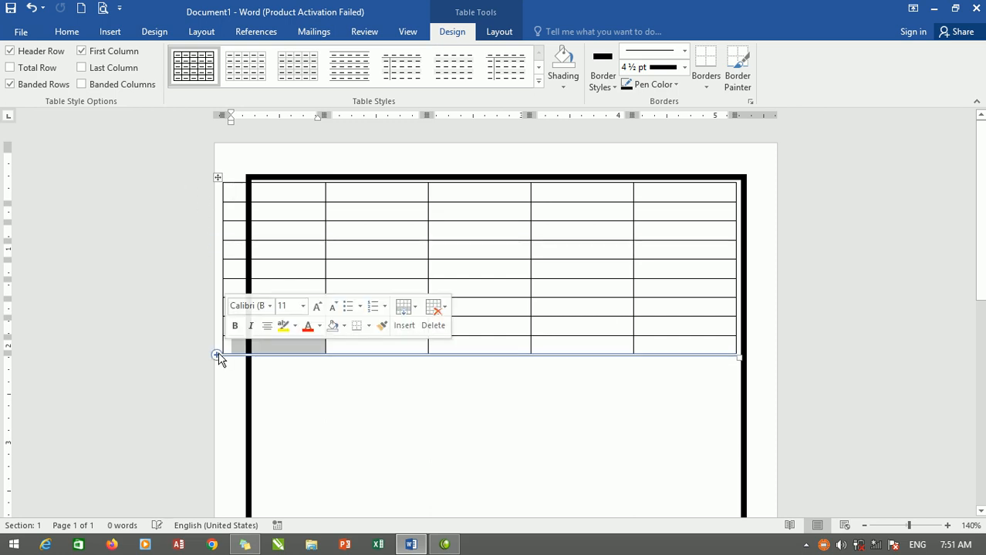
left_click(202, 288)
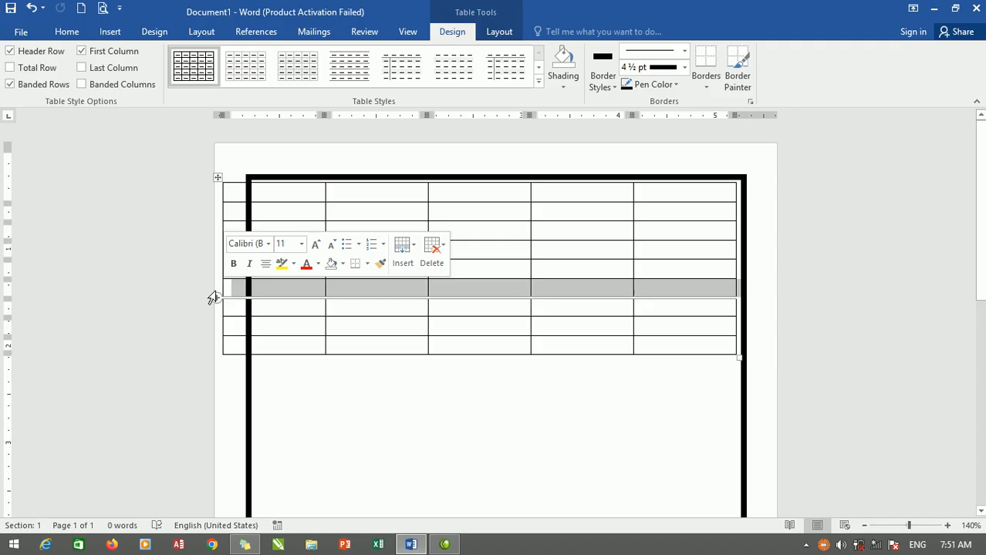
left_click_drag(220, 291, 254, 293)
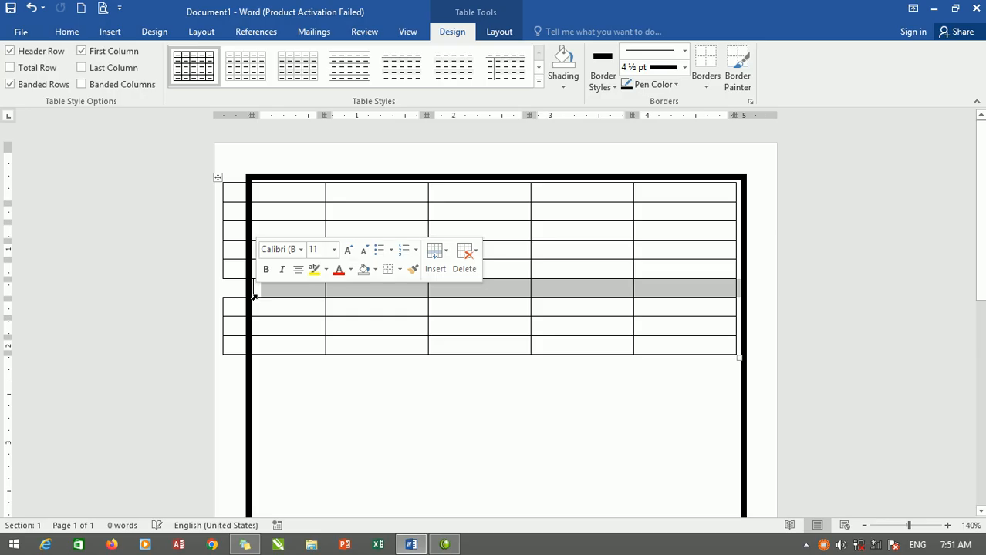
left_click(205, 214)
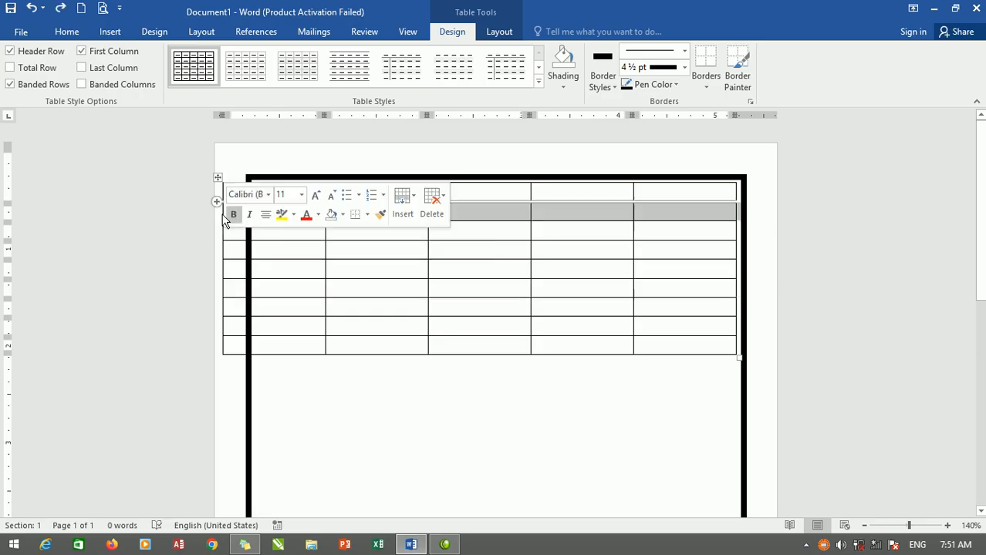
left_click(287, 255)
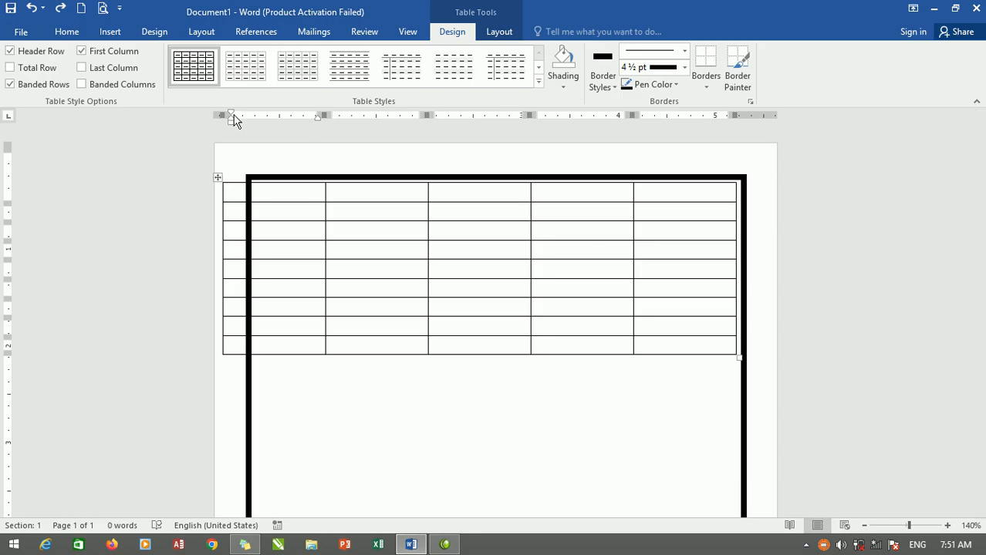
Adjust the table's left and right edges so that all rows fit just inside the page border.
left_click_drag(232, 120, 260, 124)
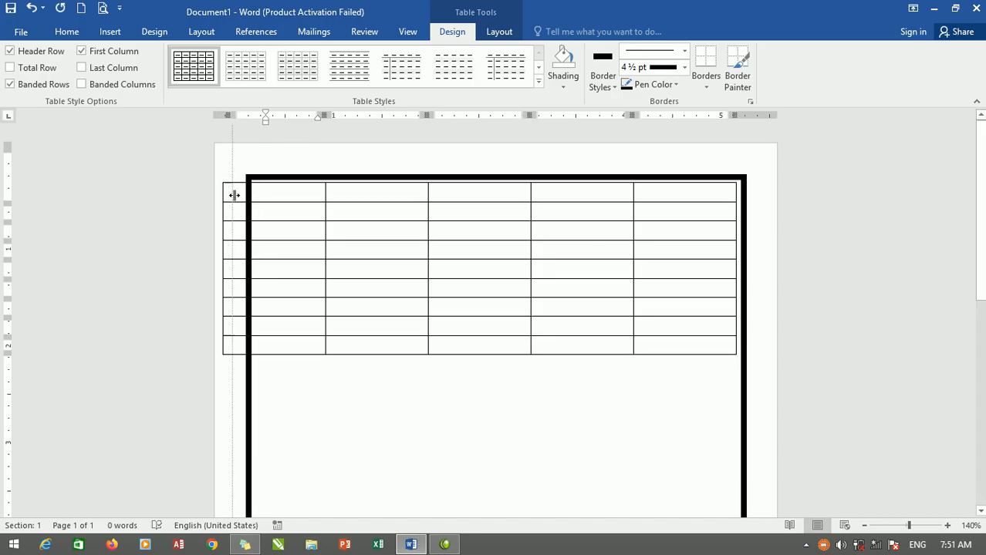
left_click_drag(226, 195, 259, 195)
left_click(376, 247)
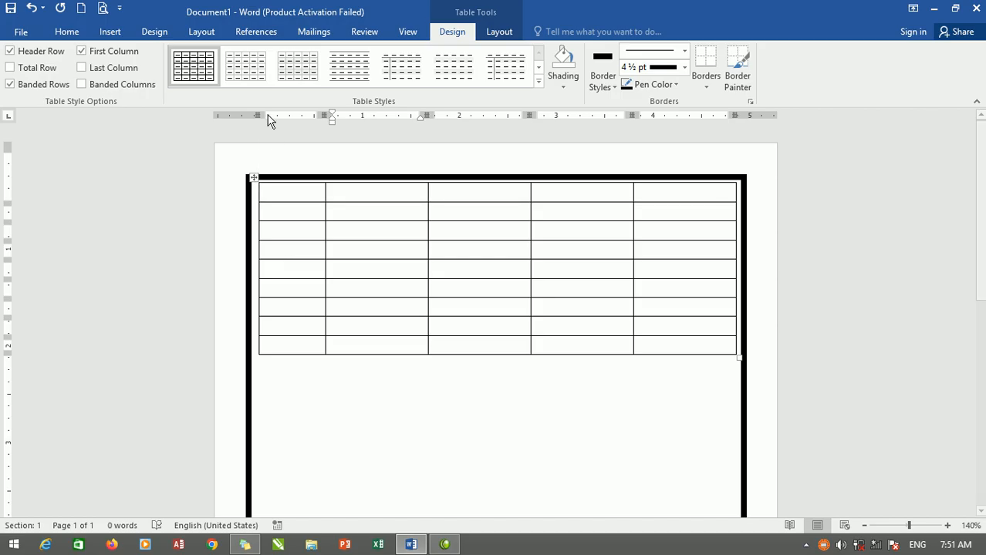
left_click_drag(261, 114, 253, 116)
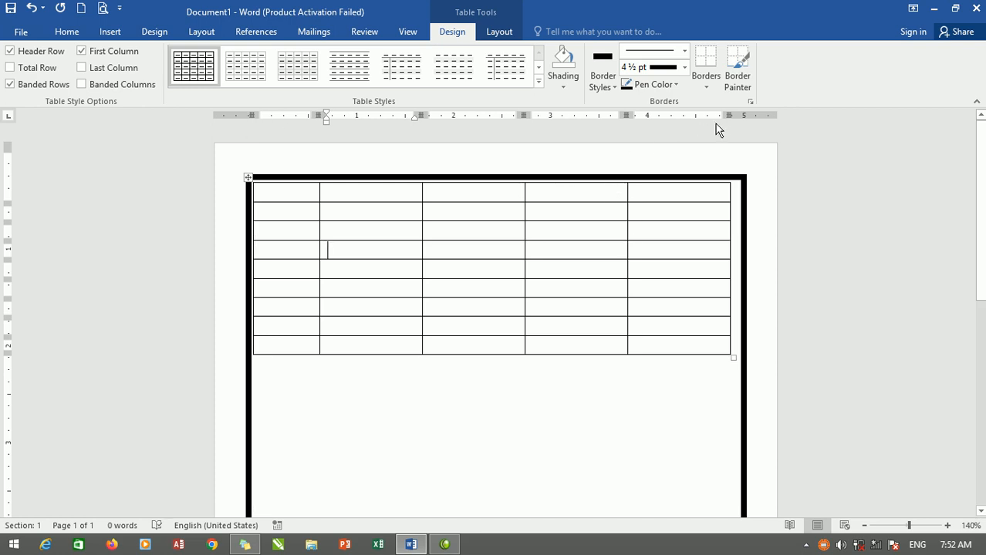
left_click_drag(730, 115, 737, 113)
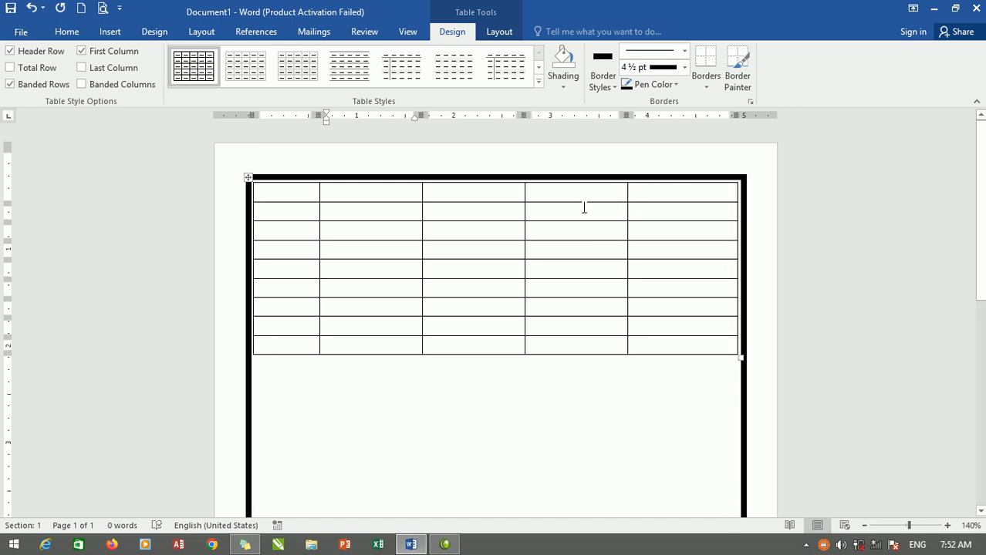
Enlarge the table's first row to a height of about 1.5 inches and show the table layout tools.
left_click_drag(563, 203, 561, 332)
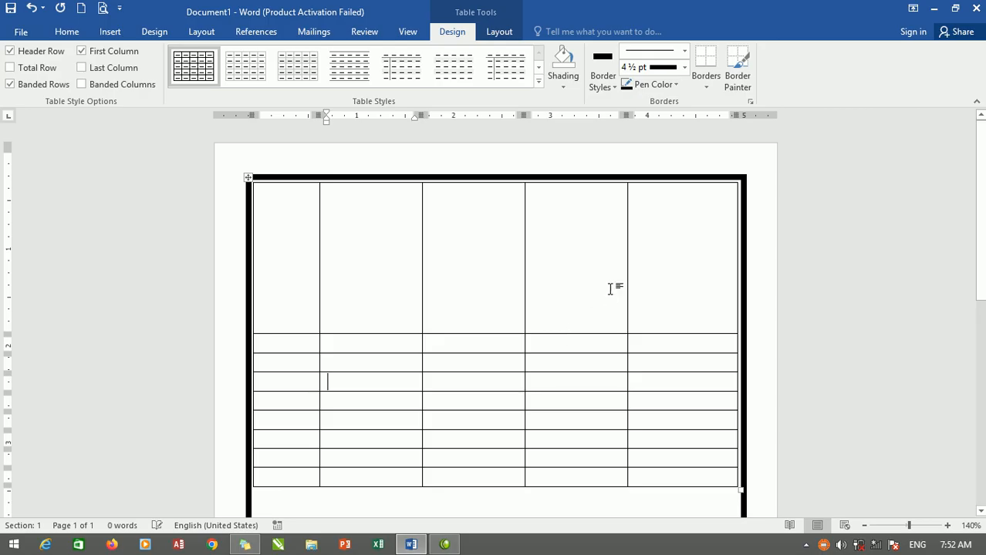
left_click(499, 33)
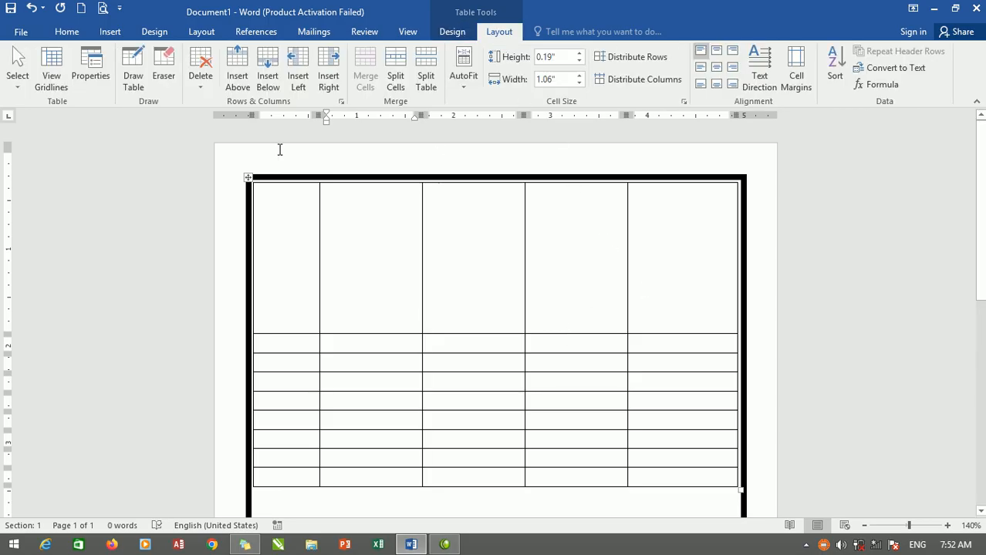
Erase the vertical cell dividers in the tall first row so it becomes one full-width cell.
left_click(164, 75)
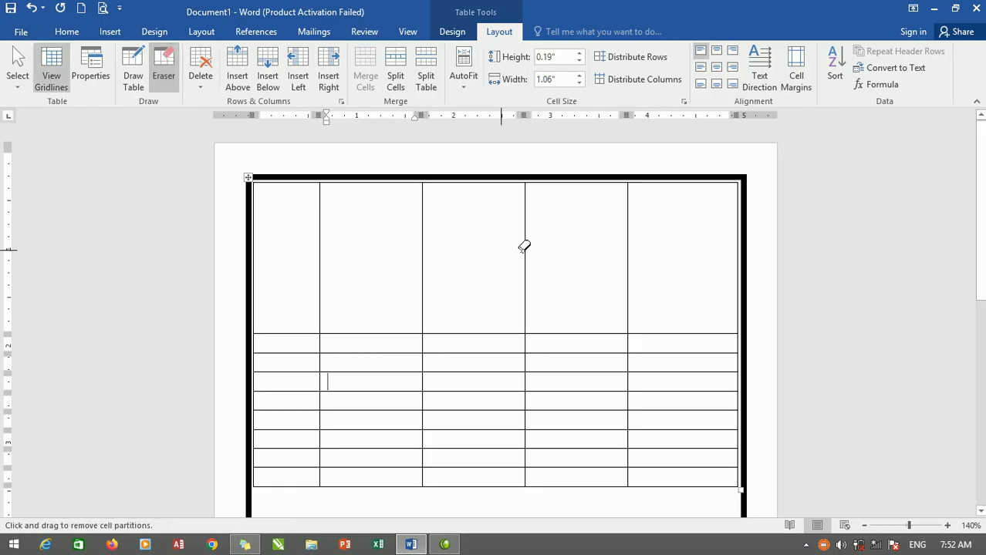
left_click_drag(651, 250, 297, 244)
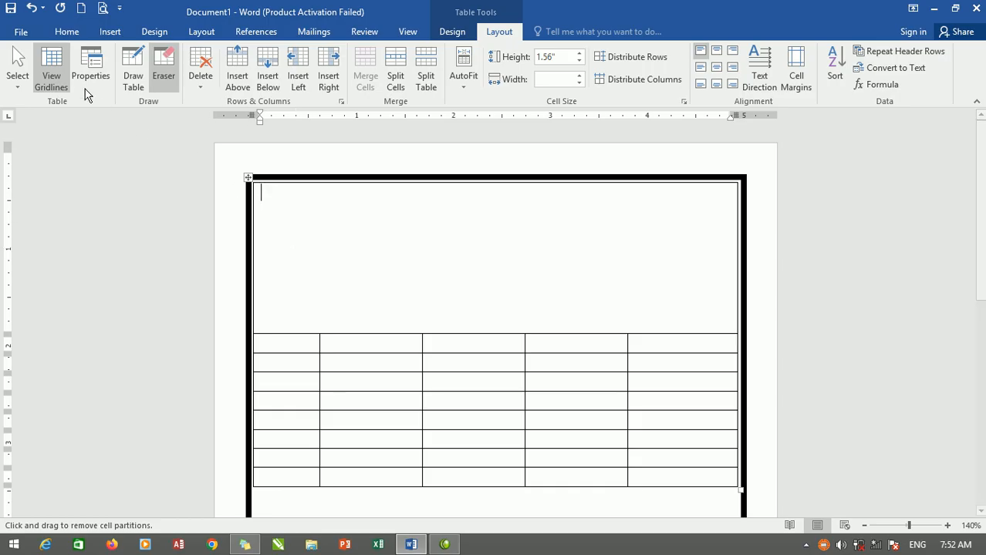
Draw a text box about 1.25" wide and 0.28" high in the first row's upper-left corner and remove its outline.
left_click(113, 31)
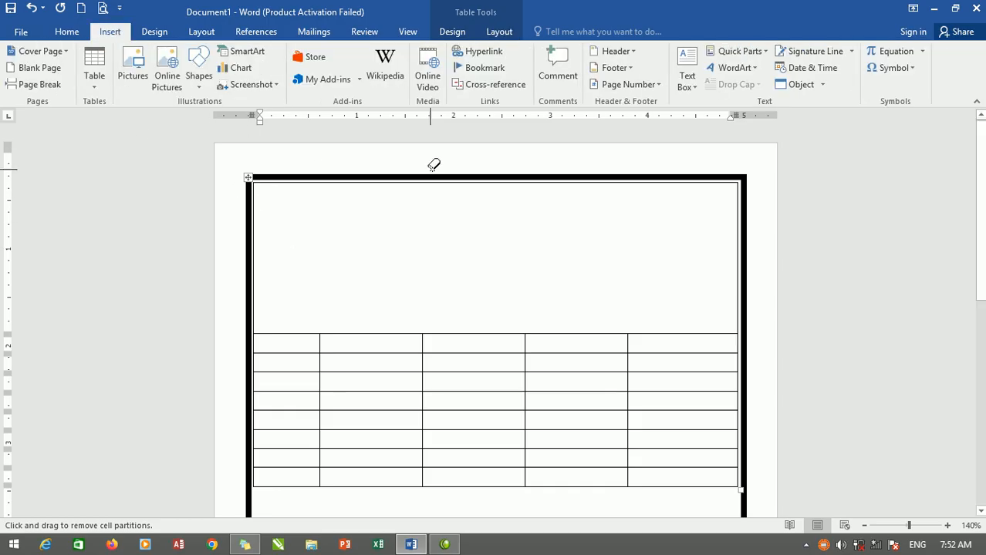
left_click(687, 82)
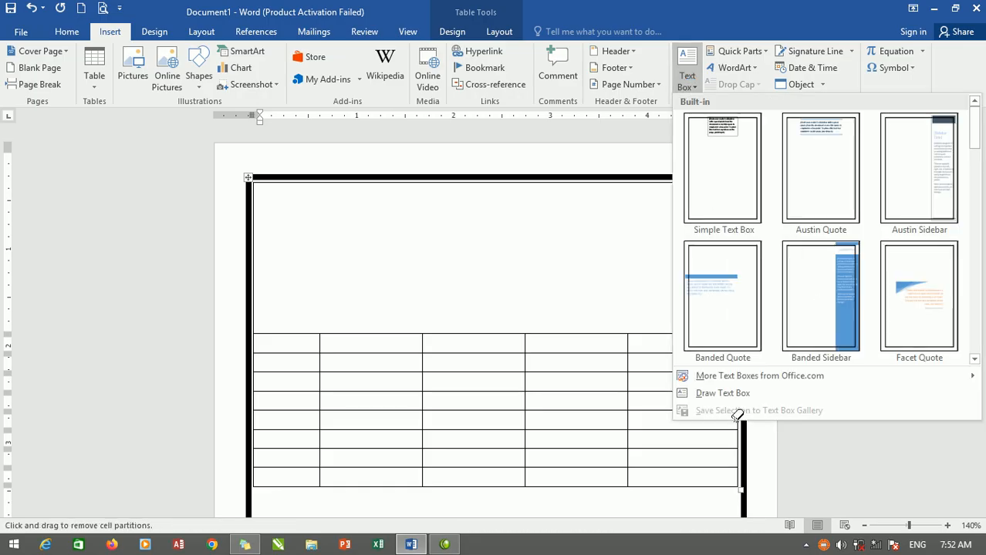
left_click(728, 395)
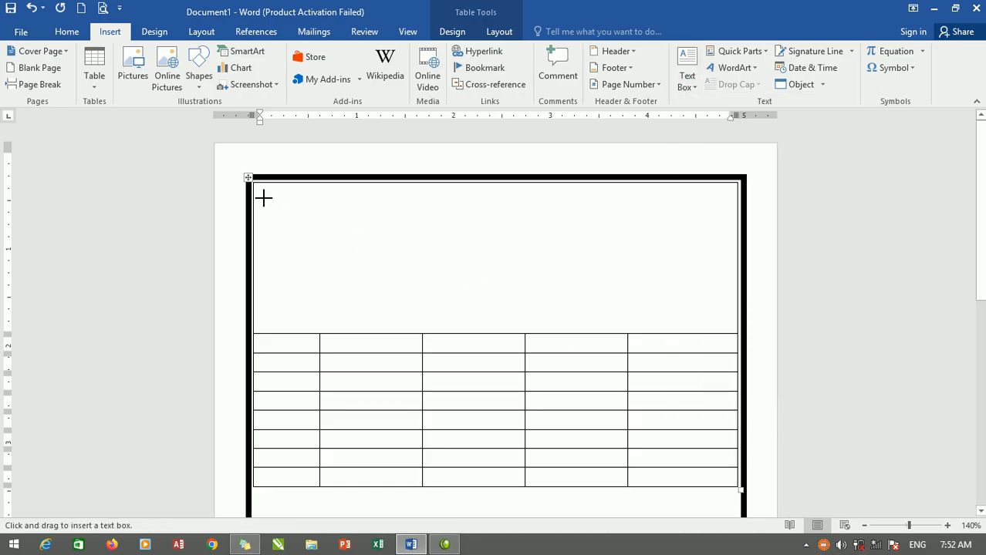
left_click_drag(261, 184, 382, 213)
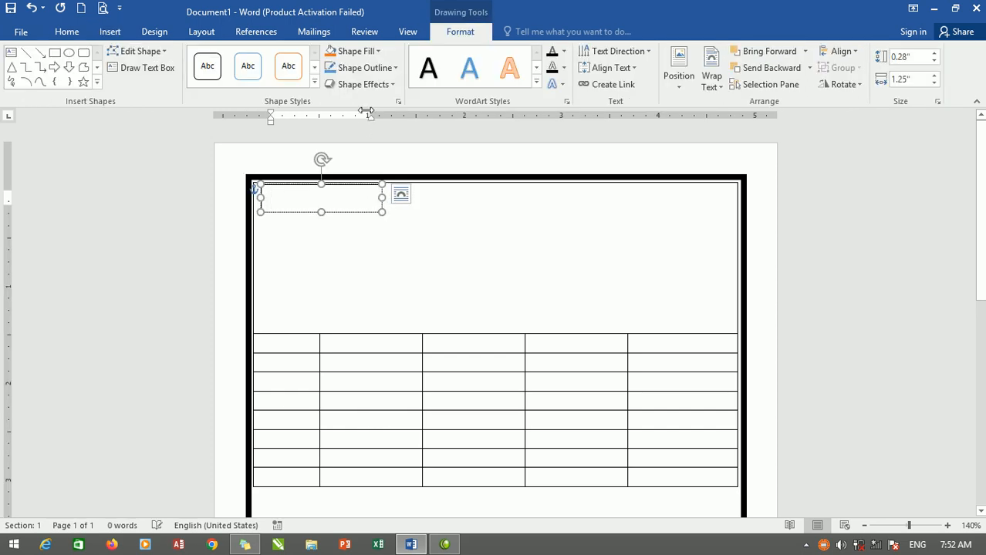
left_click(393, 70)
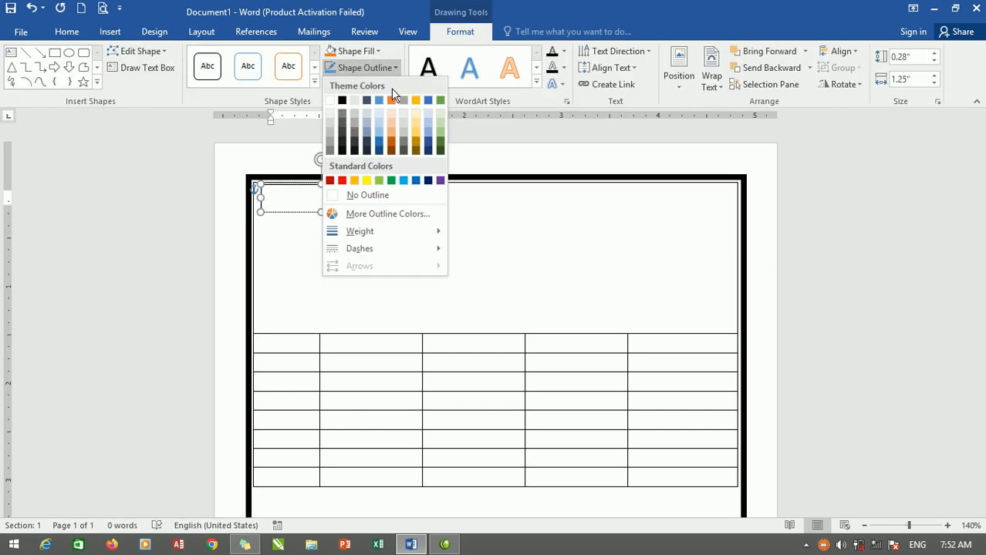
left_click(363, 194)
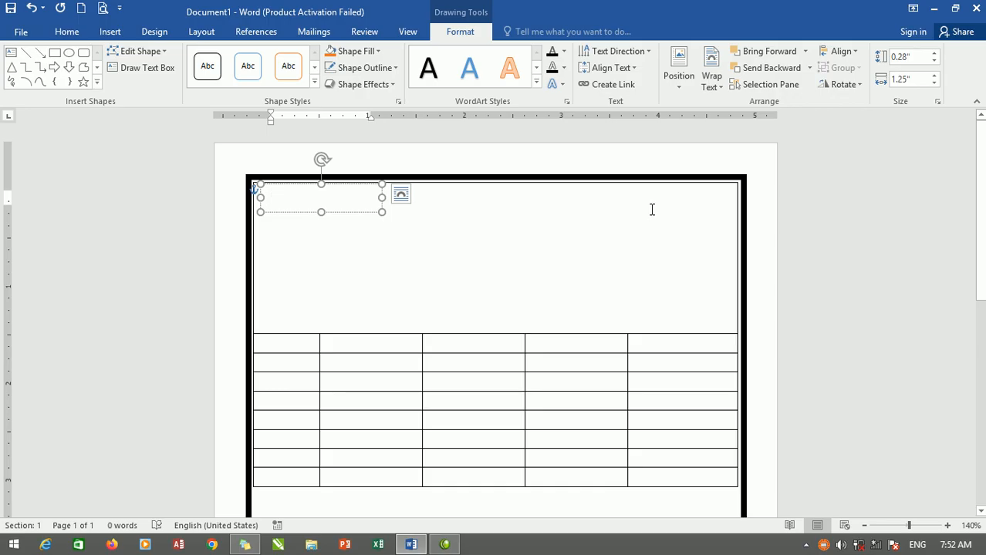
Enter "Street#50" in the new text box.
type("strre")
key("BackSpace")
key("BackSpace")
type("et")
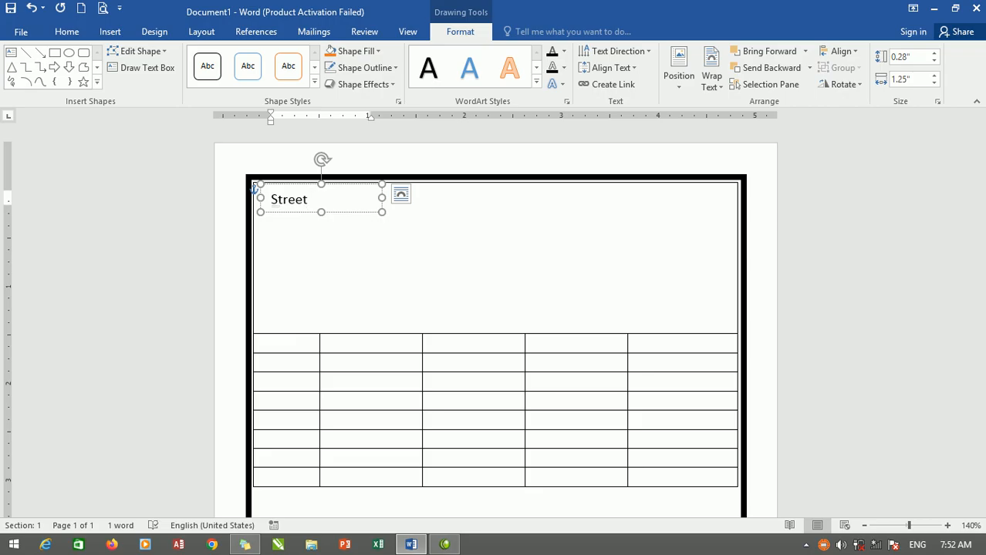
type("#50")
left_click(304, 257)
Duplicate the "Street#50" text box and place the copy at the top centre of the first row.
left_click(306, 202)
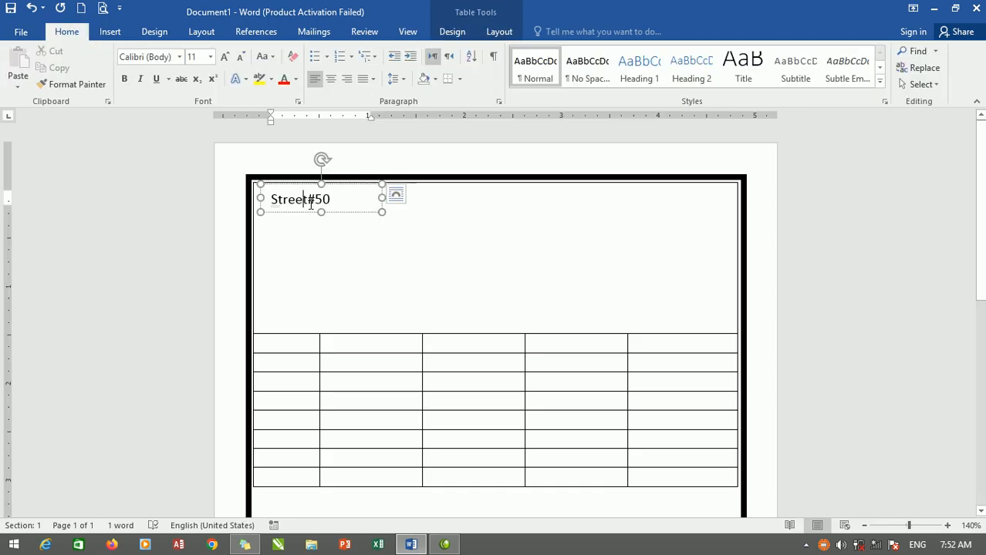
left_click(301, 187)
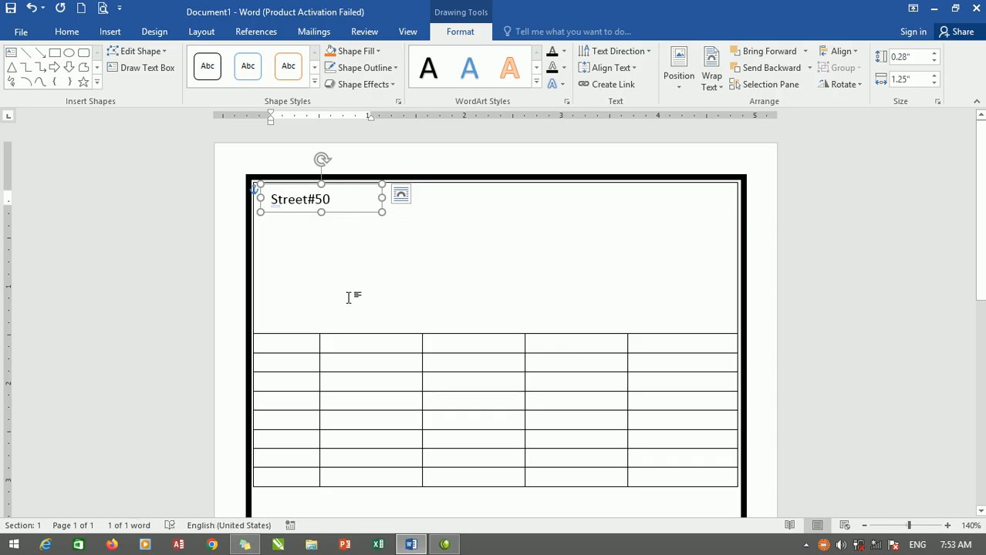
key("ctrl+v")
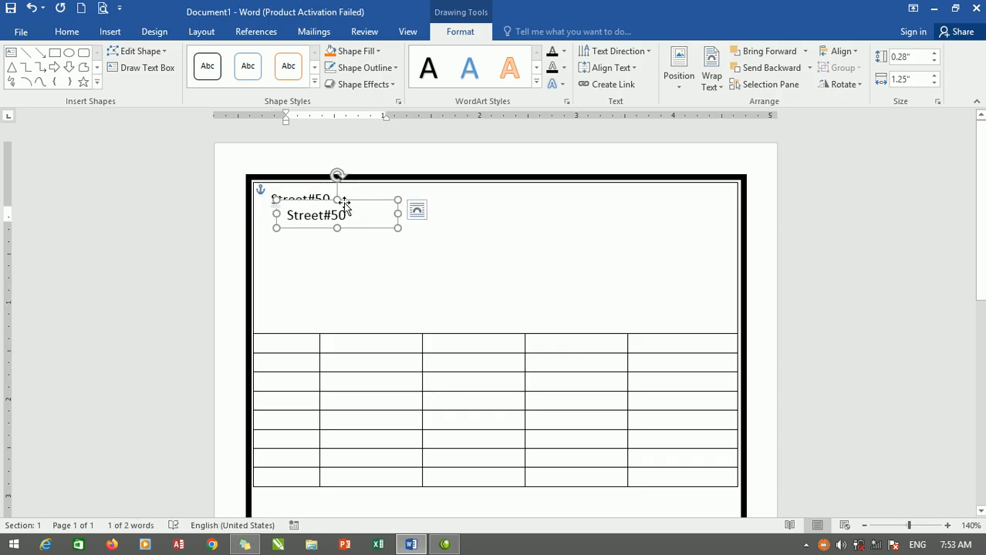
left_click_drag(338, 200, 417, 203)
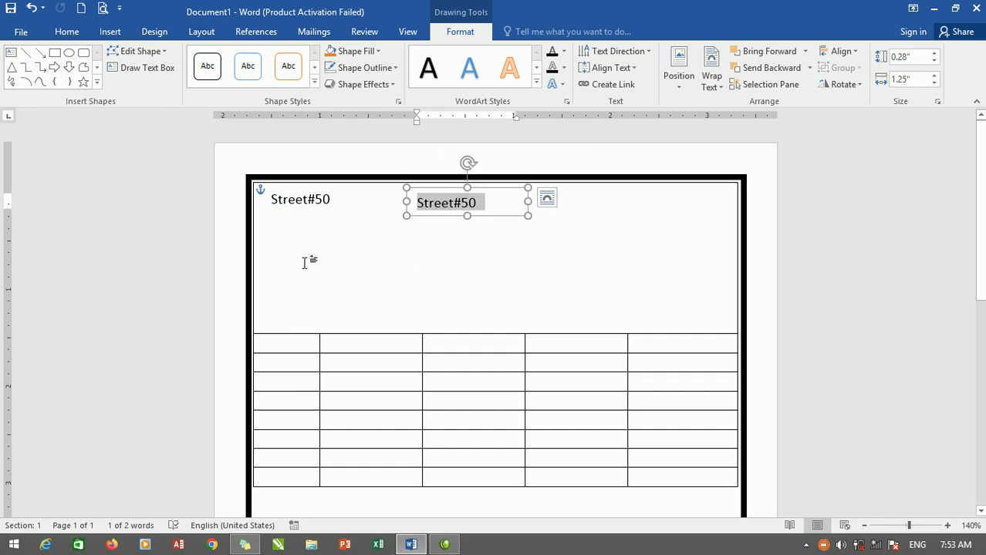
Replace the copied text box's text with "Tax invoice bill", correcting the spelling of "invoice".
type("ta")
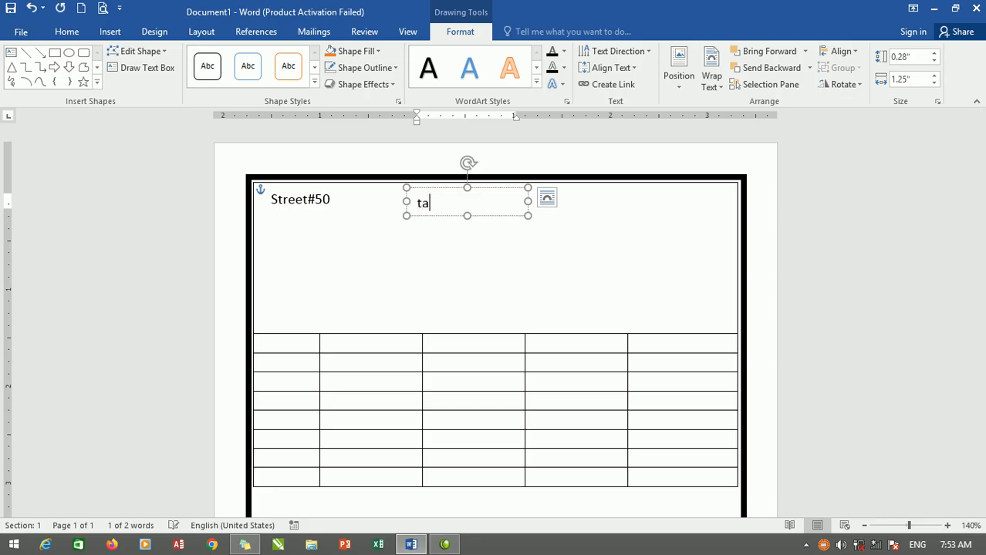
type("x ")
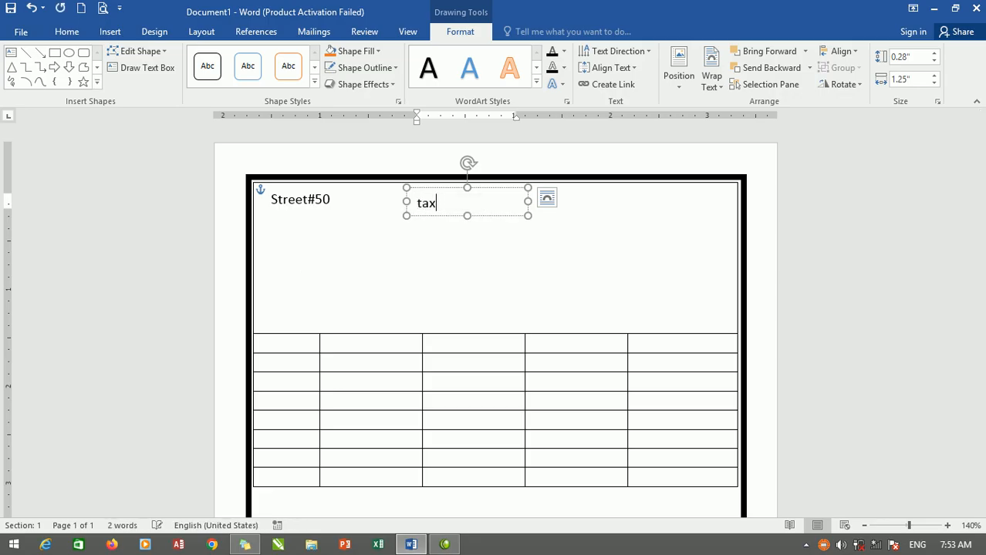
type("invide bill")
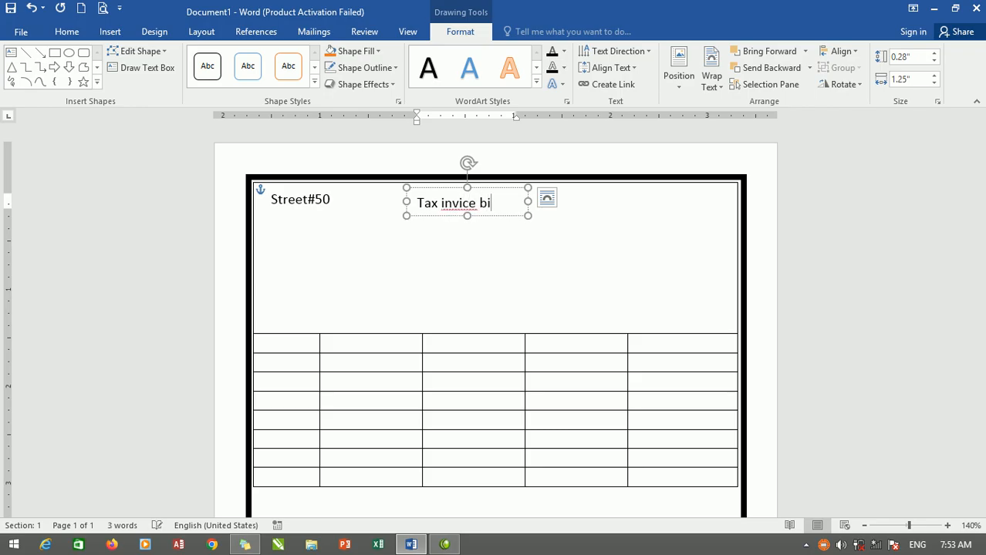
right_click(466, 203)
left_click(529, 233)
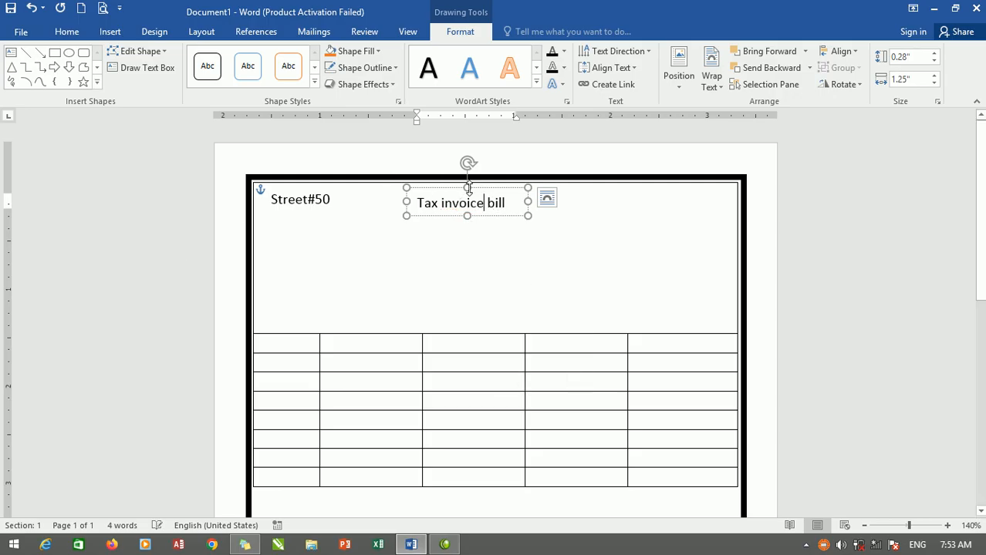
Make "Tax invoice bill" bold at font size 16 and enlarge its text box to fit the text on one line.
left_click_drag(495, 202, 414, 203)
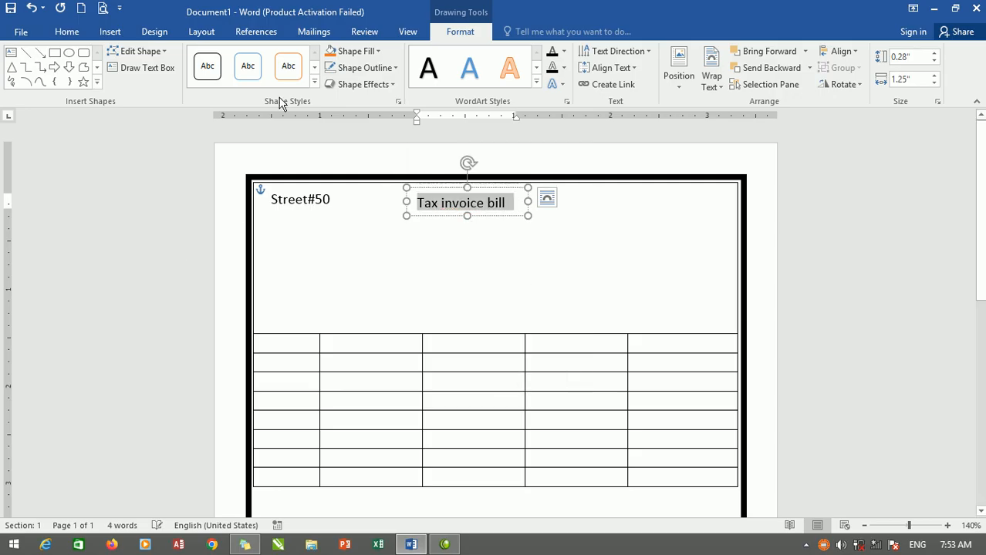
left_click(62, 32)
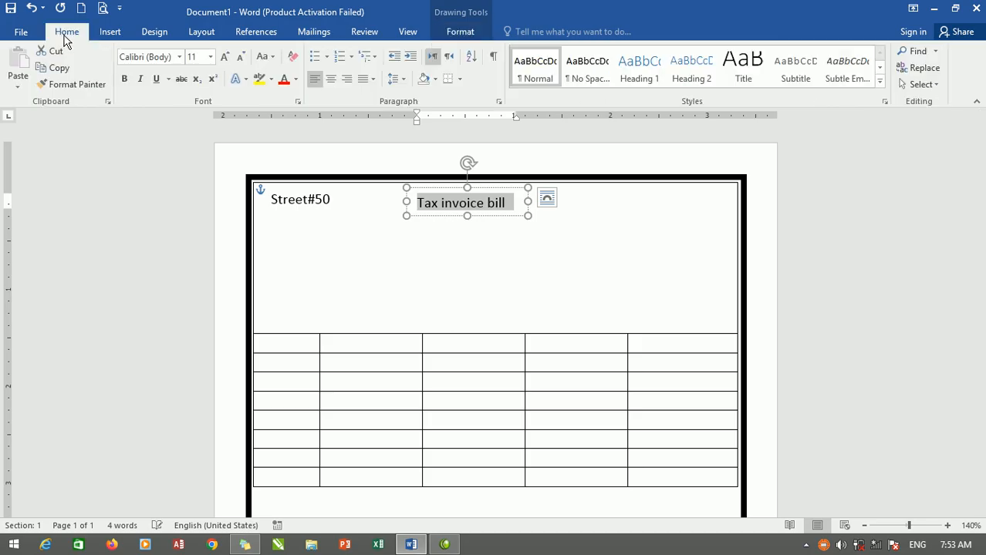
left_click(126, 79)
left_click(227, 59)
left_click(226, 58)
left_click(227, 58)
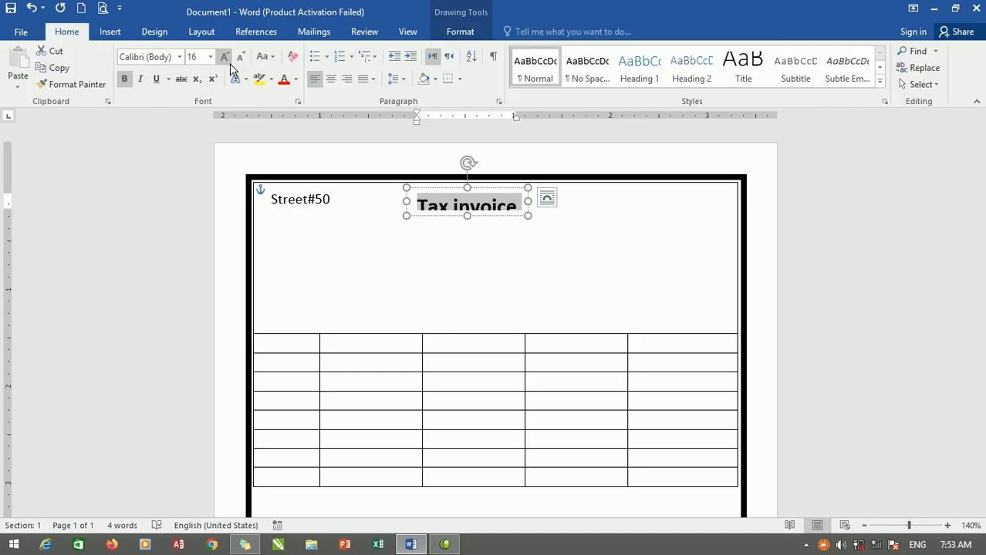
left_click_drag(527, 202, 568, 201)
left_click_drag(486, 217, 487, 225)
Copy the "Street#50" text box to the first row's upper-right corner and replace its text with "Date: / /".
left_click(297, 203)
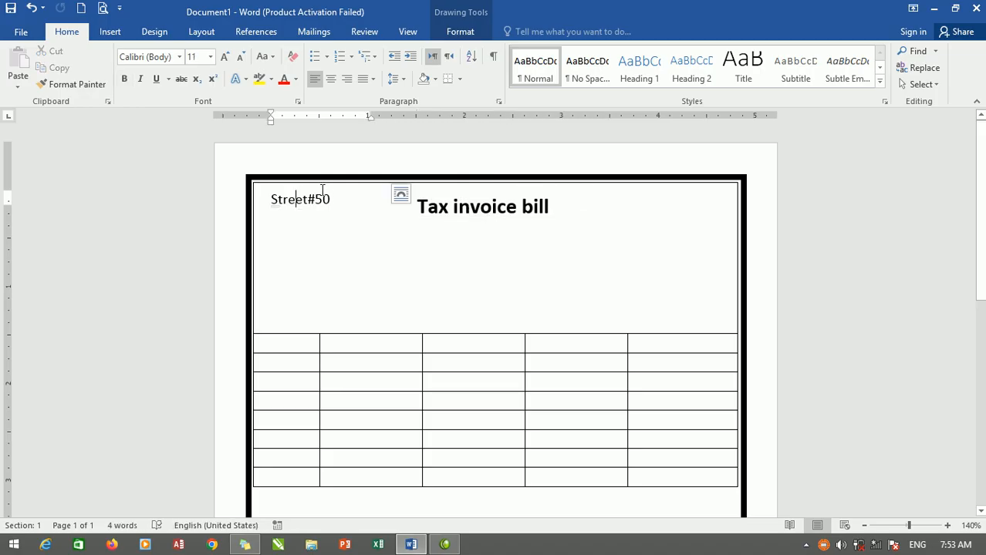
left_click(332, 199)
left_click(344, 185)
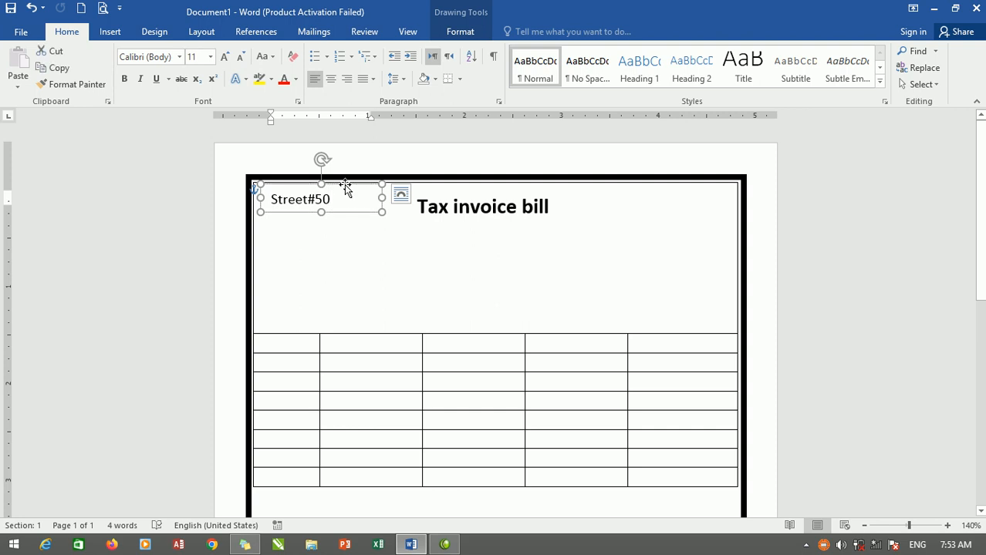
left_click_drag(349, 192, 361, 201)
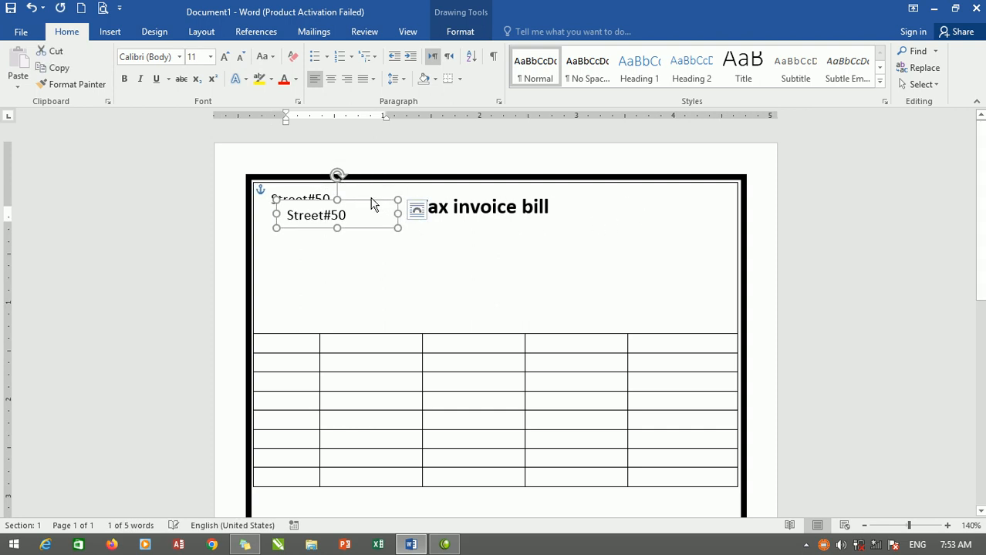
left_click_drag(371, 199, 562, 208)
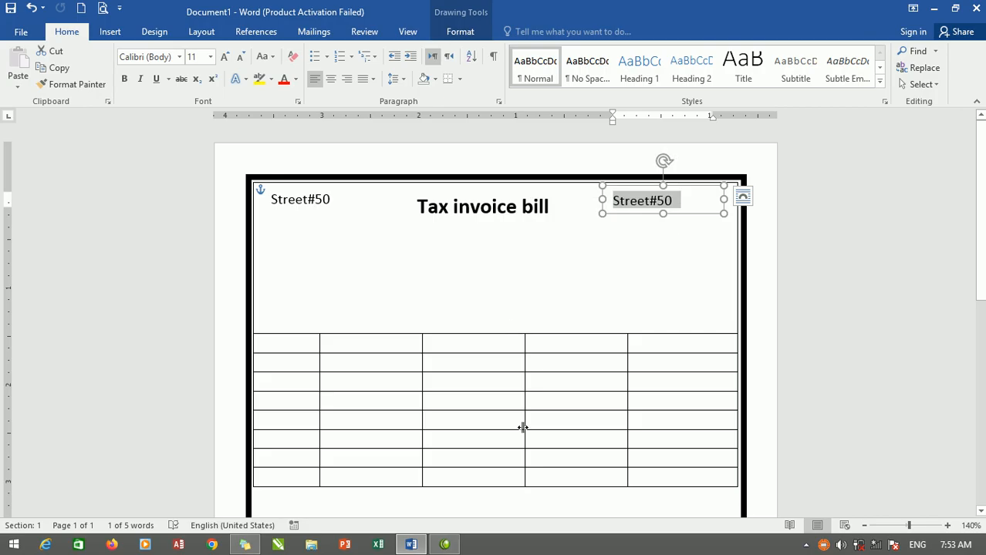
type("date:")
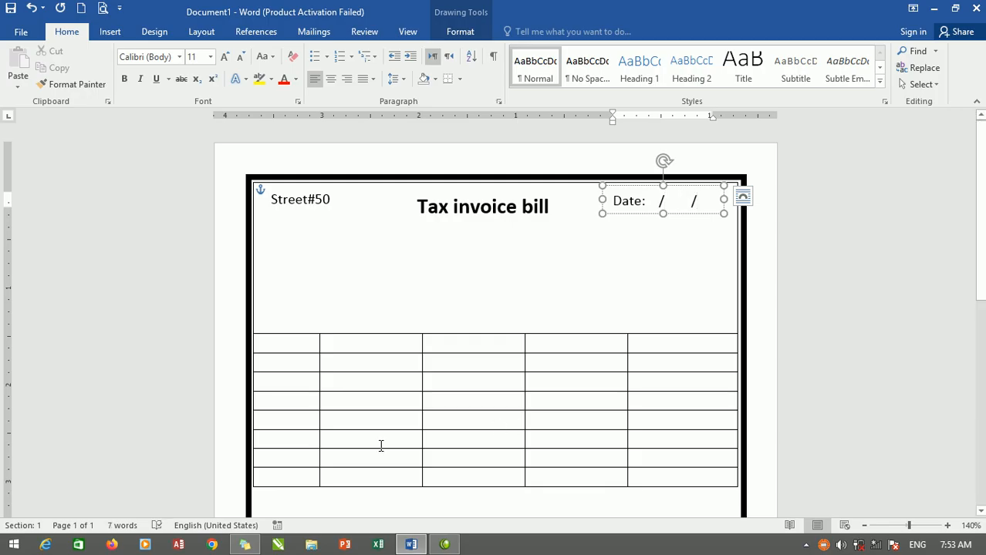
left_click(420, 280)
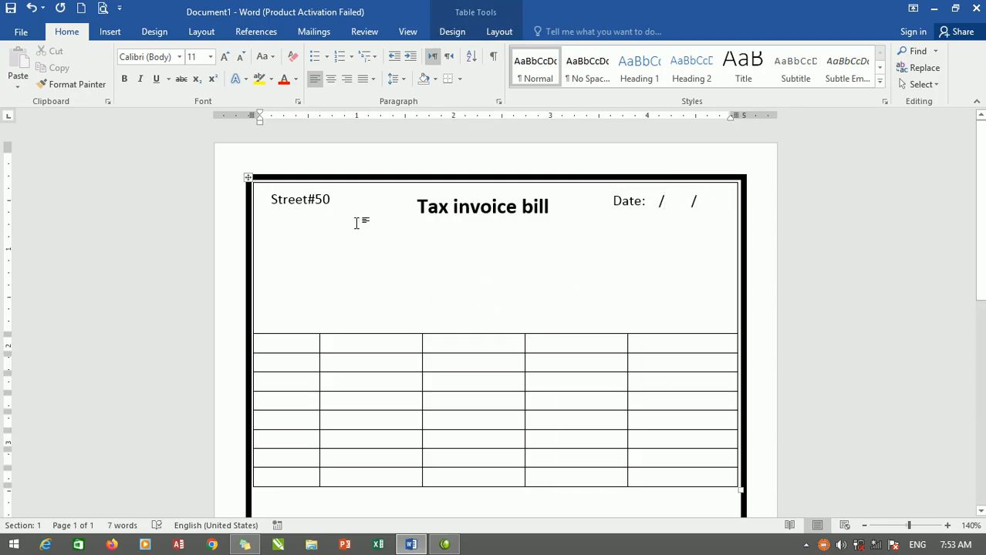
Place a copy of the "Tax invoice bill" text box directly beneath the original and select its text.
left_click(474, 191)
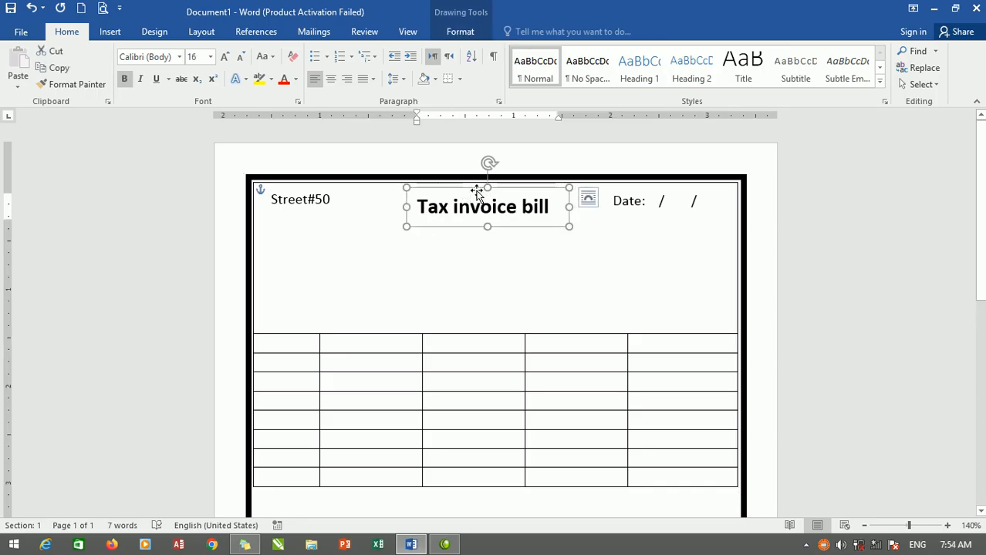
left_click_drag(477, 191, 476, 217)
left_click_drag(559, 235, 417, 236)
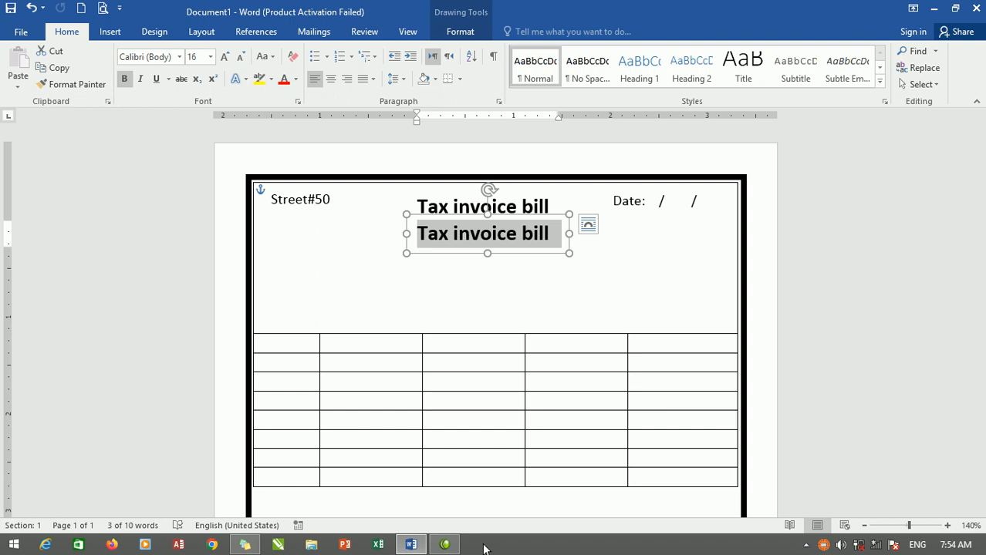
Replace the copied title's text with "Zaland Store bill".
type("Zalan")
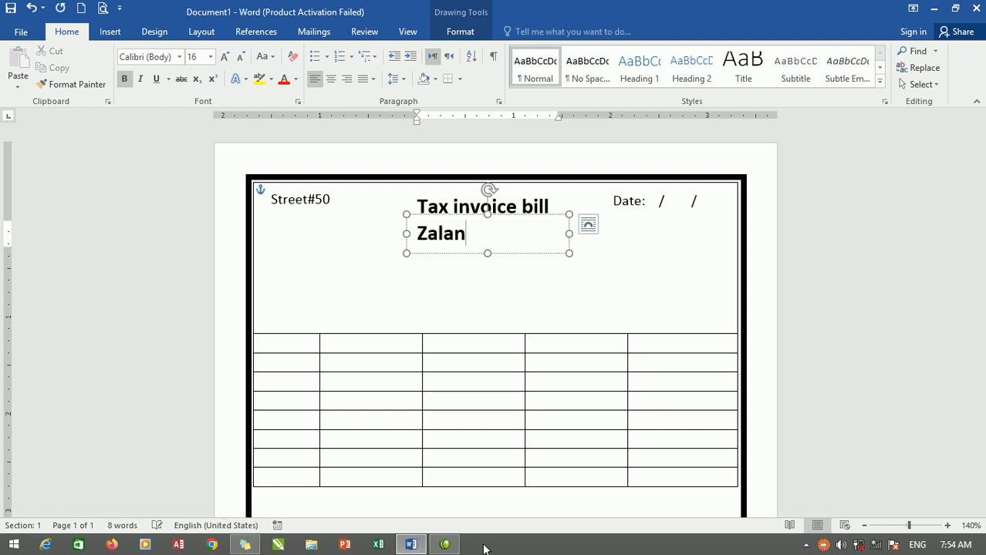
type("d ST")
key("BackSpace")
type("tor")
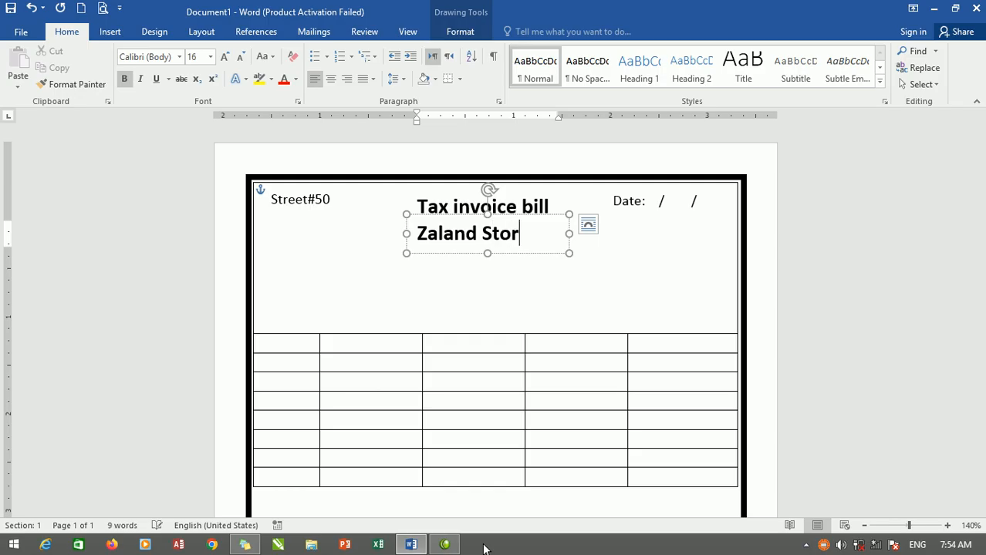
key("BackSpace")
key("BackSpace")
key("BackSpace")
type("or e bi")
key("BackSpace")
key("BackSpace")
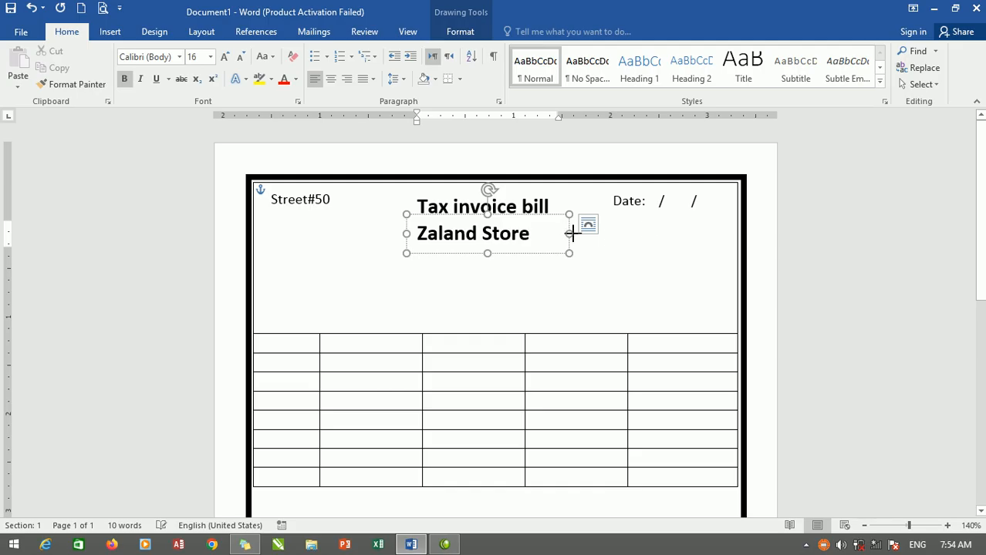
Widen the "Zaland Store bill" text box to fit one line and shift it slightly left and down.
left_click_drag(572, 234, 603, 231)
left_click(454, 215)
left_click_drag(454, 215, 442, 220)
Increase the font size of "Zaland Store bill" to 24.
left_click_drag(561, 235, 405, 238)
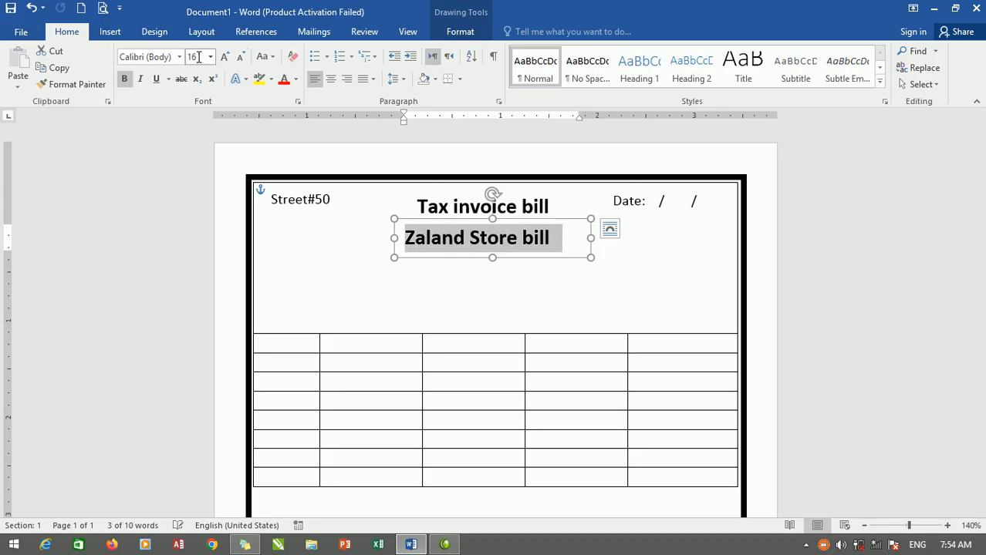
left_click(225, 57)
left_click(226, 58)
left_click(226, 60)
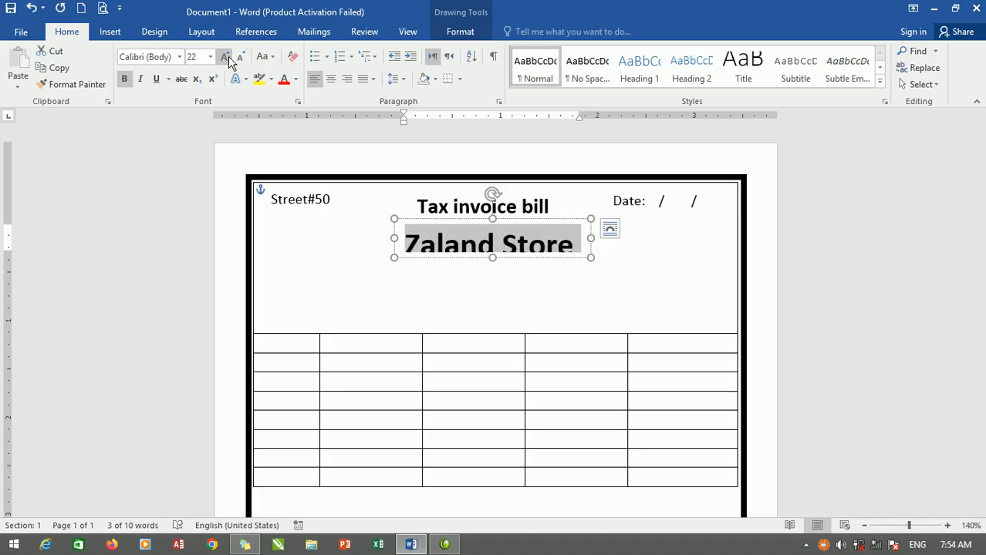
left_click(228, 61)
Enlarge the "Zaland Store bill" text box to show the whole title and centre it beneath "Tax invoice bill".
left_click_drag(590, 239, 642, 238)
left_click_drag(515, 257, 513, 267)
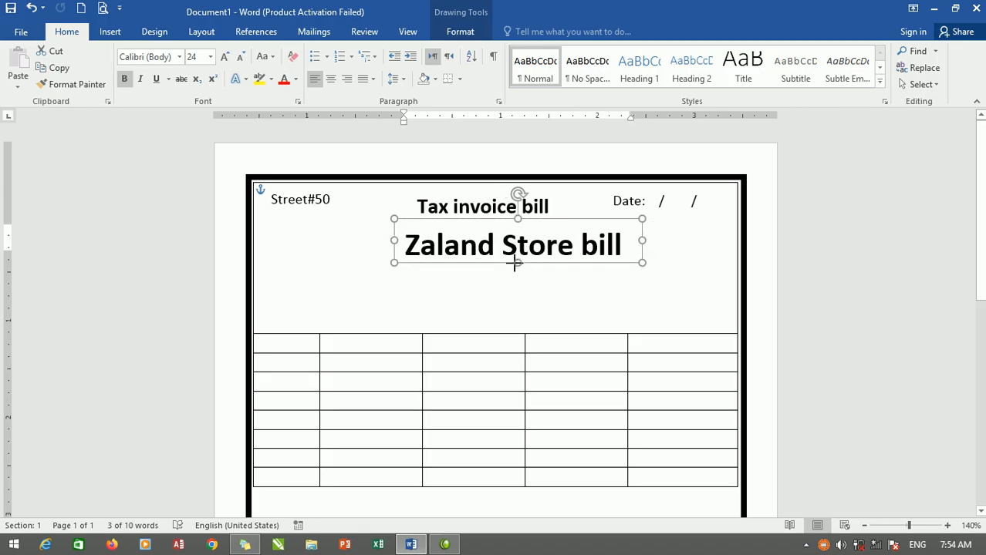
left_click_drag(495, 219, 483, 222)
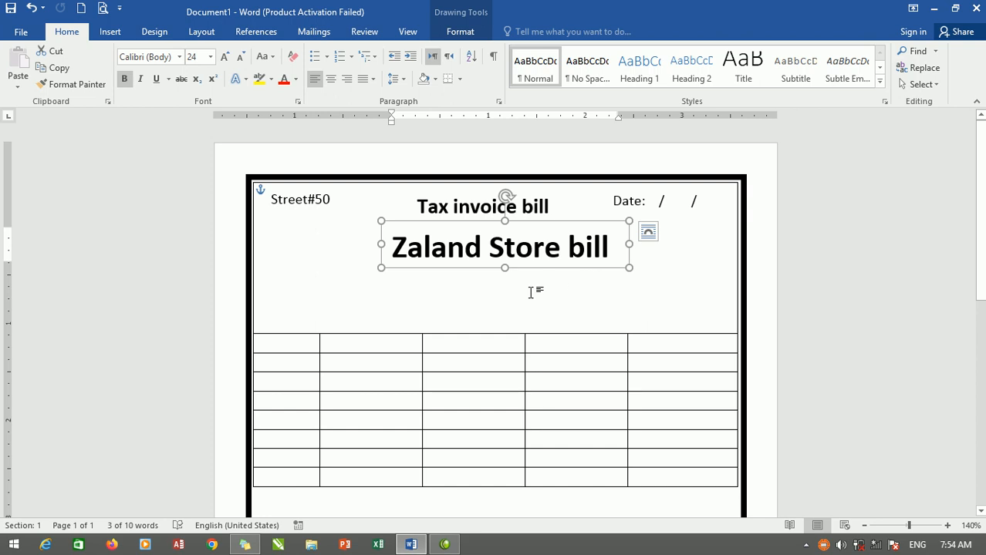
left_click(461, 291)
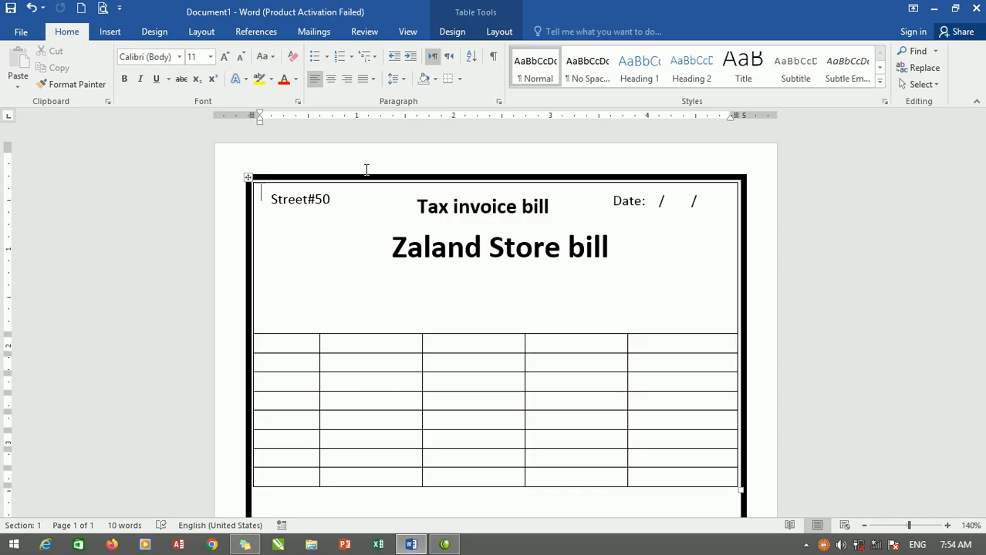
Duplicate the "Street#50" text box beneath "Zaland Store bill" and widen the copy across nearly the full table width.
left_click(341, 200)
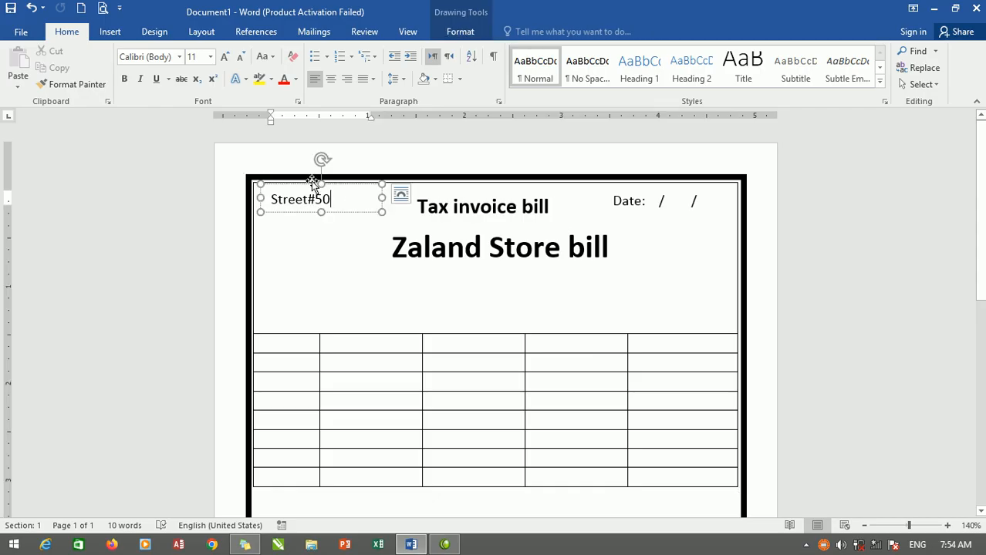
left_click_drag(319, 191, 312, 267)
left_click_drag(378, 279, 730, 280)
Replace the duplicated box's text with "Address:" followed by the store's address.
triple_click(342, 287)
type("address:")
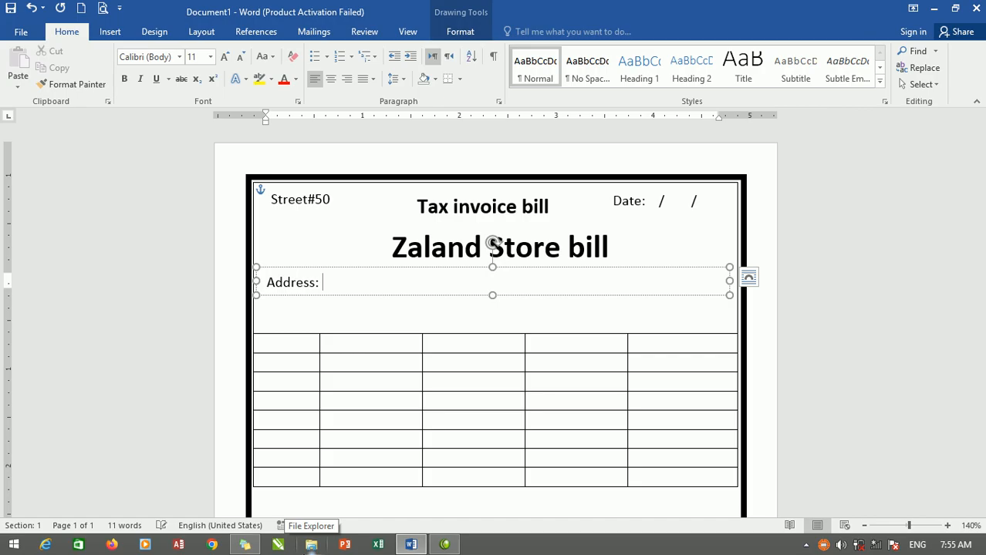
type(" Nangarhar")
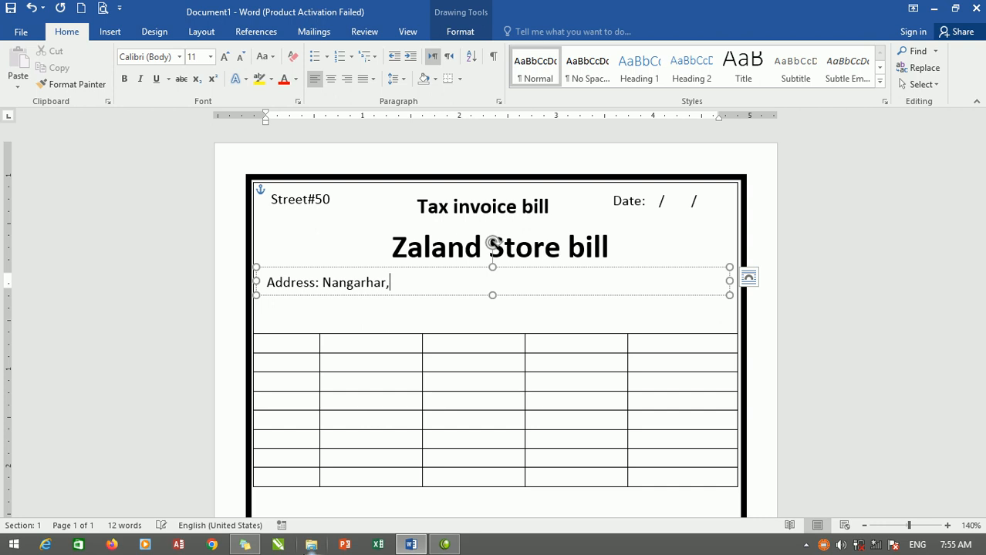
type("RT")
type("oddat")
type("e")
key("BackSpace")
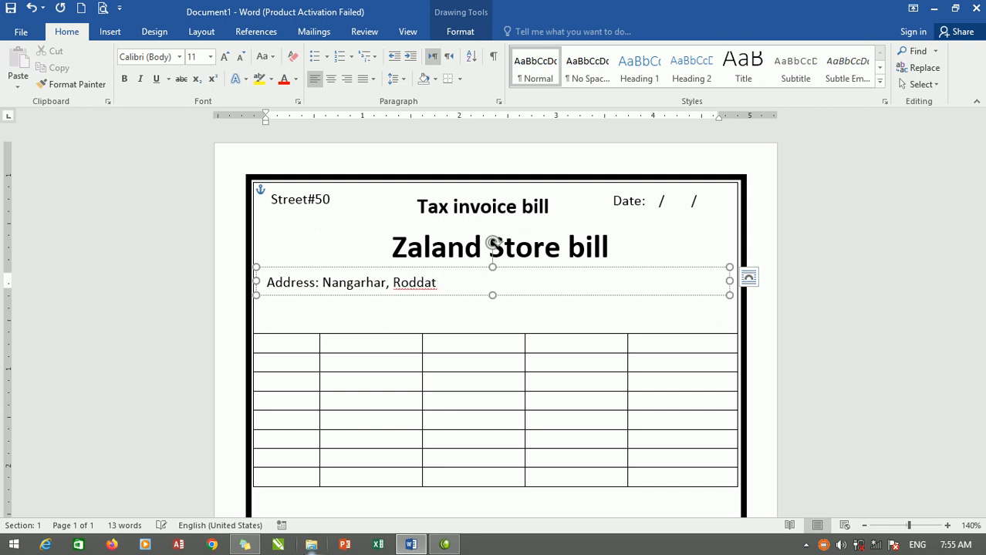
type(", Roghani")
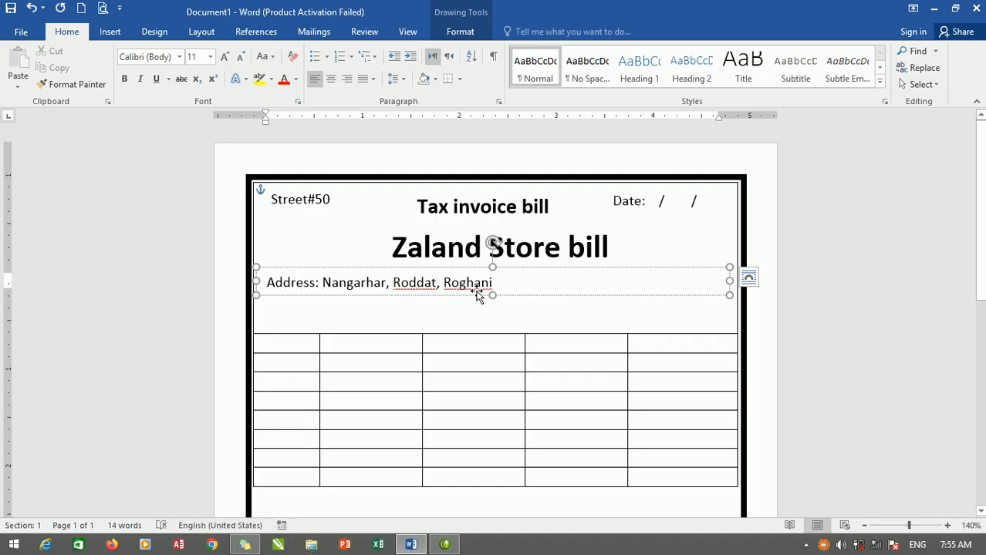
Centre the store address line in its text box and increase the height of the table's top row.
left_click_drag(496, 284, 242, 284)
left_click(337, 80)
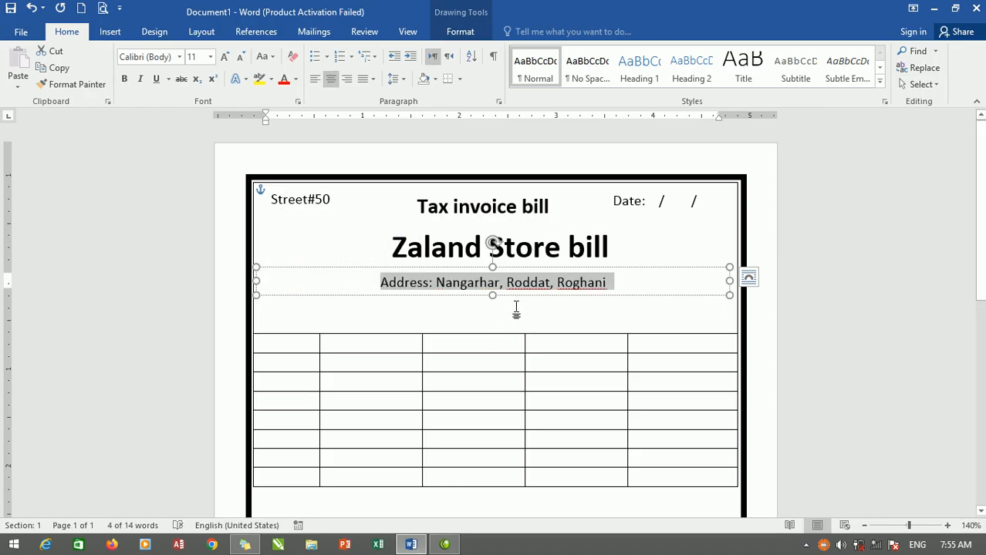
left_click(515, 337)
left_click_drag(504, 334, 496, 376)
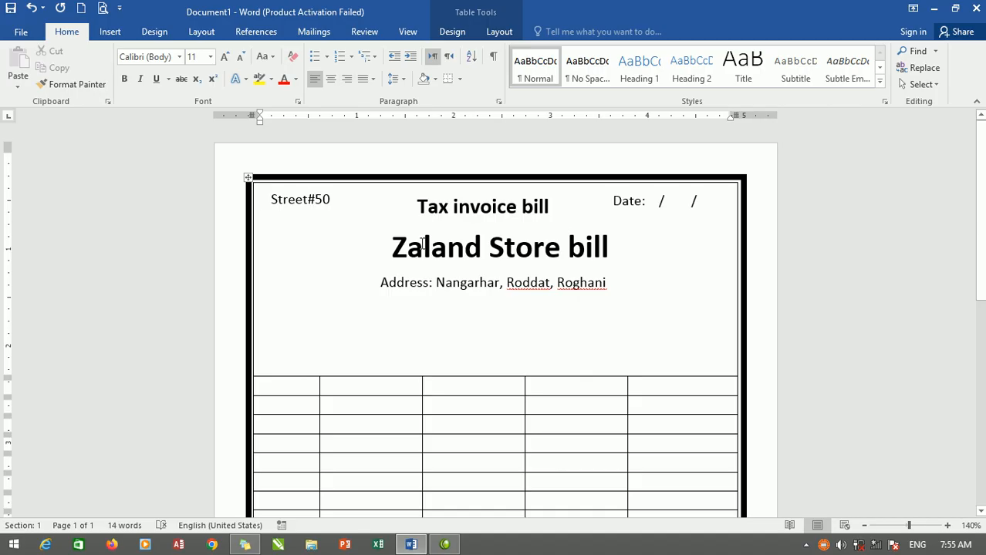
Copy the "Street#50" text box below the store address line, widen it across the table and make it taller.
left_click(315, 199)
left_click(309, 186)
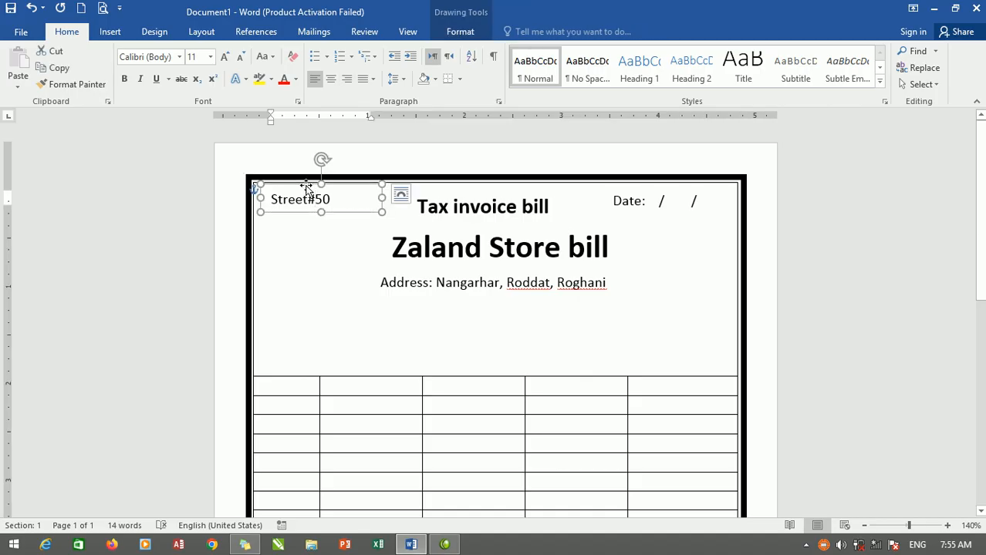
key("ctrl+c")
key("ctrl+v")
left_click_drag(351, 200, 730, 310)
left_click_drag(492, 325, 492, 369)
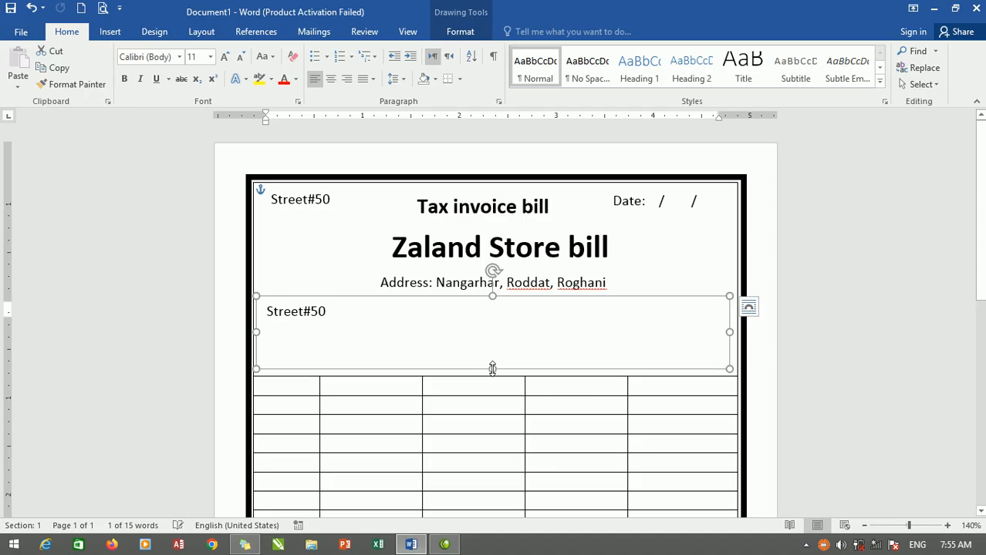
Replace the copied box's text with "Name:" followed by a dotted fill-in line across the box, and start a new line.
left_click_drag(355, 311, 263, 312)
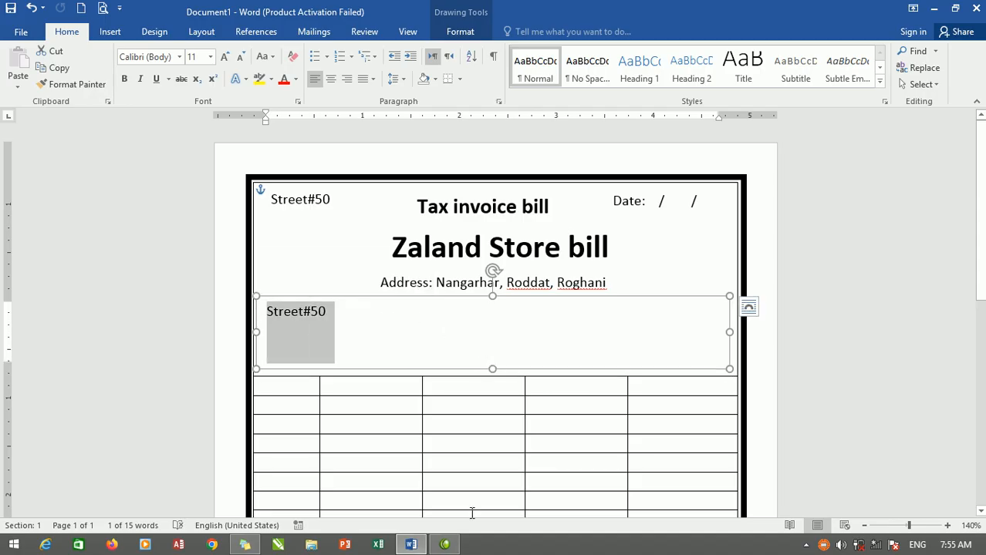
type("naem")
key("BackSpace")
key("BackSpace")
type("me")
type(":")
type(">")
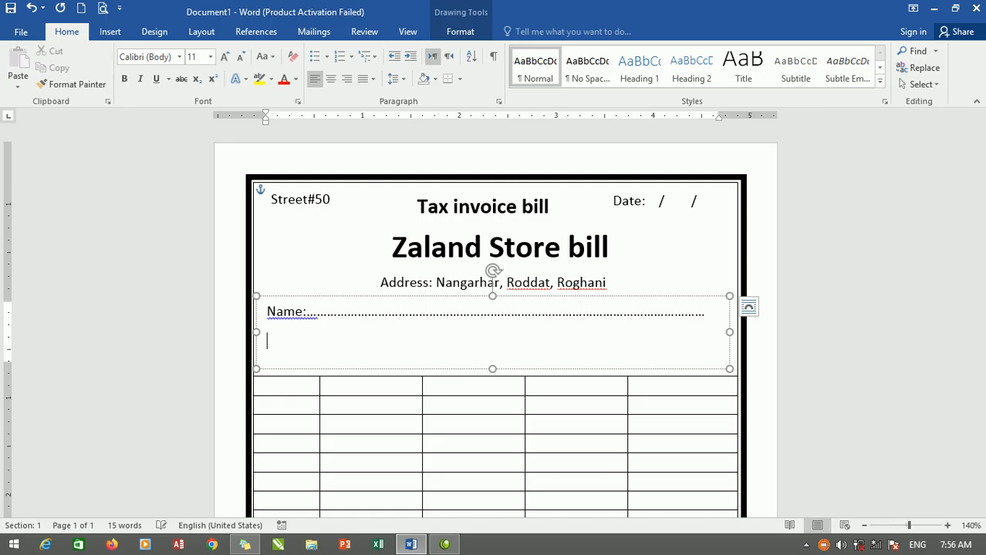
Add a second line with "Address:" and "date", each followed by a dotted fill-in line.
type("add")
type(":")
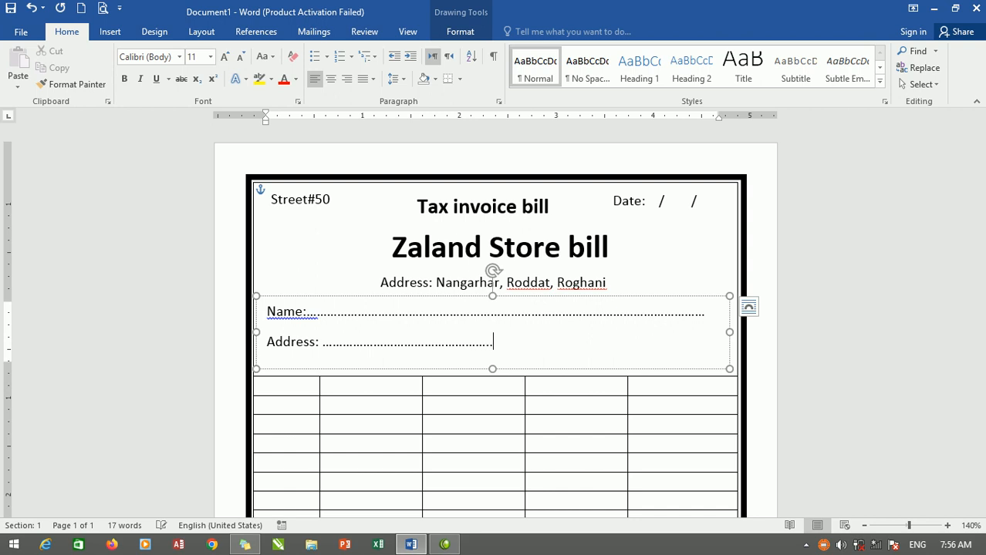
type(".......... date ........................")
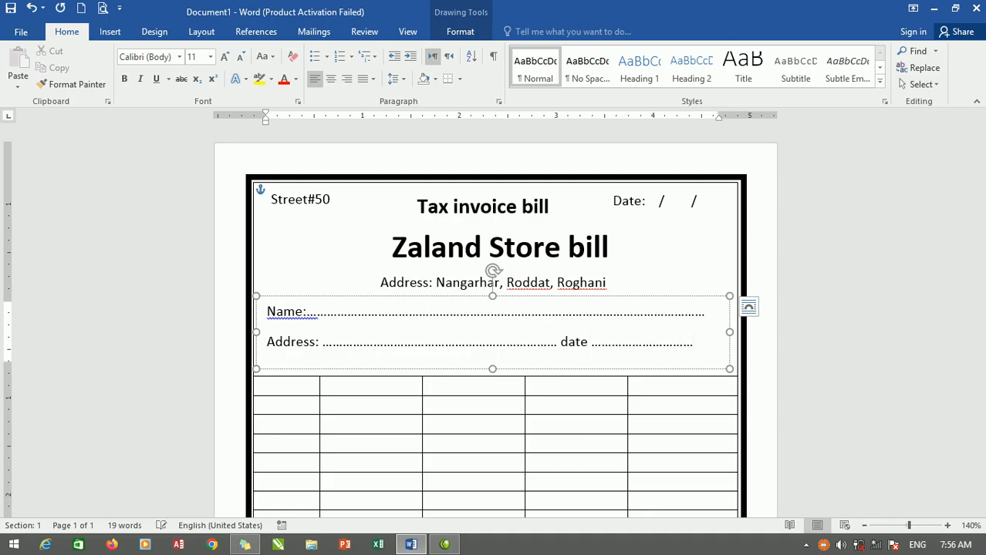
type("....")
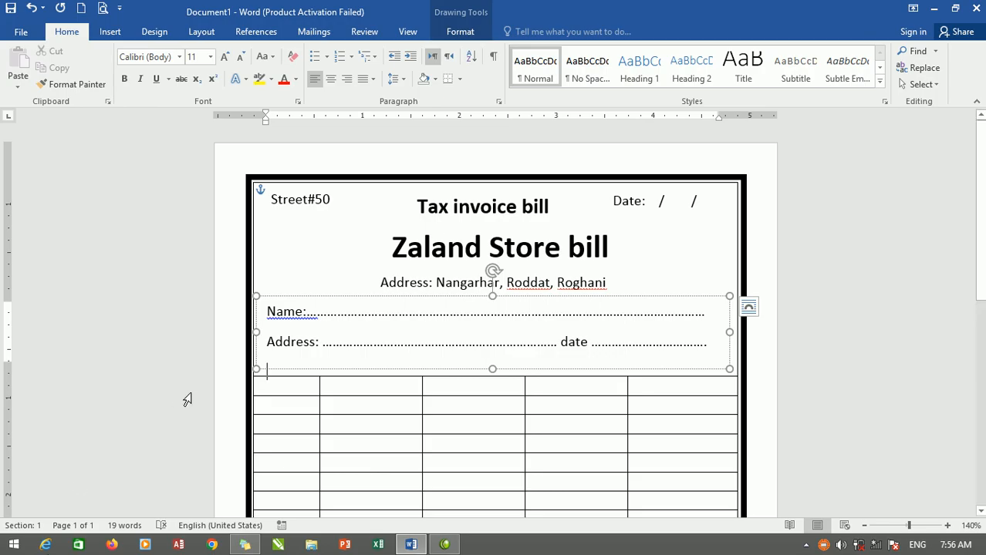
Enlarge the customer details box downward and add a third line with "Mob:" and a dotted fill-in line.
left_click_drag(492, 368, 493, 384)
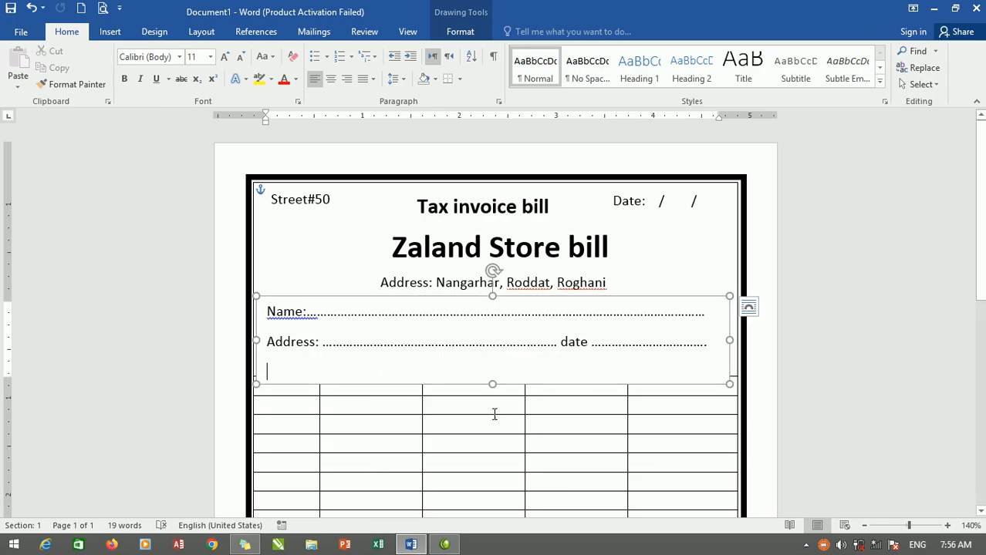
type(",")
key("BackSpace")
type("Mob:......")
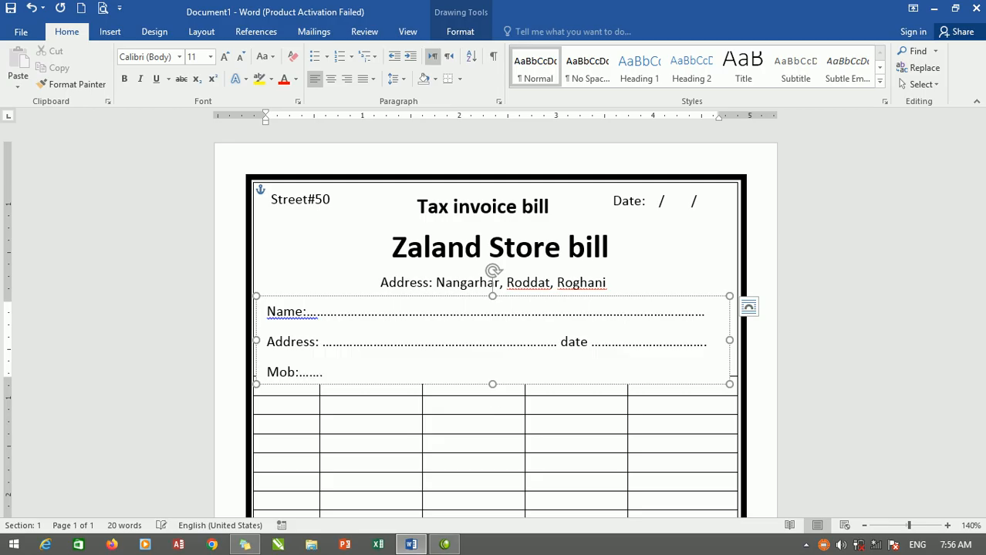
type("...........................................................")
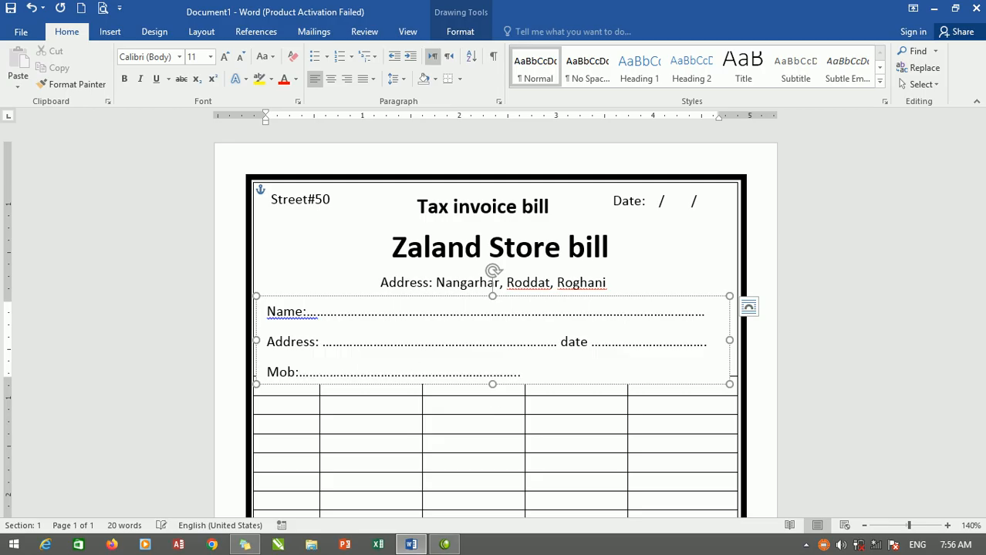
type("Email:........................")
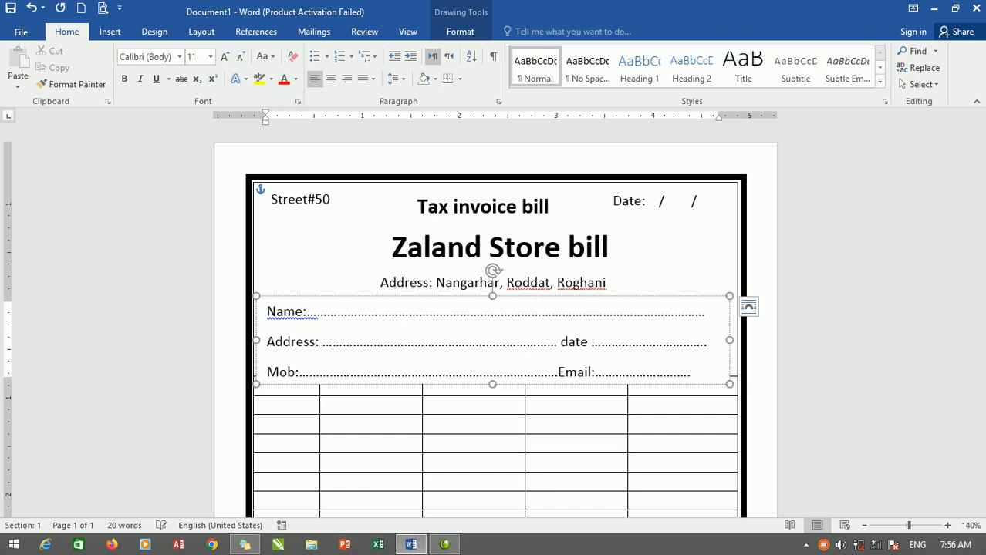
Complete the "Mob:" line with "Email:" and a dotted fill-in line reaching the end of the box.
key("ctrl+z")
left_click(460, 412)
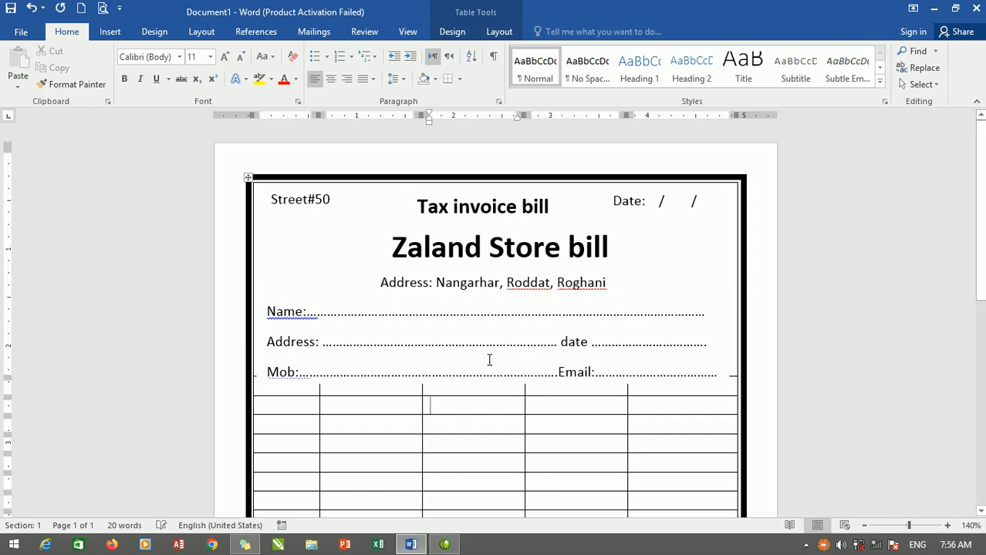
Shift the customer details box up off the table grid and lower the bottom border of the table's top row.
left_click(480, 311)
left_click_drag(466, 298, 514, 323)
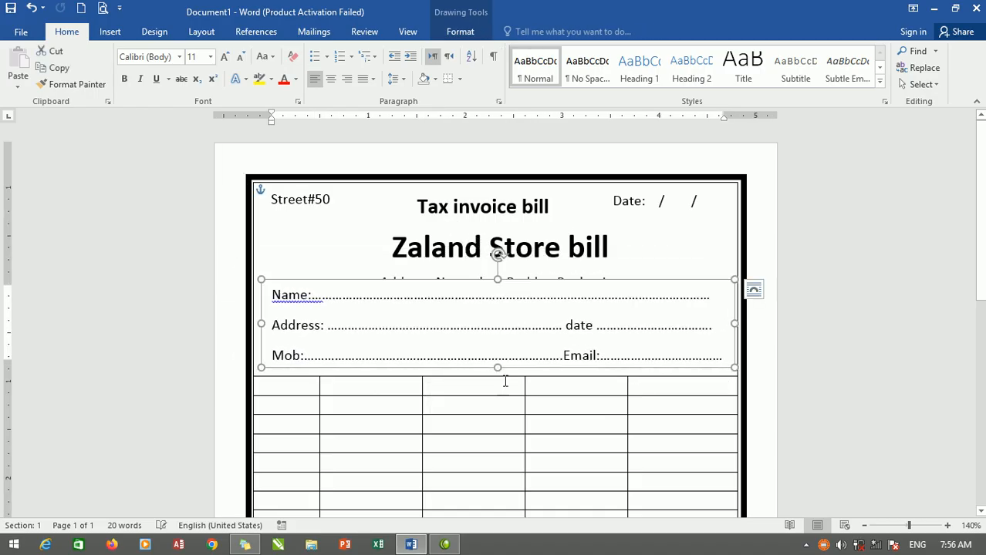
left_click(510, 378)
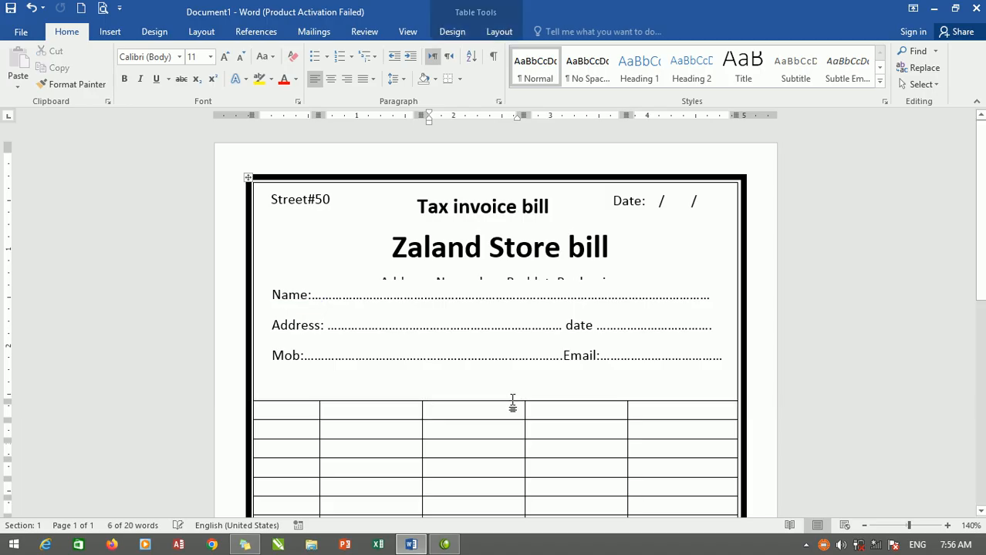
Place the customer details box just below the store address line and extend its height to show the whole "Mob:" line.
left_click(496, 296)
left_click_drag(498, 279, 492, 298)
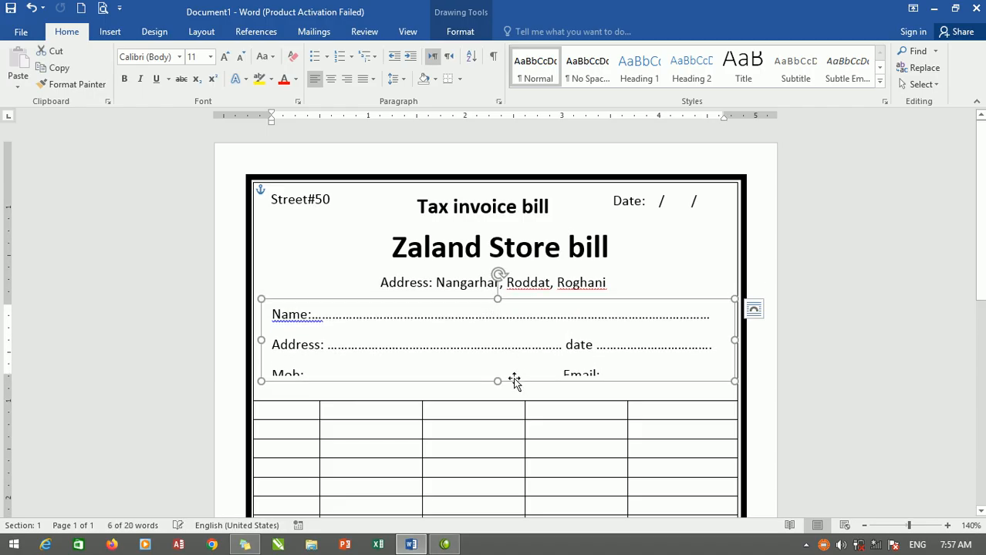
left_click_drag(497, 383, 498, 394)
left_click_drag(407, 304, 401, 298)
left_click(546, 390)
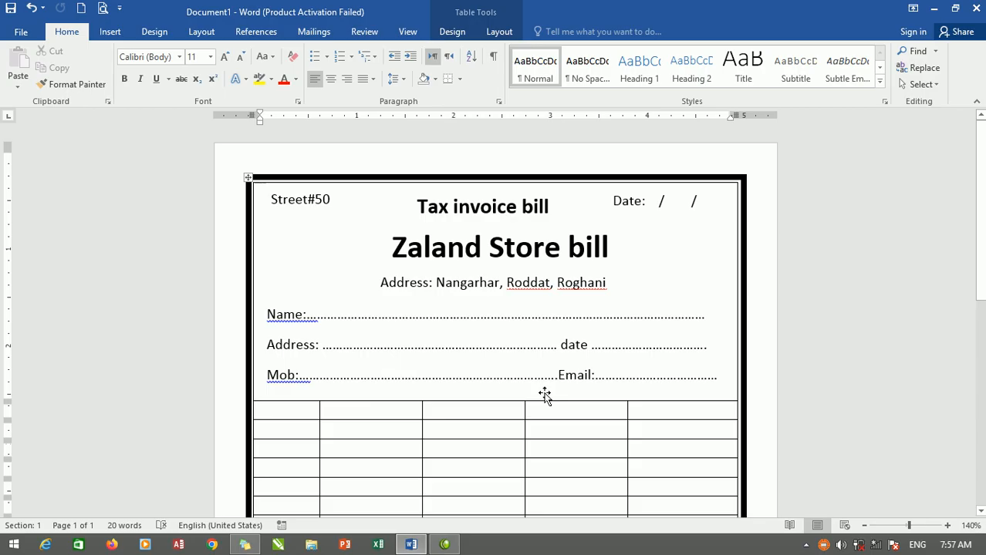
Enter "S. NO" as the heading of the first table column.
scroll(599, 323, "down", 1)
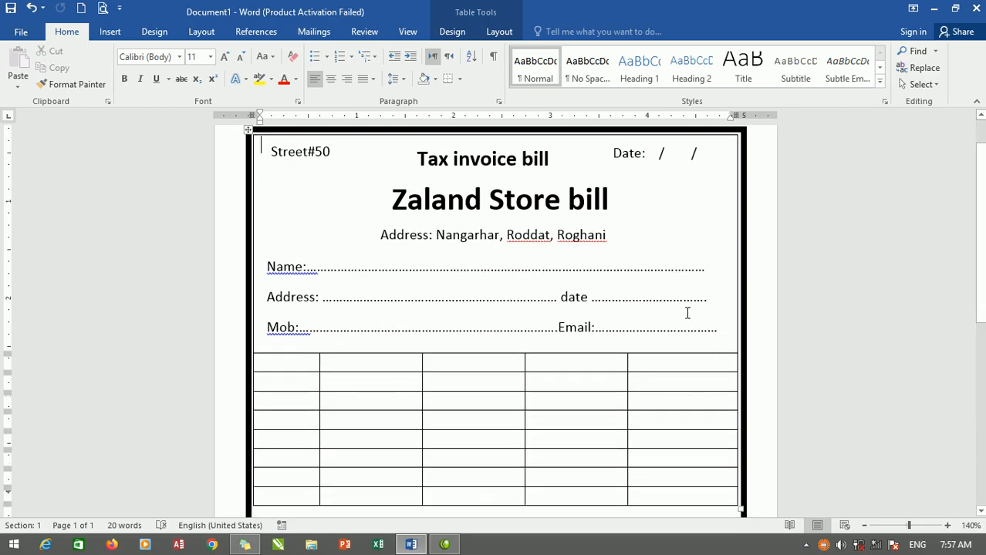
left_click(281, 364)
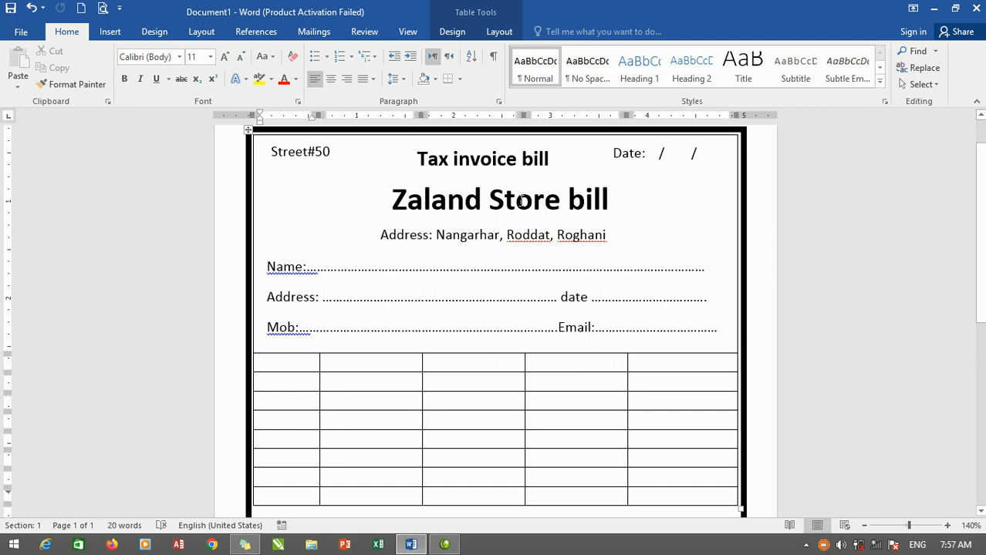
type("Ser")
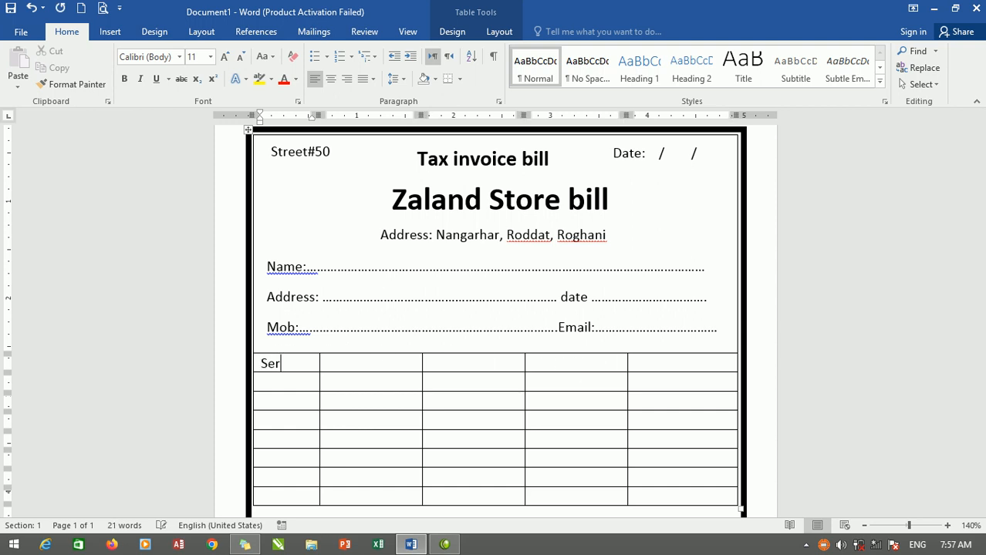
type("ial nu")
key("BackSpace")
key("BackSpace")
key("BackSpace")
key("BackSpace")
key("BackSpace")
key("BackSpace")
key("BackSpace")
key("BackSpace")
type("./")
key("BackSpace")
type("no")
key("BackSpace")
key("BackSpace")
type("NO")
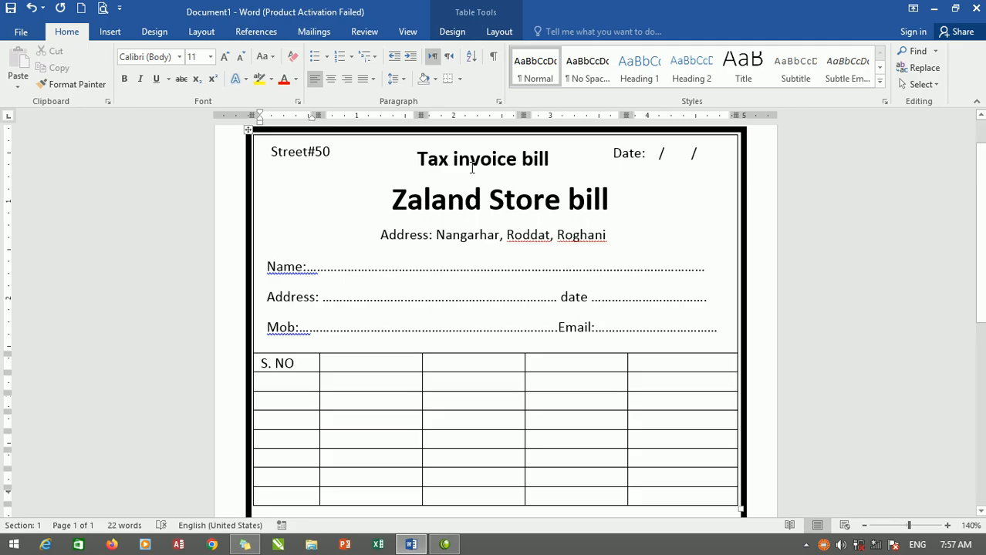
Enter "Particular" as the heading of the second table column.
key("Tab")
type("Particular")
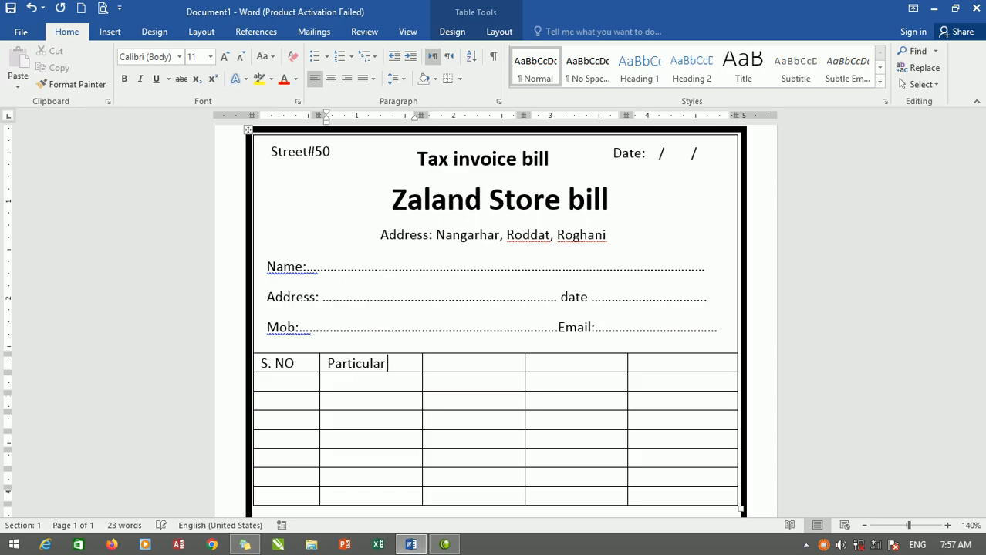
Enter "Qty.", "Rate" and "Amount" as the headings of the last three table columns.
key("Tab")
type("q")
type("Q")
type("t")
key("Tab")
type("Rate")
key("Tab")
type("amount")
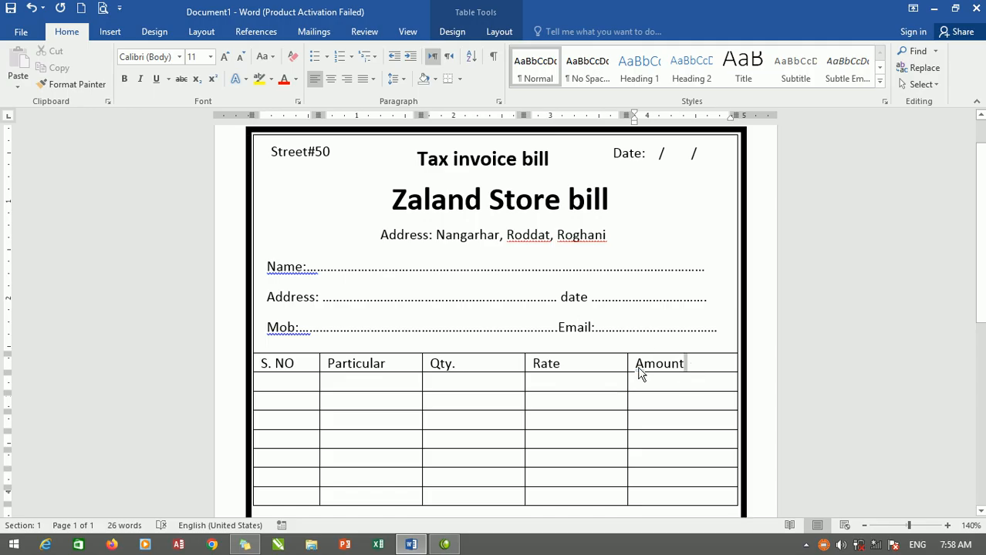
Centre all five column headings from "S. NO" to "Amount" in their cells.
left_click_drag(682, 374, 377, 382)
left_click(287, 374)
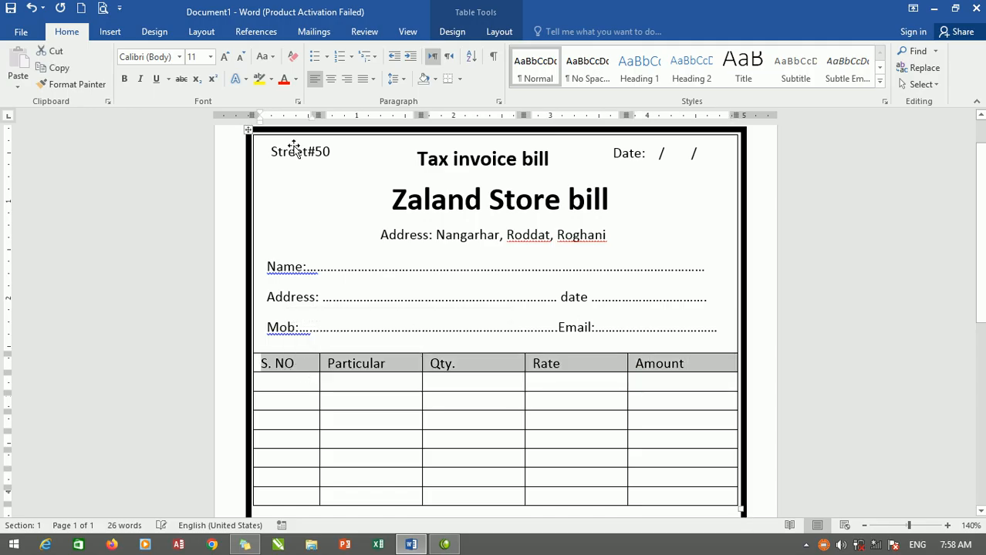
left_click(329, 83)
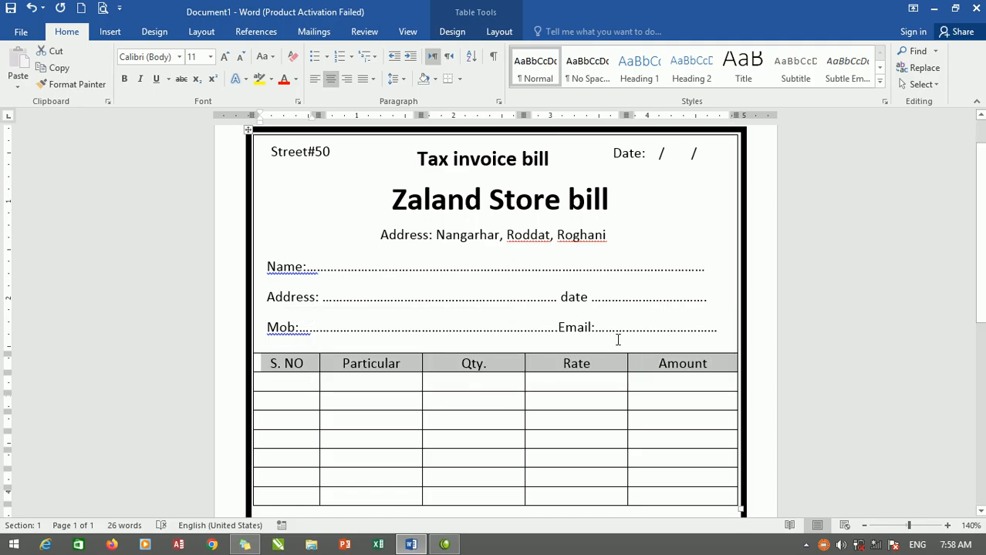
Stretch the first empty row below the column headings into a tall item area.
scroll(609, 337, "down", 3)
scroll(556, 292, "down", 2)
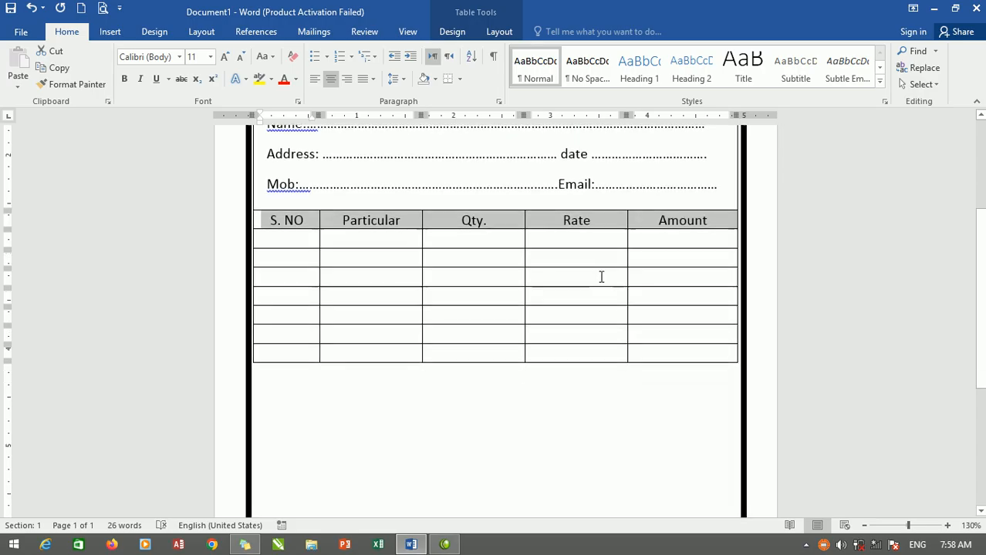
scroll(599, 276, "down", 2)
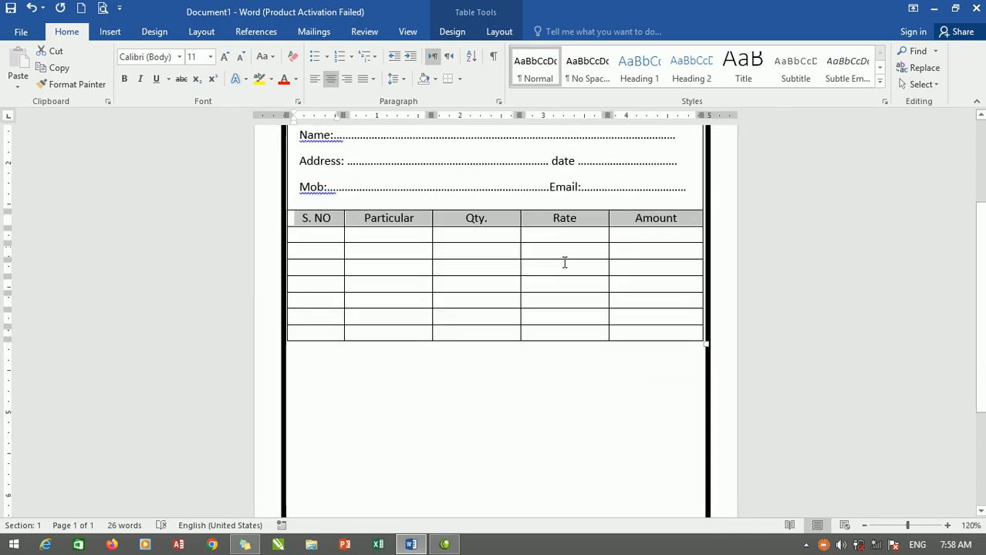
left_click_drag(564, 243, 570, 395)
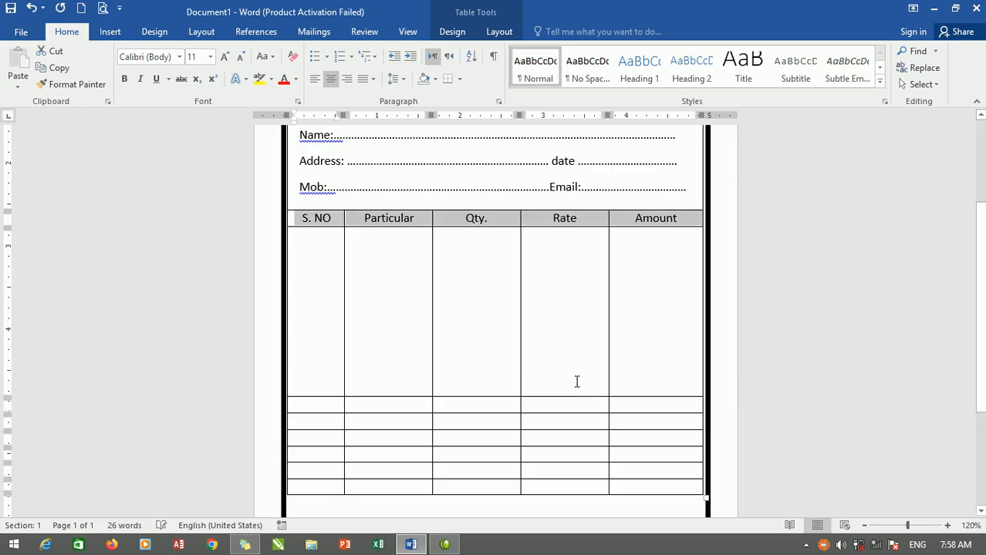
scroll(579, 376, "down", 1)
scroll(579, 376, "down", 3)
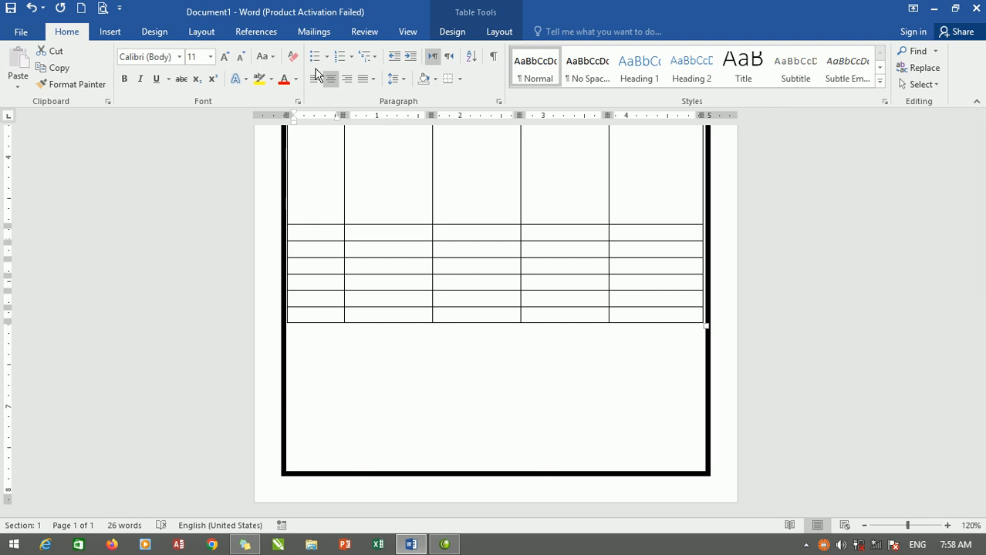
Erase the borders between the four rows below the tall item area in the "Qty.", "Particular" and "S. NO" columns.
left_click(502, 29)
left_click(164, 77)
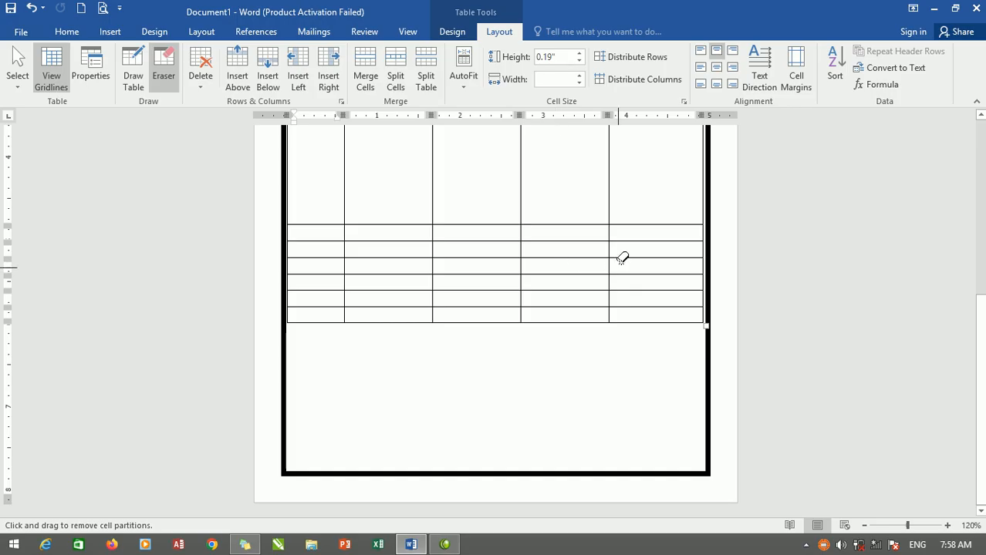
mouse_move(485, 206)
left_mouse_down()
mouse_move(486, 283)
mouse_move(488, 273)
left_mouse_up()
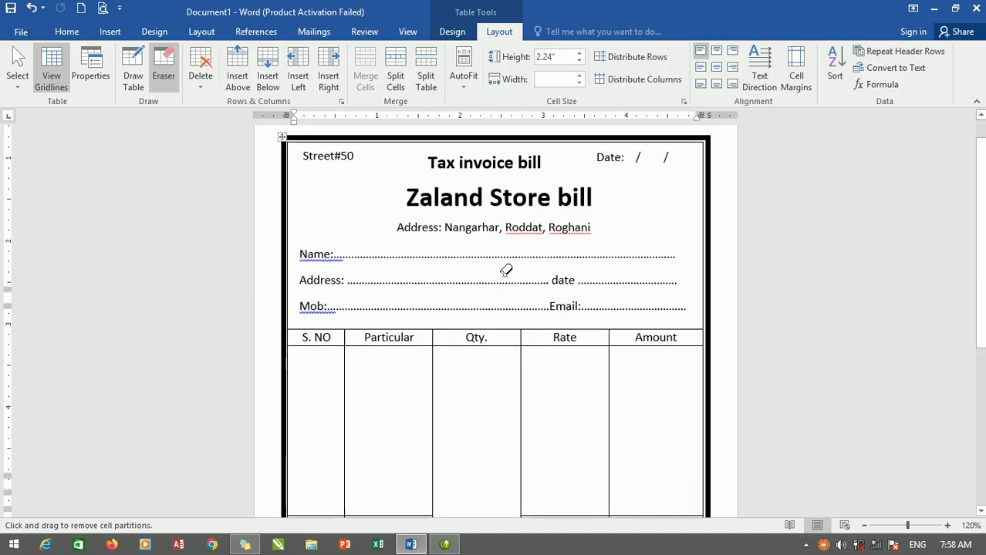
scroll(505, 270, "down", 2)
left_click_drag(392, 254, 392, 314)
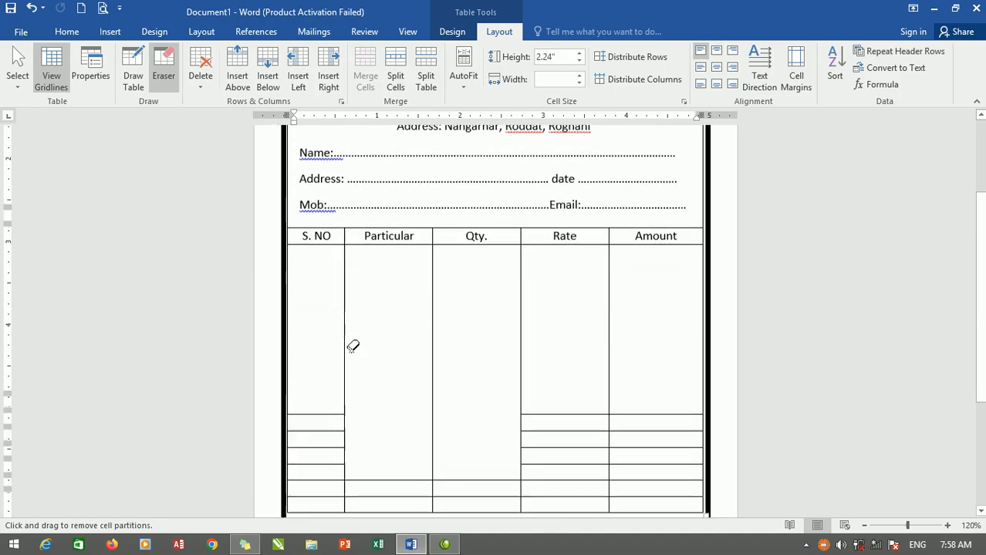
left_click_drag(313, 361, 315, 438)
scroll(454, 366, "down", 3)
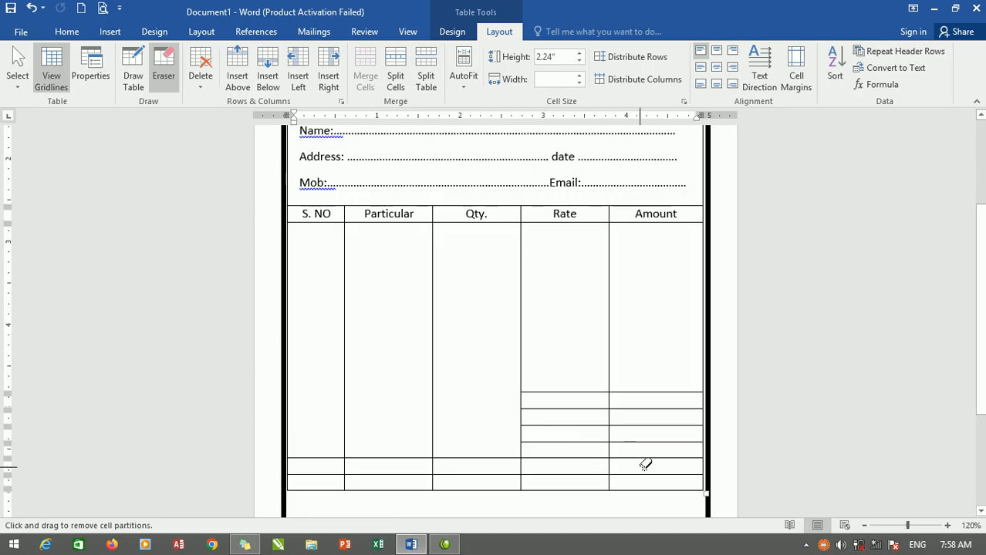
Erase the vertical dividers in the last two table rows so each becomes one full-width cell.
mouse_move(651, 467)
left_mouse_down()
mouse_move(316, 466)
mouse_move(313, 476)
mouse_move(315, 466)
left_mouse_up()
scroll(425, 430, "down", 6)
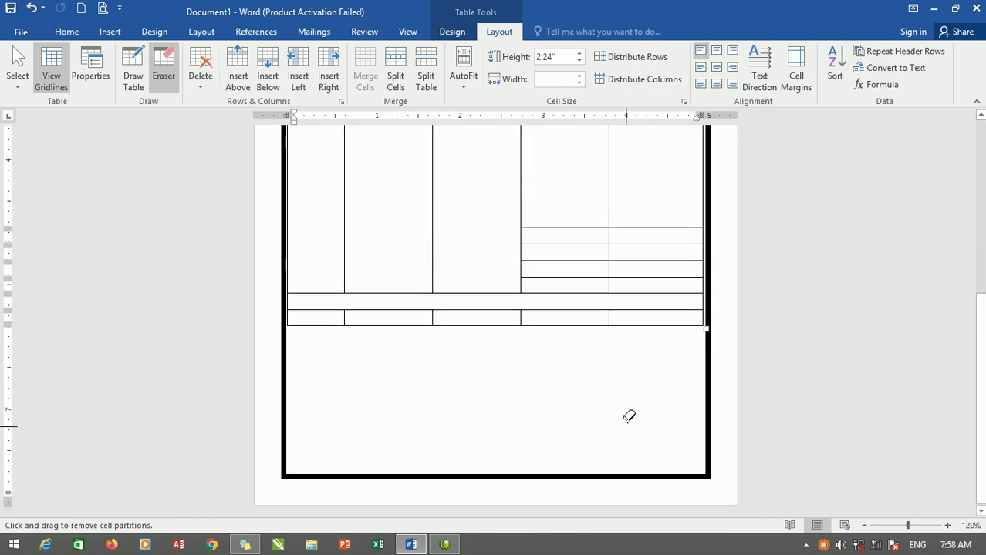
mouse_move(631, 312)
left_mouse_down()
mouse_move(307, 315)
mouse_move(316, 313)
left_mouse_up()
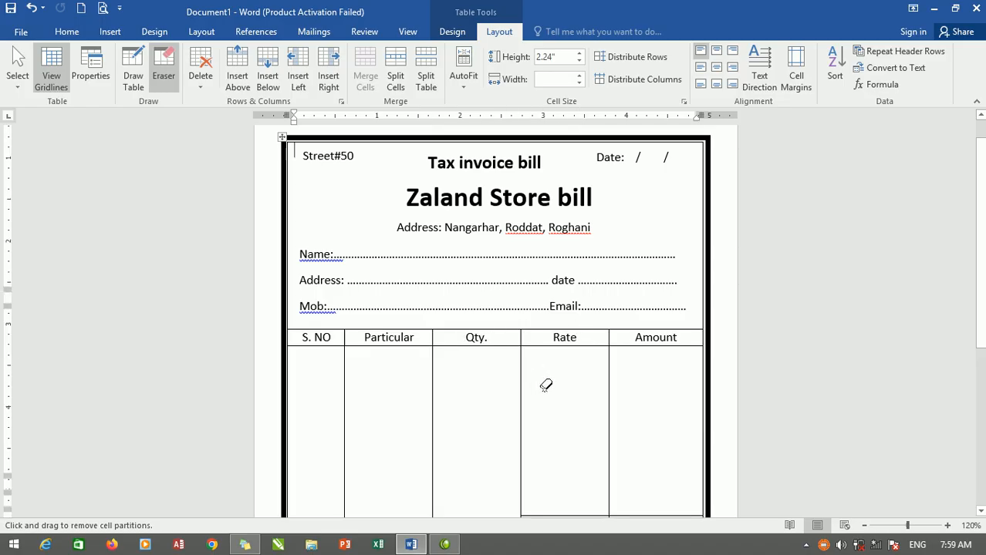
scroll(548, 378, "down", 1)
scroll(566, 334, "down", 2)
key("Escape")
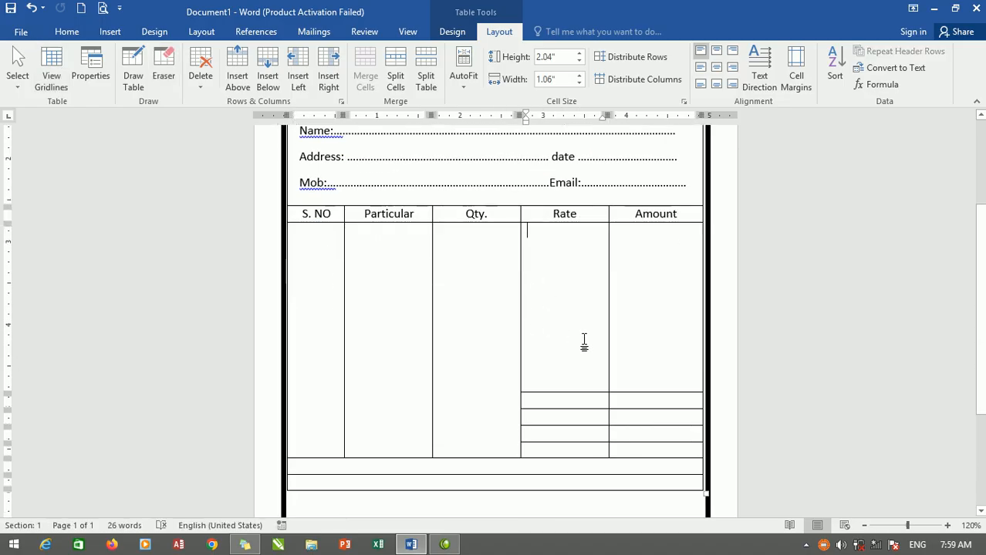
Widen the "Particular" column and narrow the "Qty.", "Rate" and "Amount" columns to suit their contents.
scroll(582, 340, "down", 2)
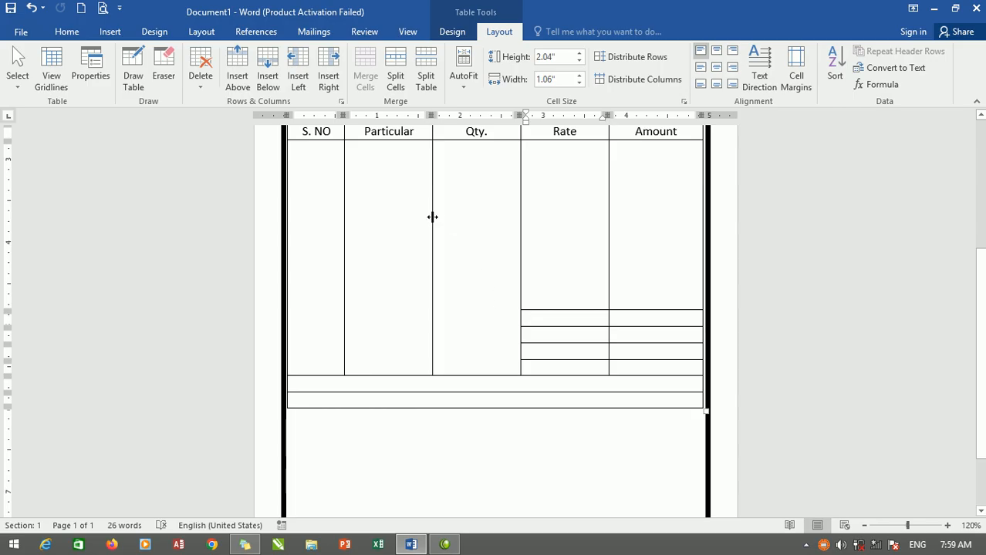
left_click_drag(431, 193, 557, 185)
left_click_drag(490, 181, 520, 185)
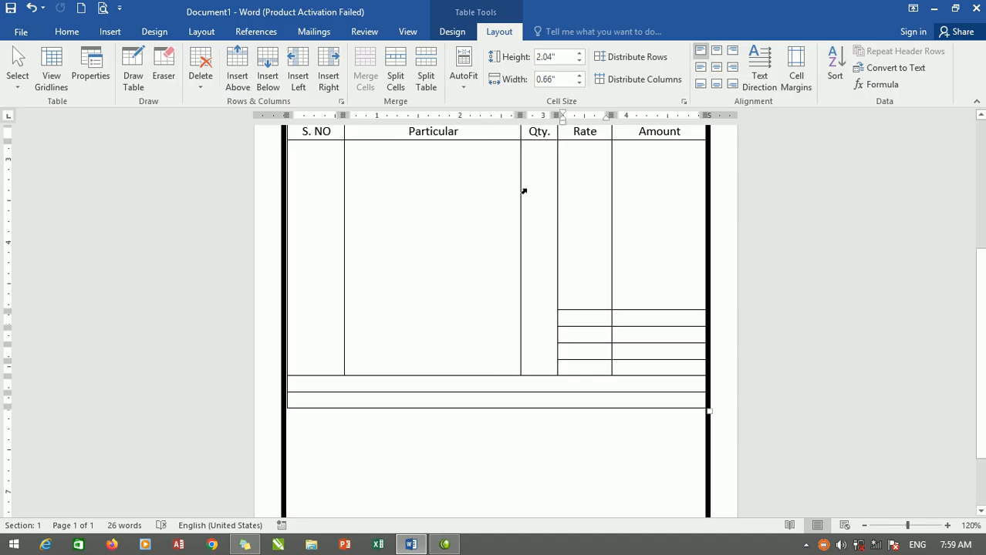
left_click(599, 181)
left_click_drag(610, 183, 625, 183)
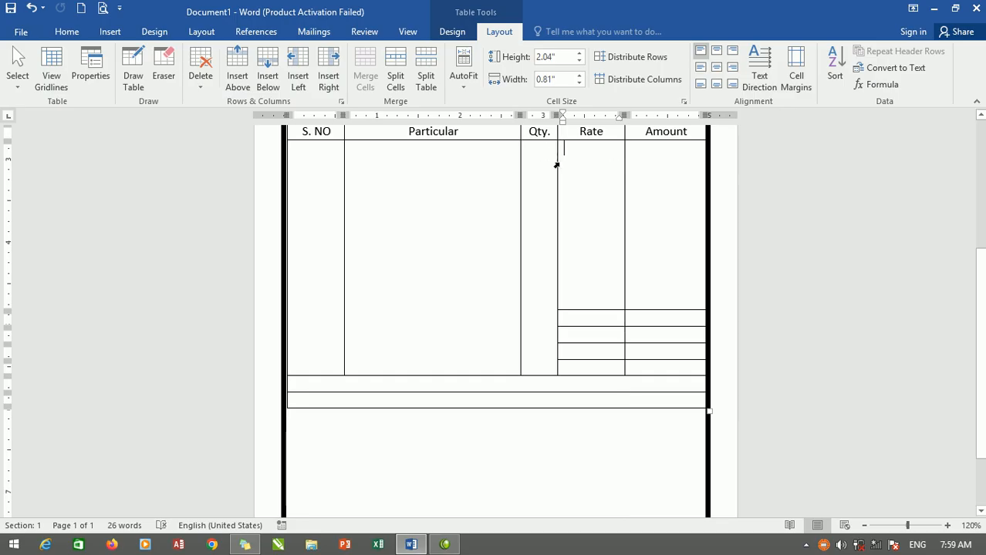
left_click_drag(557, 162, 570, 162)
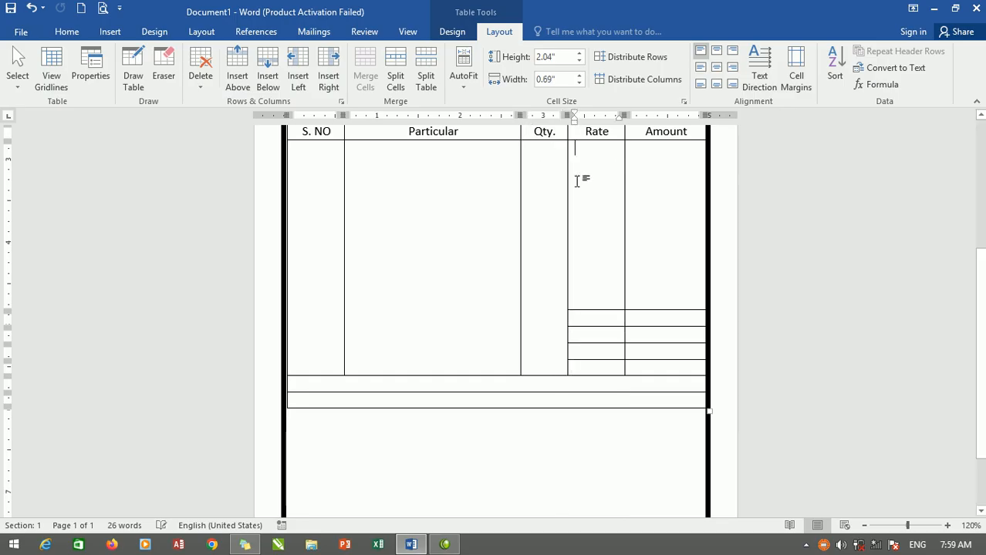
Enter "Total" in the first small cell below the item area of the "Rate" column.
left_click(596, 317)
type("totsa")
key("BackSpace")
key("BackSpace")
key("BackSpace")
key("BackSpace")
key("BackSpace")
type("Total")
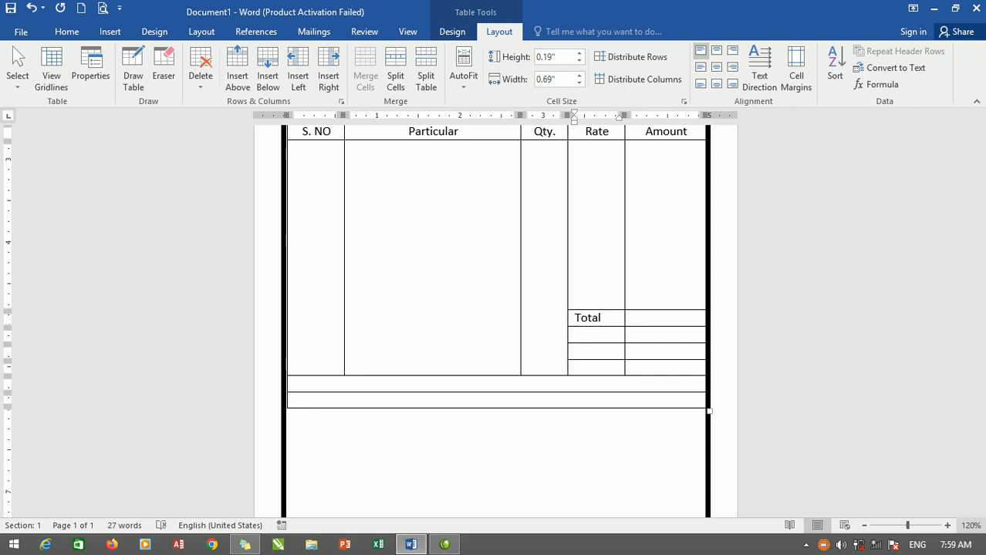
Enter "Dis", "Net price" and "total" in the three cells below "Total".
type("is")
key("Down")
type("net price")
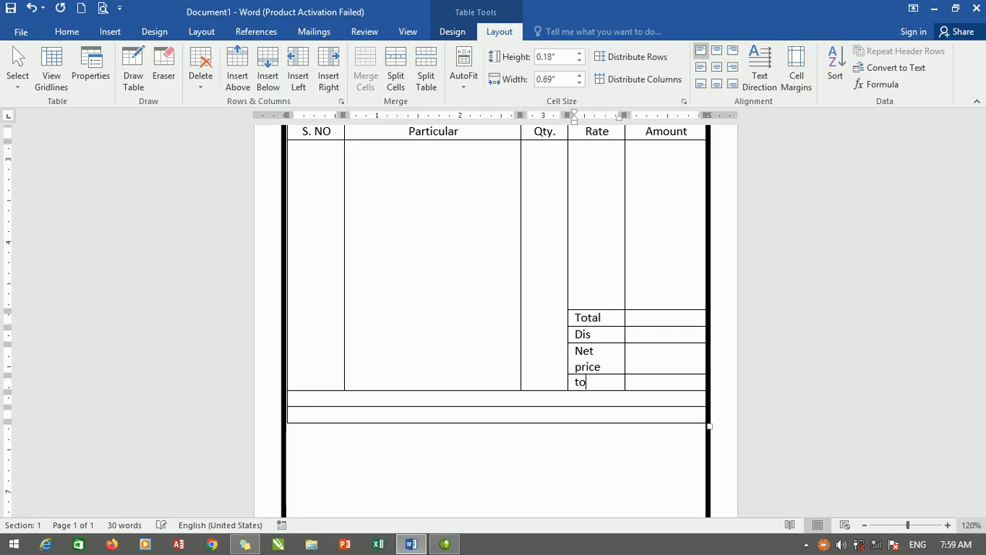
type("total")
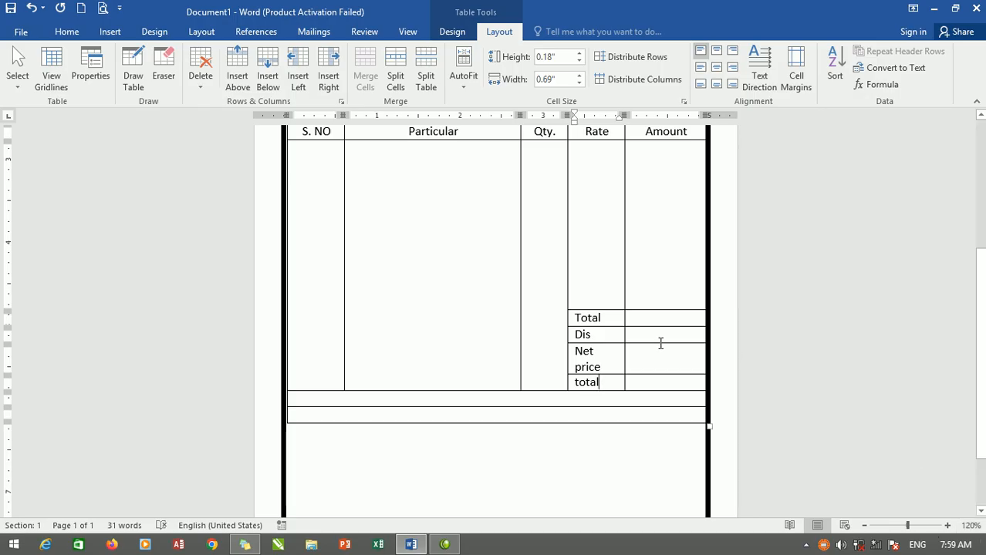
Widen the "Rate" column slightly so that "Net price" fits on one line.
left_click_drag(592, 324, 596, 388)
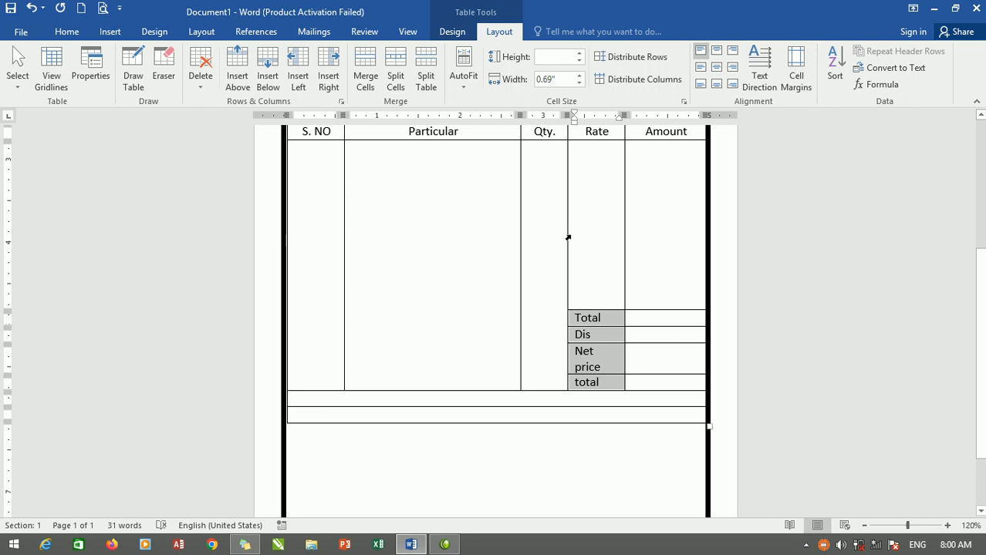
left_click_drag(566, 232, 557, 232)
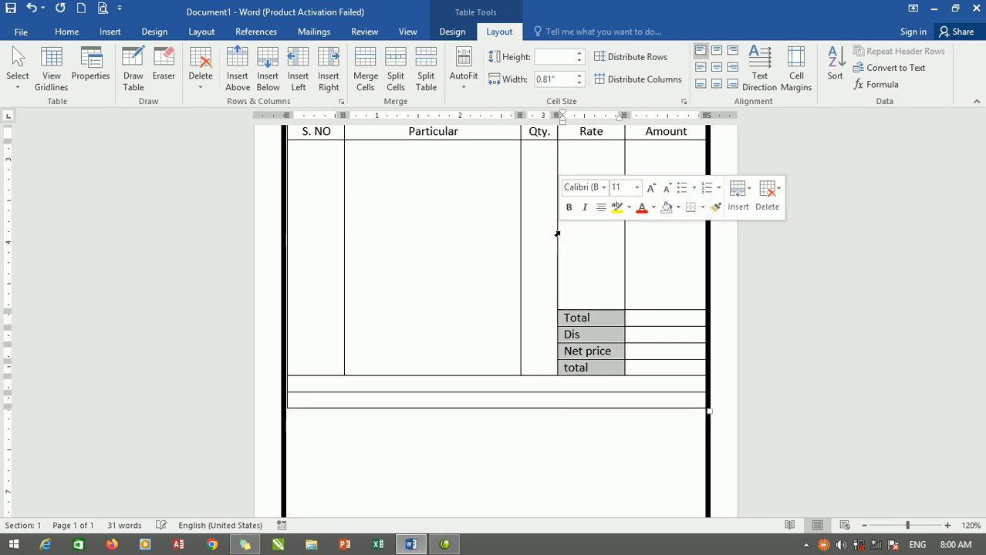
left_click(658, 334)
left_click_drag(605, 321, 602, 371)
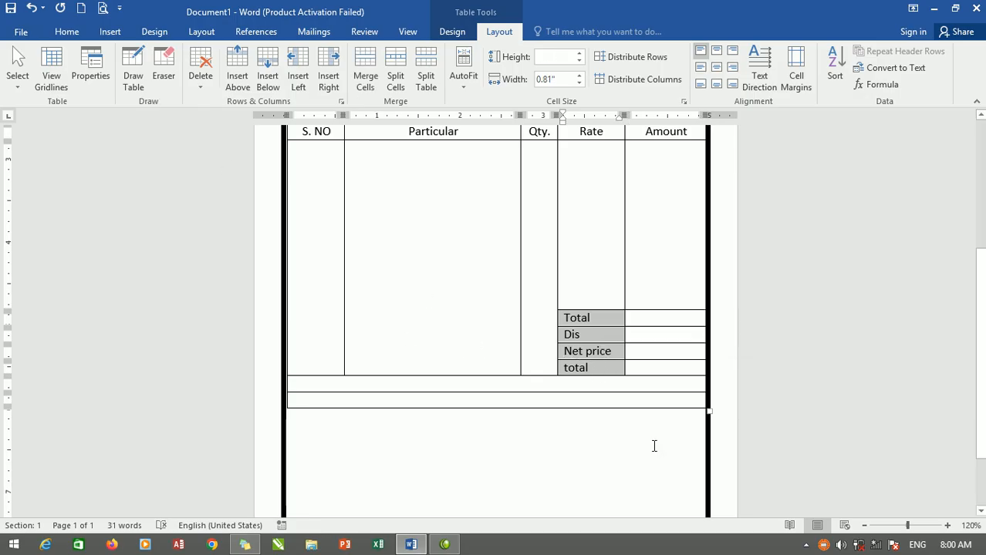
left_click(549, 330)
Make the two full-width bottom rows taller and enter "In words:" in the upper one.
left_click_drag(532, 393, 512, 456)
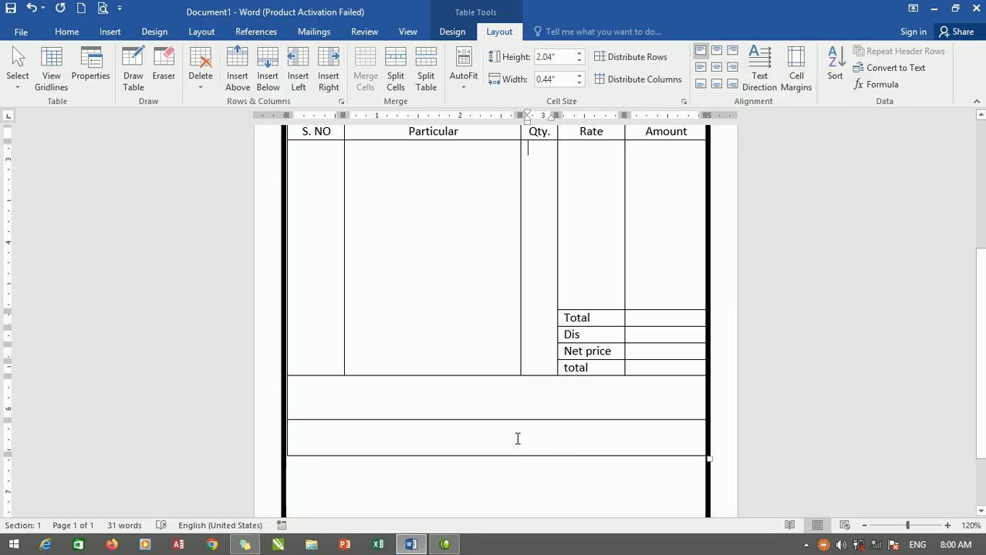
left_click(473, 396)
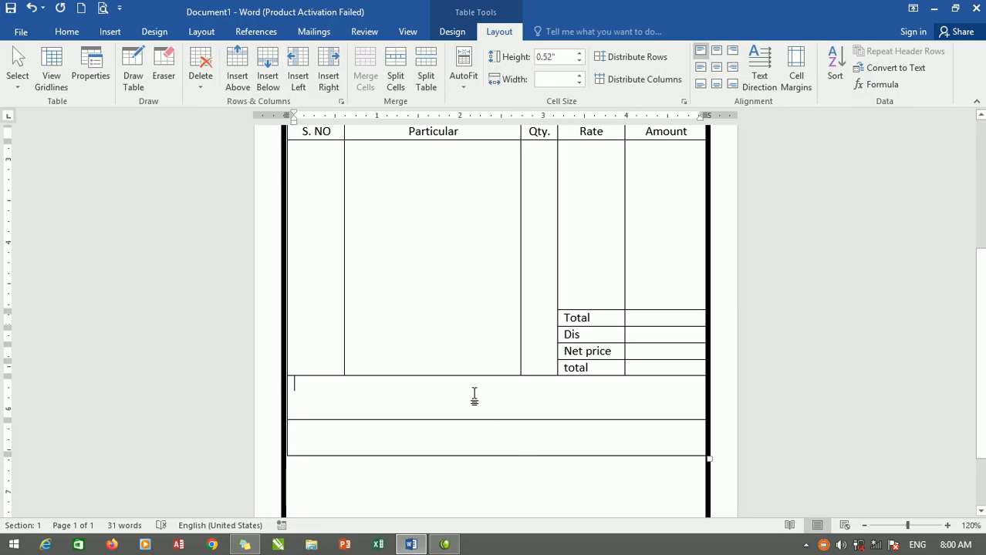
type("In")
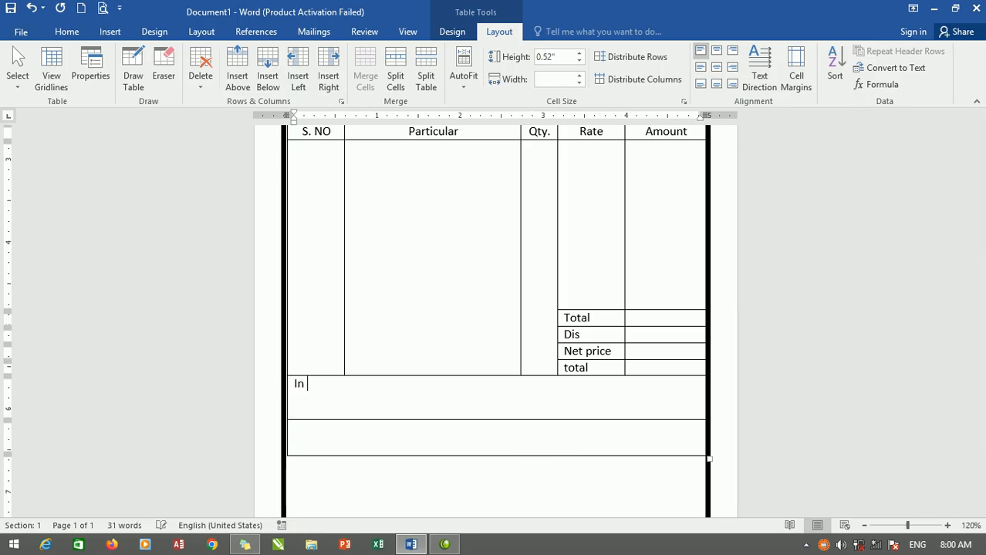
type(" words:")
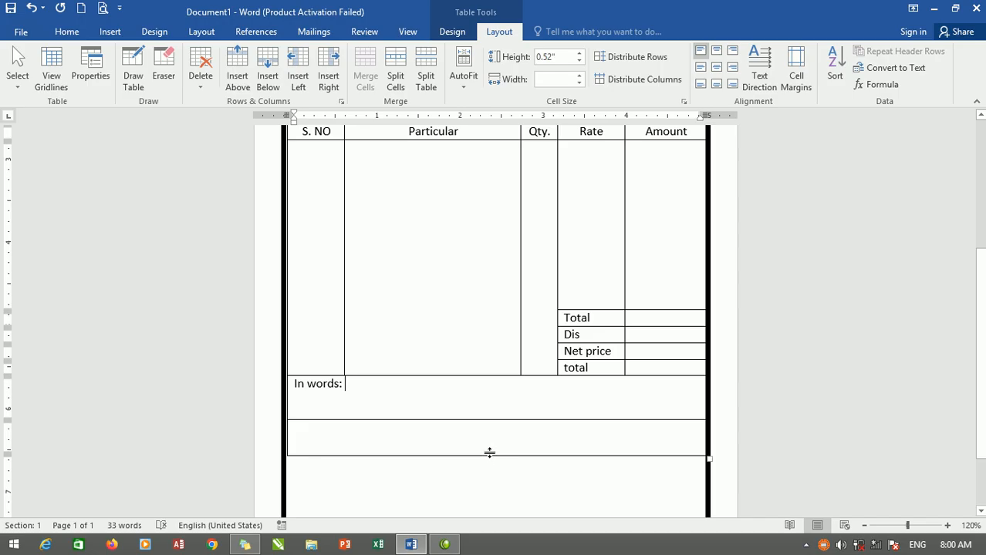
left_click_drag(485, 456, 485, 460)
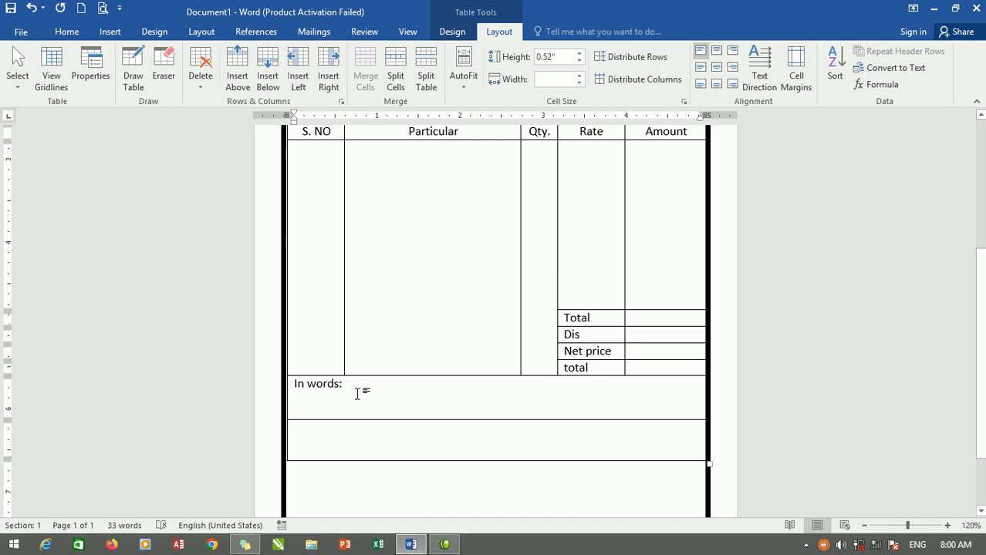
Add a right-aligned signature line of underscores in the last table row, undoing its automatic conversion to a full-width border.
left_click(545, 427)
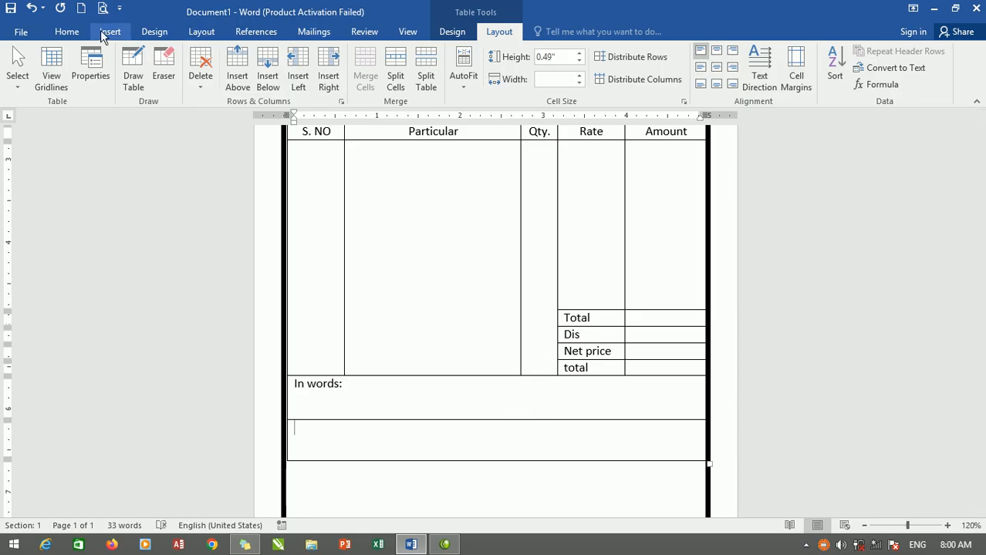
left_click(75, 31)
left_click(346, 79)
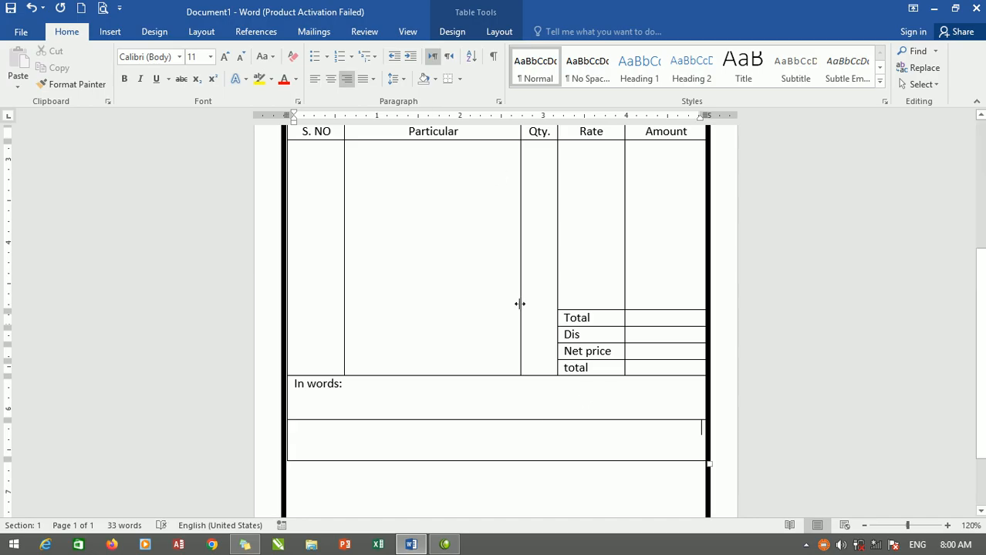
type("-")
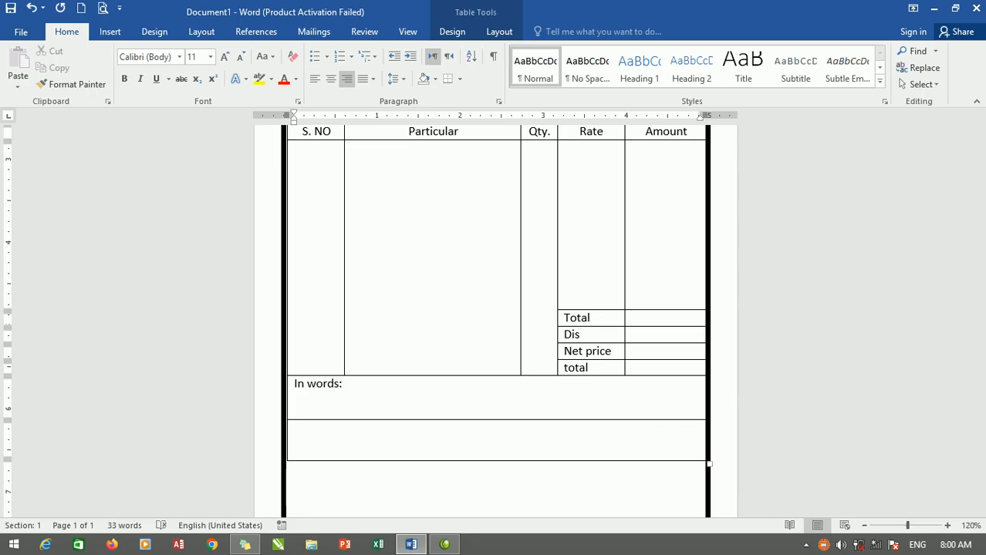
type("____________________")
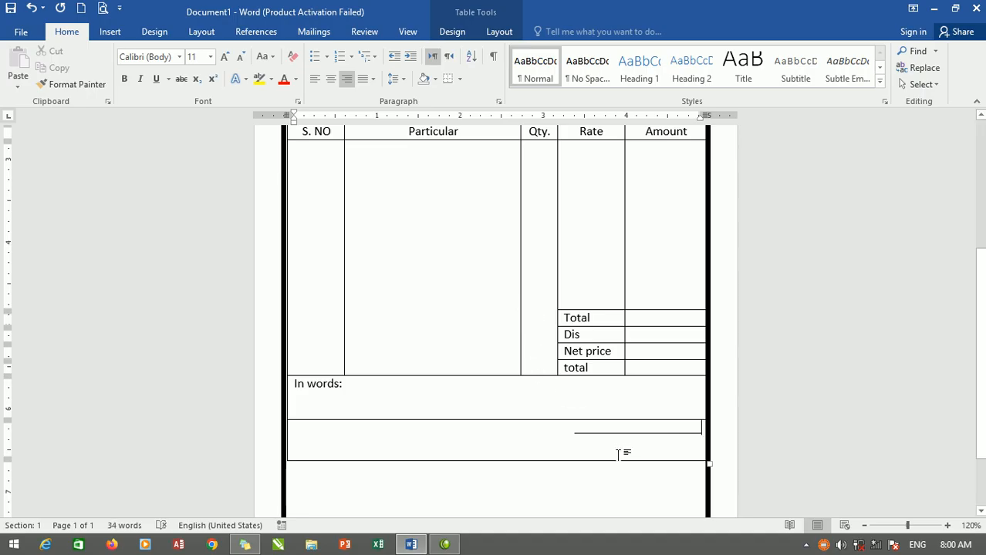
key("Return")
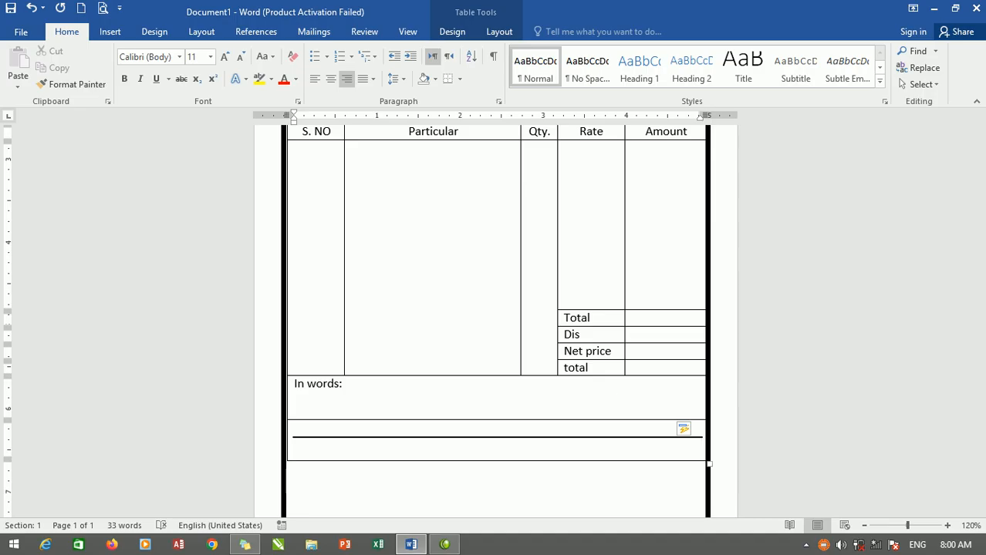
key("ctrl+z")
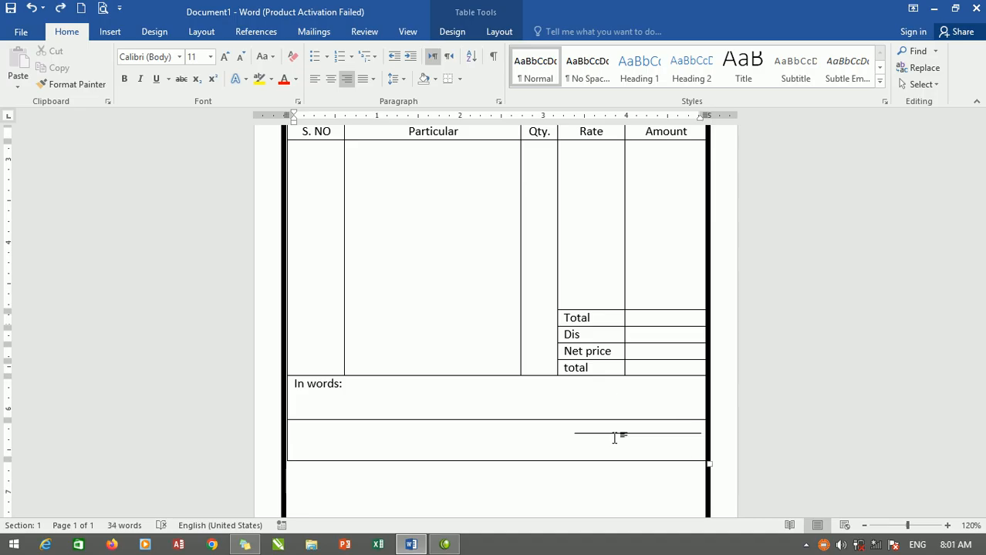
Enter "Signature" beneath the signature line in the last table row.
type("signature")
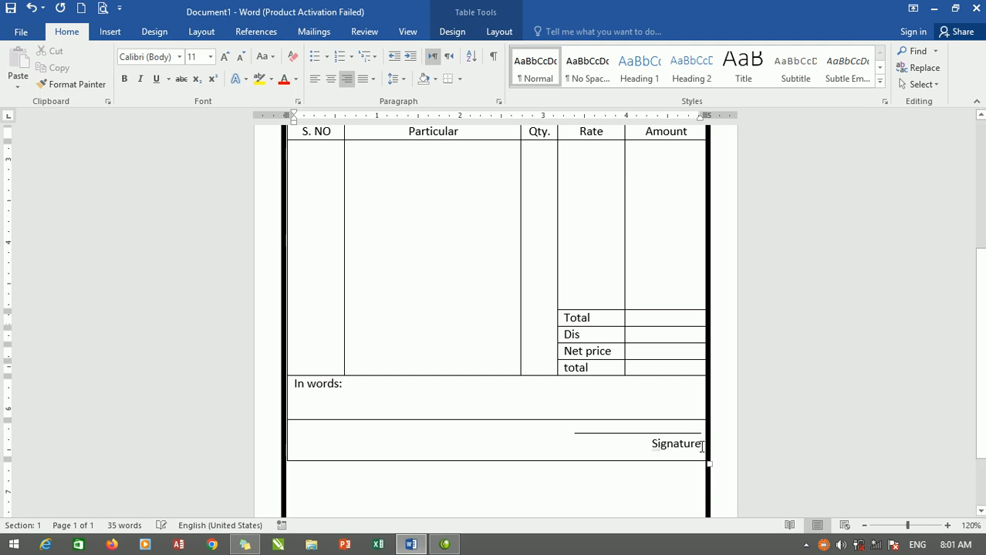
left_click(640, 445)
key("Up")
Stretch the tall item row downward to fill more of the page and make the lower "total" row slightly taller.
scroll(561, 414, "down", 5)
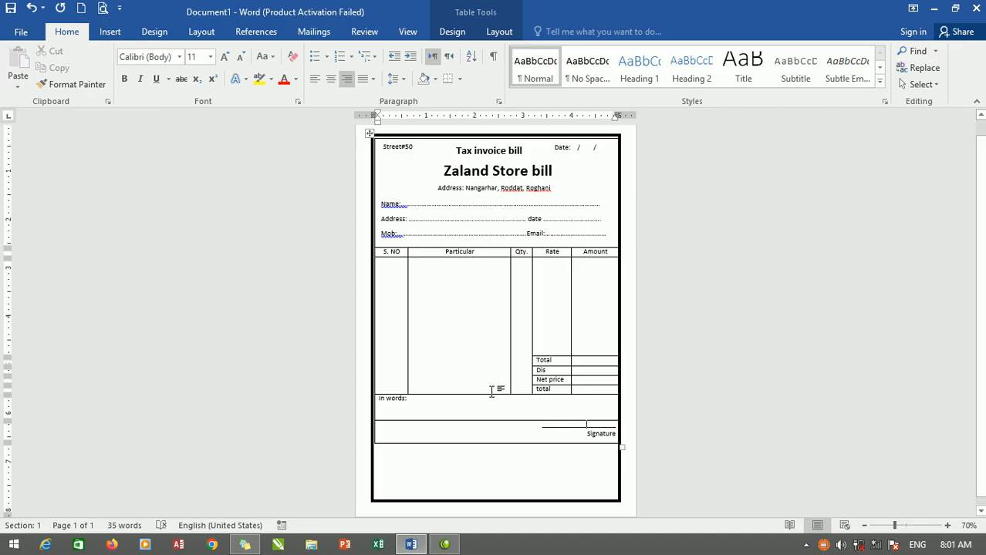
mouse_move(496, 393)
left_mouse_down()
mouse_move(499, 427)
mouse_move(494, 397)
left_mouse_up()
left_click_drag(539, 356, 544, 403)
Pull the table's outer edge beside the "Amount" column slightly inward so it sits inside the thick page border.
scroll(583, 187, "up", 2)
scroll(609, 207, "up", 2)
scroll(675, 208, "up", 4)
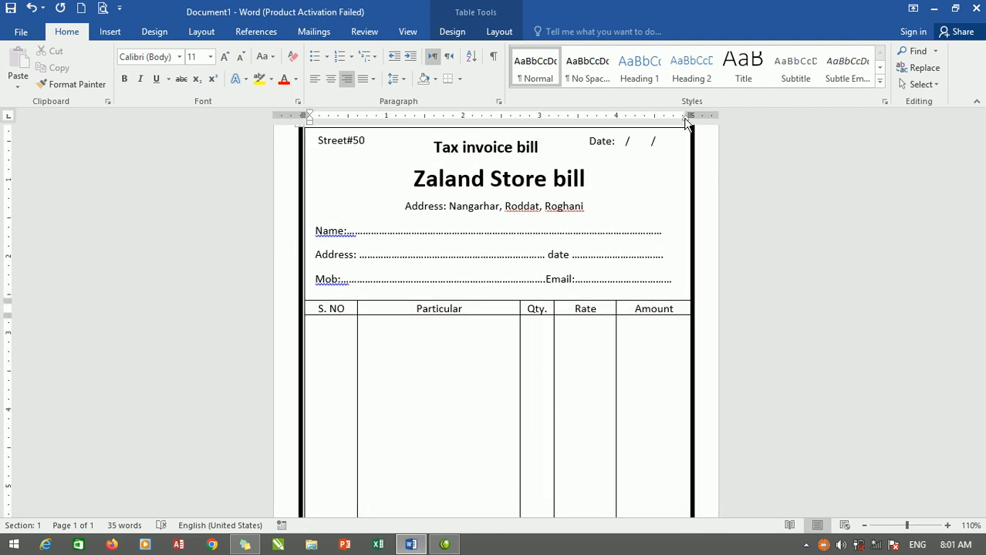
scroll(682, 122, "down", 4)
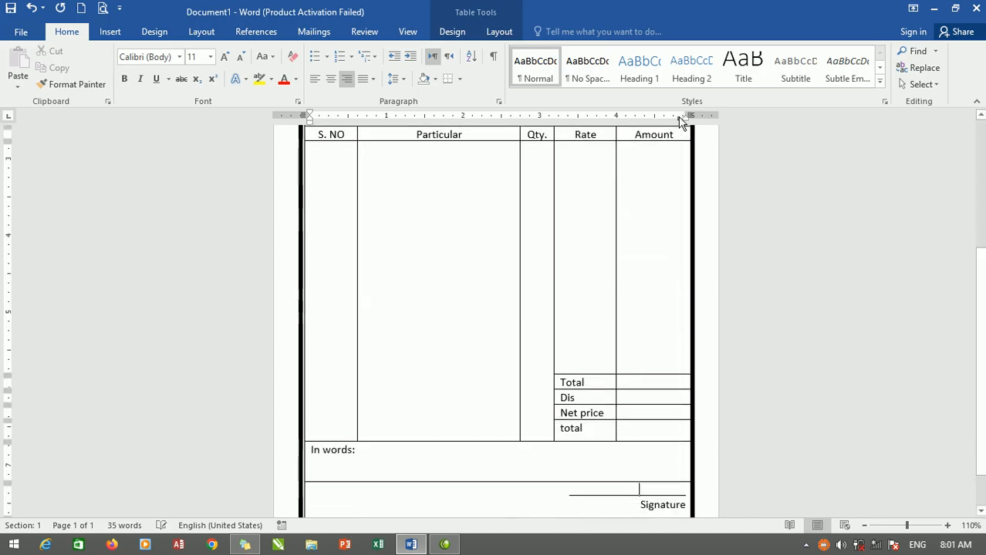
scroll(668, 287, "up", 1)
key("ctrl+Home")
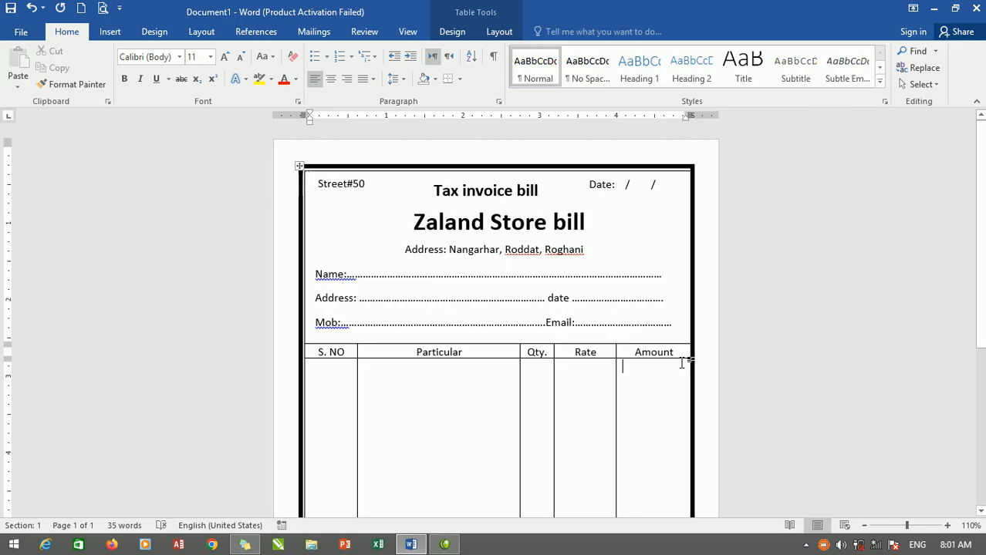
left_click(682, 364)
left_click_drag(689, 396, 688, 396)
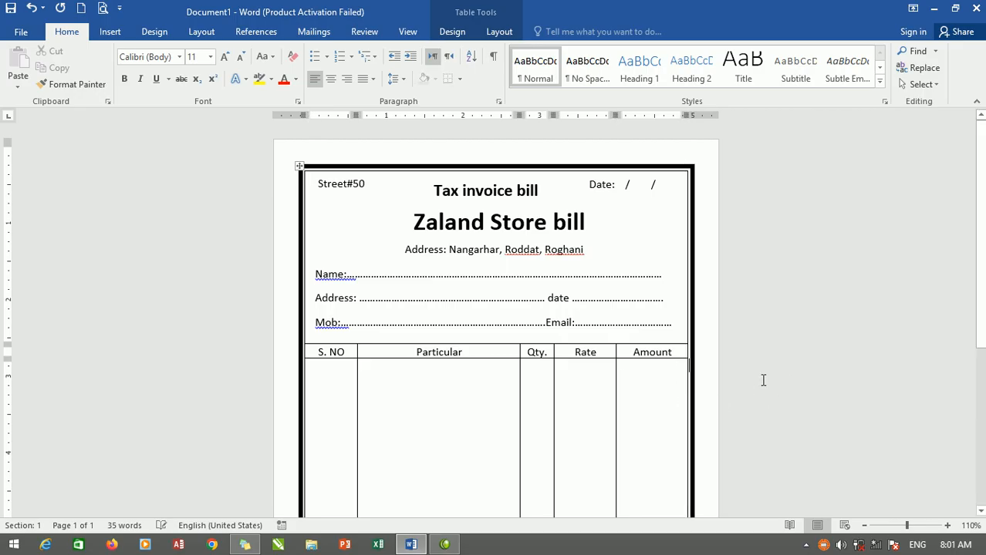
Move the text box with the dotted customer detail lines slightly down, just above the column headings.
scroll(344, 357, "down", 1)
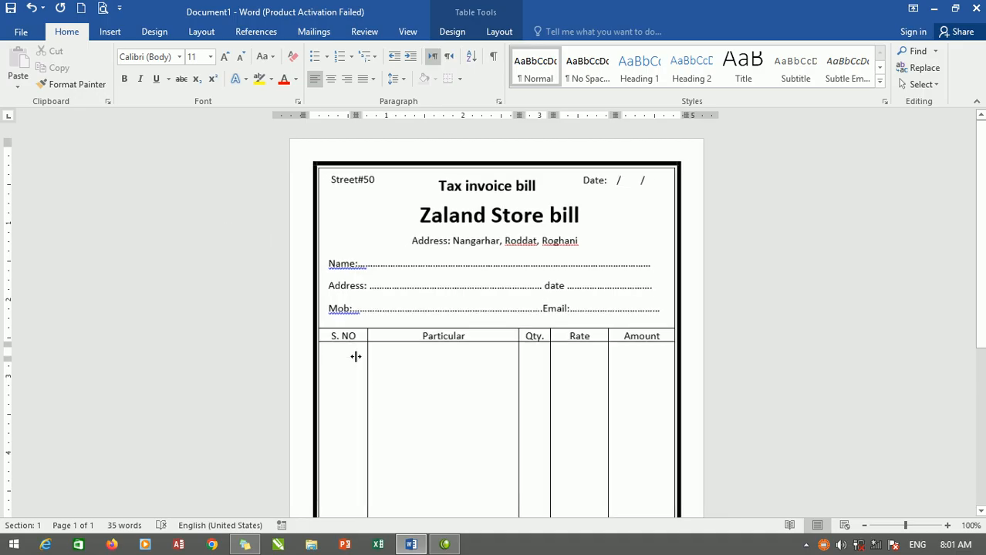
mouse_move(336, 260)
left_mouse_down()
mouse_move(427, 386)
mouse_move(368, 314)
mouse_move(355, 264)
mouse_move(337, 256)
left_mouse_up()
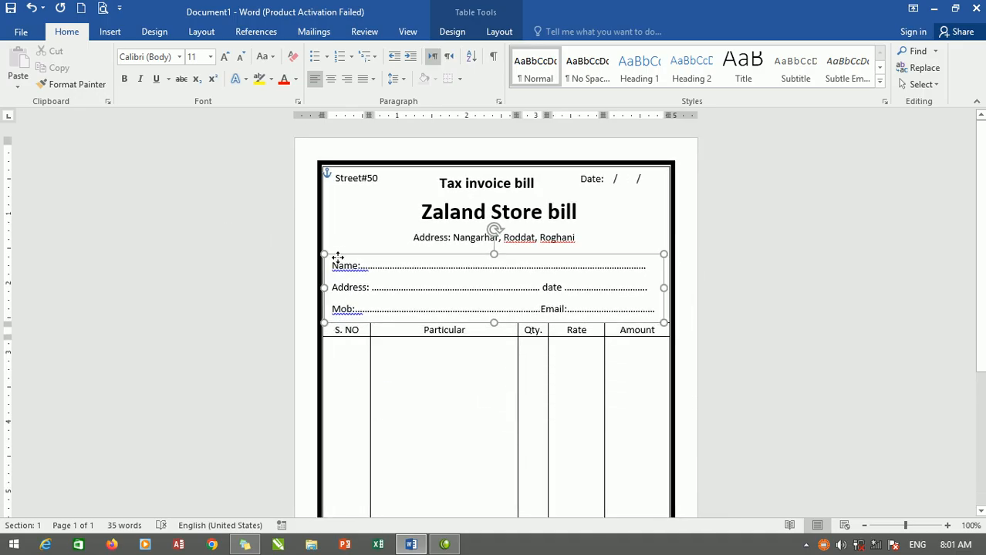
Undo the last move of the customer details text box and make its three dotted lines bold at 10 pt.
key("ctrl+z")
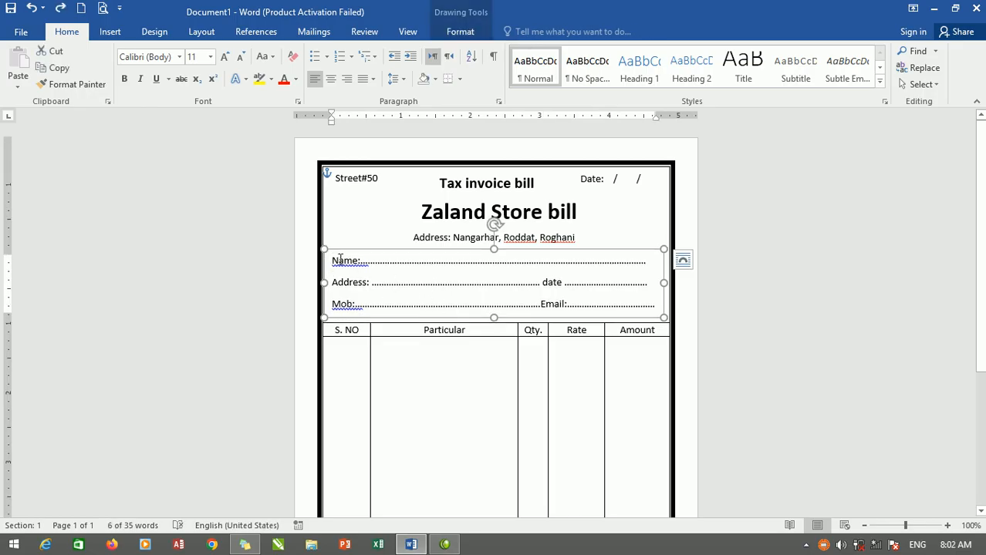
left_click_drag(332, 260, 657, 309)
left_click(124, 78)
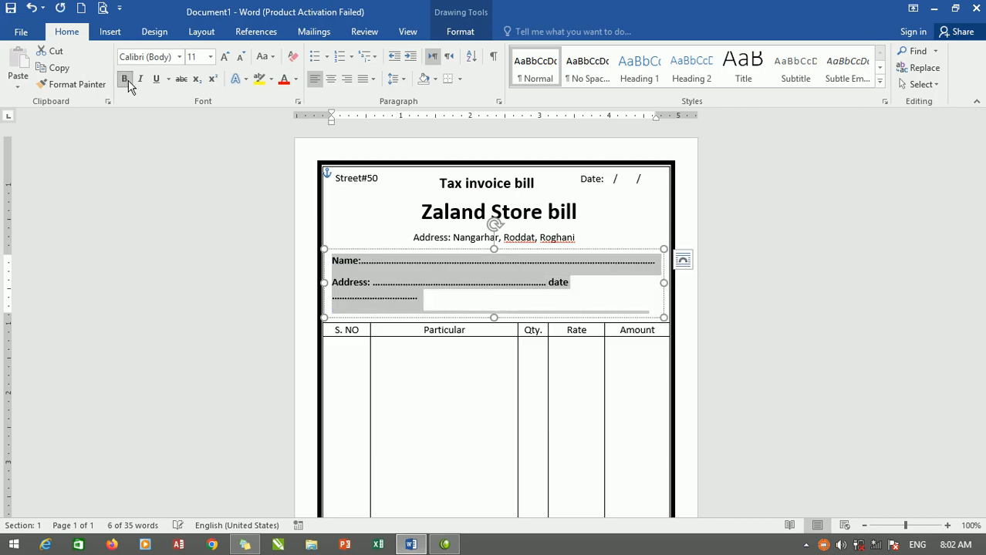
left_click(240, 57)
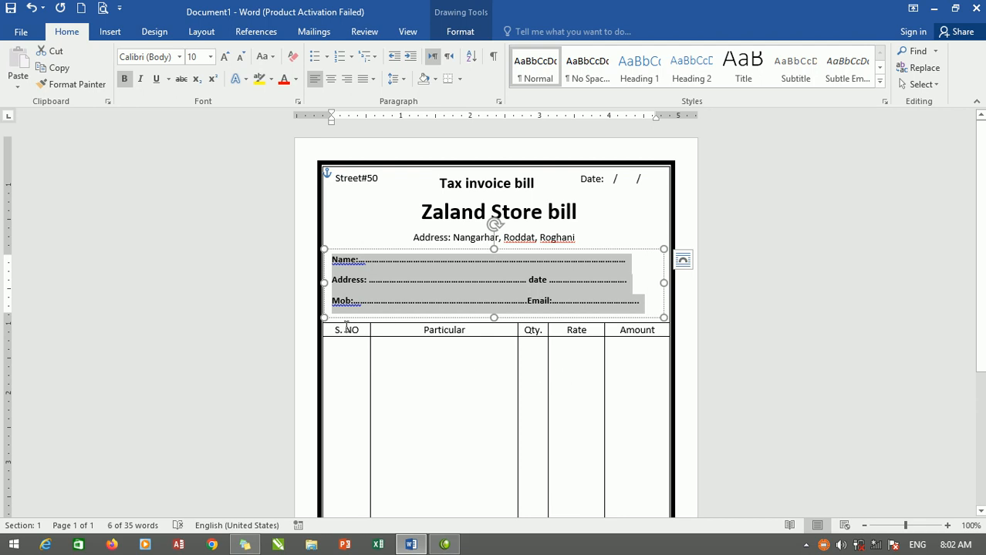
Make all the table text bold, from the "S. NO" column heading row down to "Signature".
mouse_move(331, 329)
left_mouse_down()
mouse_move(463, 356)
mouse_move(636, 520)
mouse_move(559, 493)
left_mouse_up()
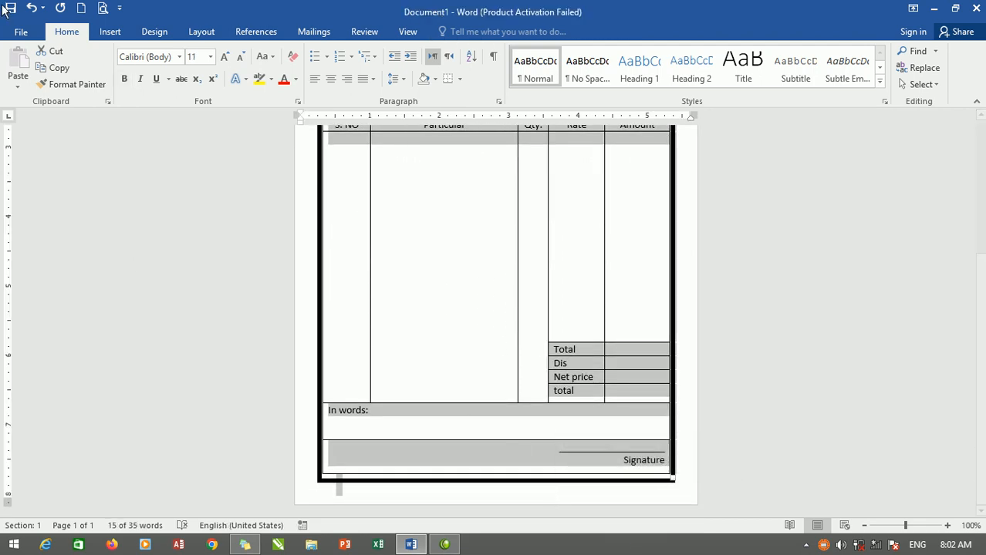
left_click(125, 79)
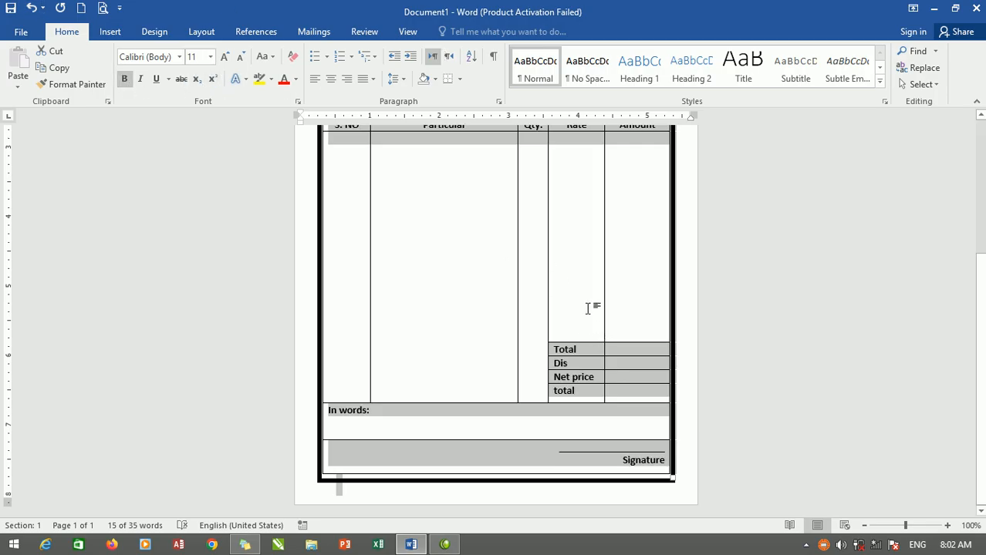
left_click(492, 274)
scroll(490, 268, "up", 3)
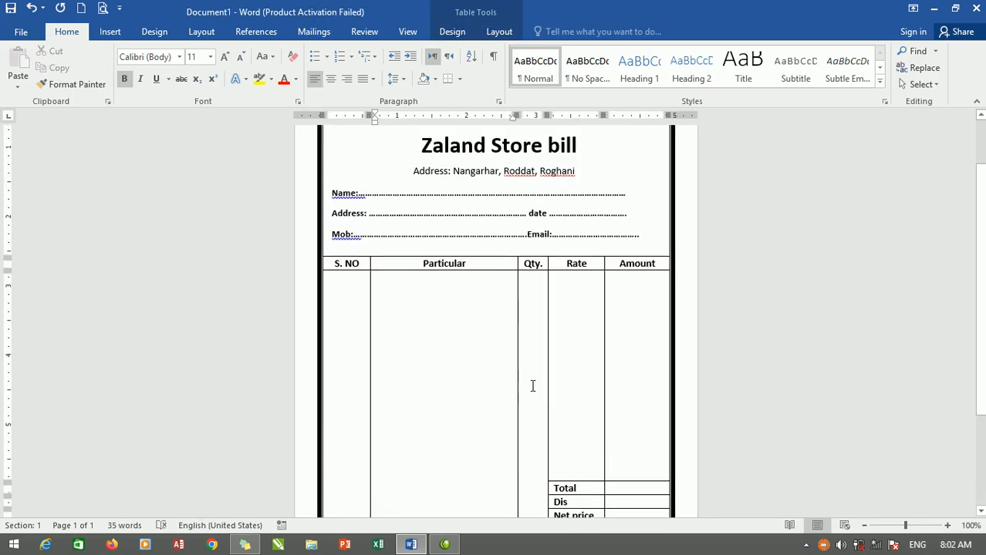
scroll(501, 279, "up", 2)
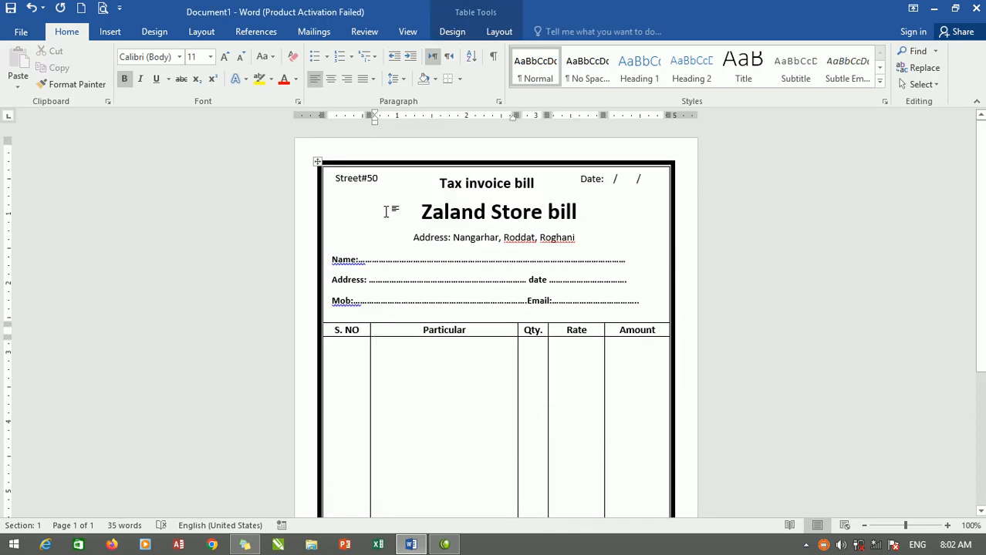
Set the page background to a dark yellow picked from the standard colours of the custom colour chooser.
left_click(391, 208)
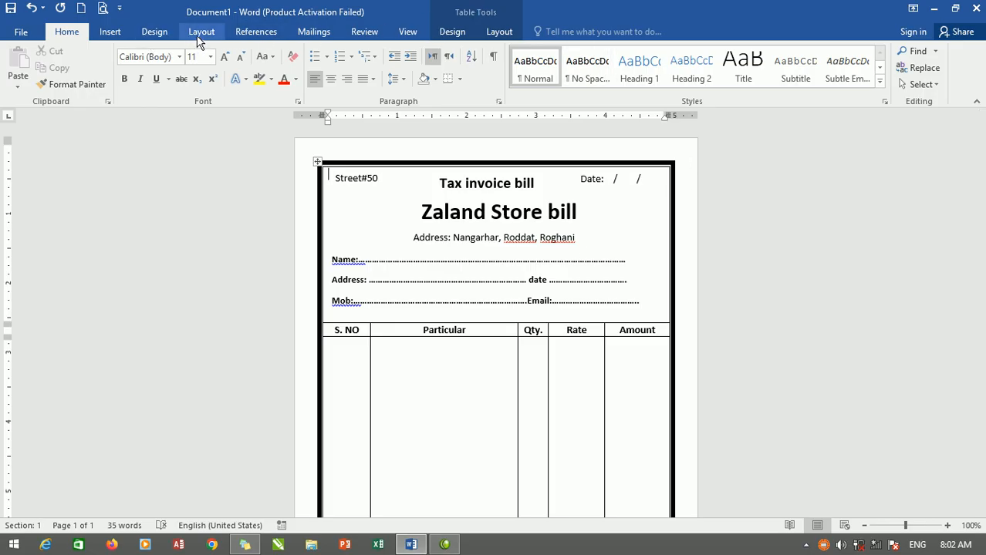
left_click(159, 34)
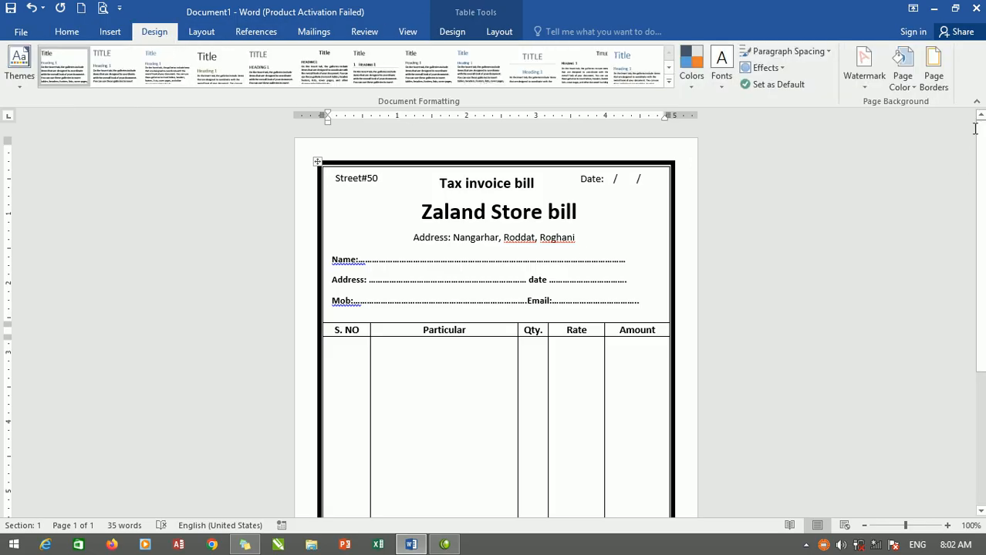
left_click(901, 87)
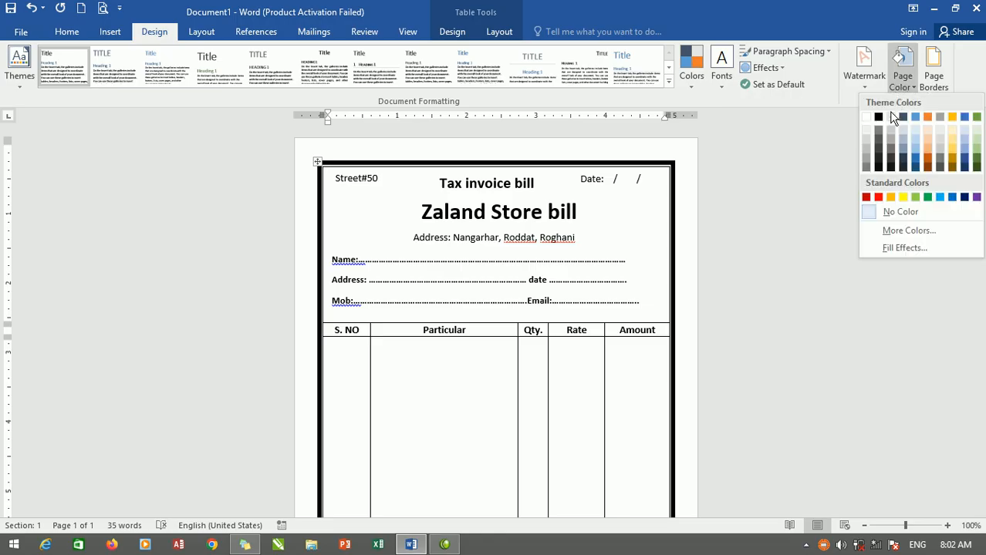
left_click(893, 230)
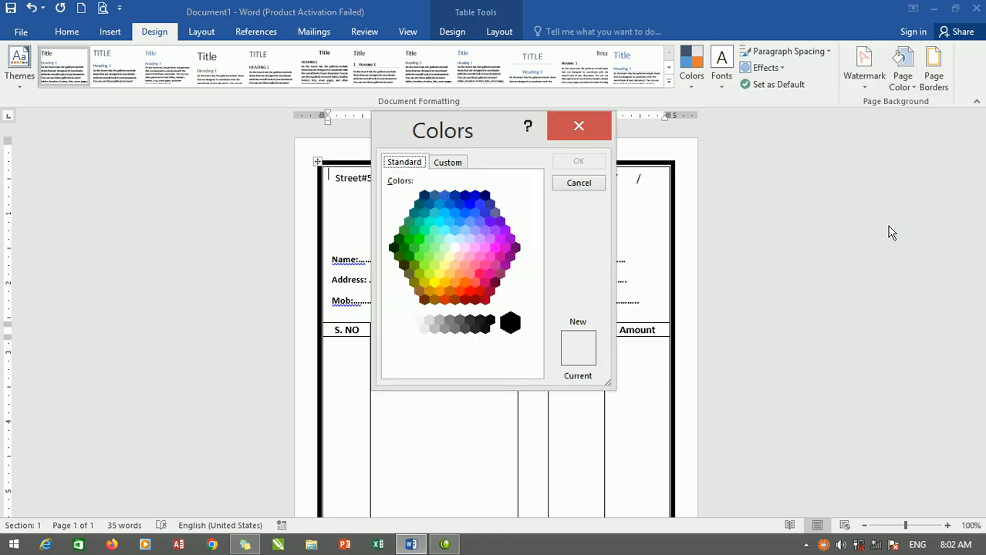
left_click(451, 165)
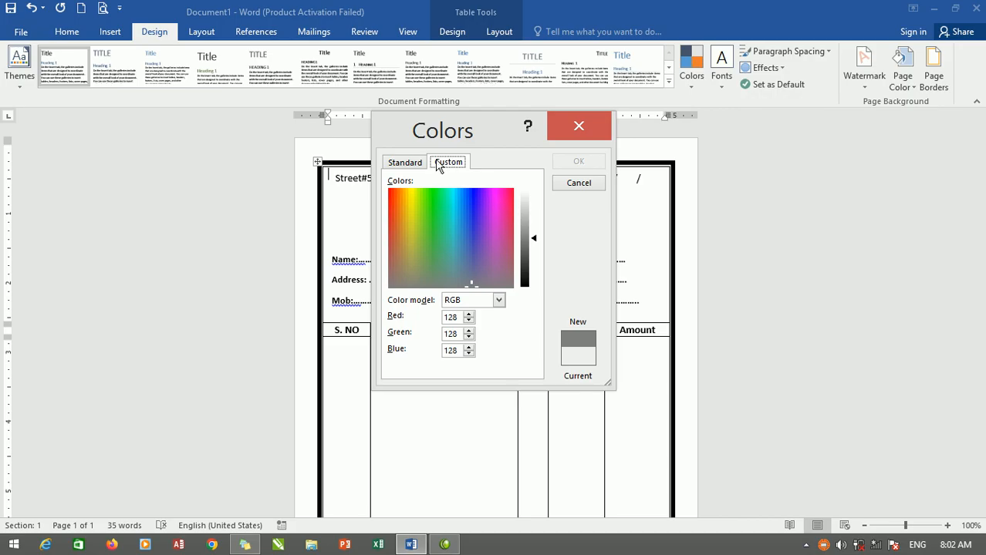
left_click(407, 162)
left_click(491, 256)
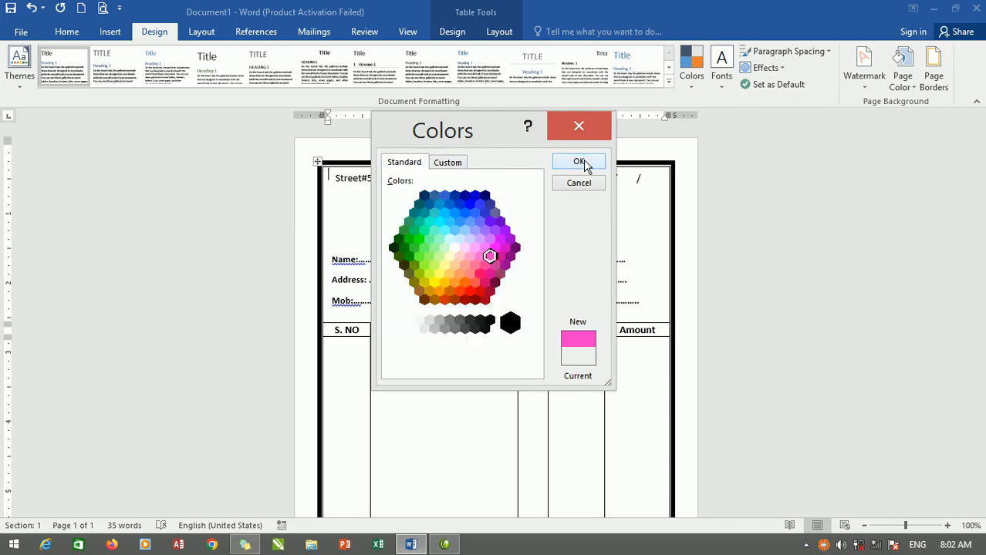
left_click(432, 284)
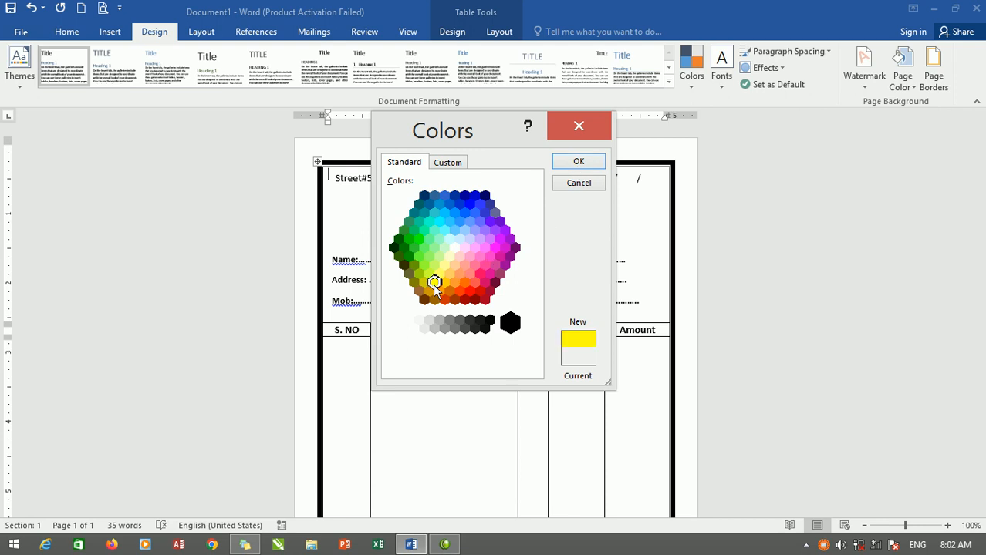
left_click(427, 276)
left_click(423, 283)
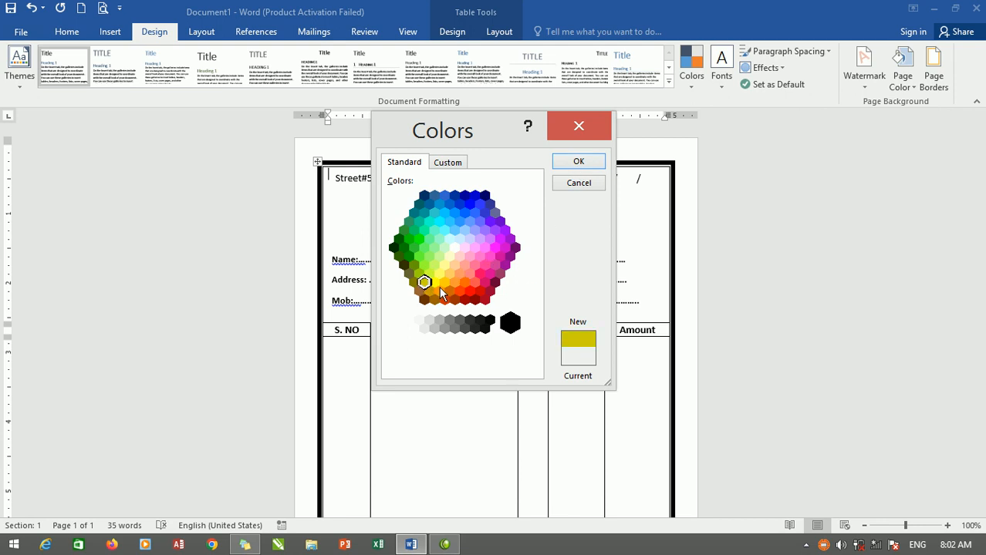
left_click(583, 160)
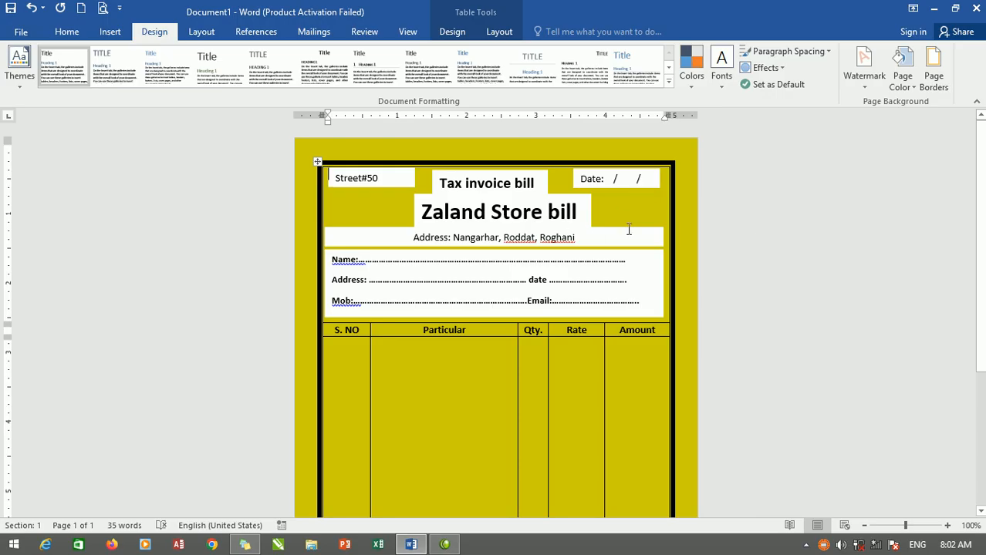
Remove the white fill from the street text box in the bill header.
left_click(408, 176)
left_click(408, 176)
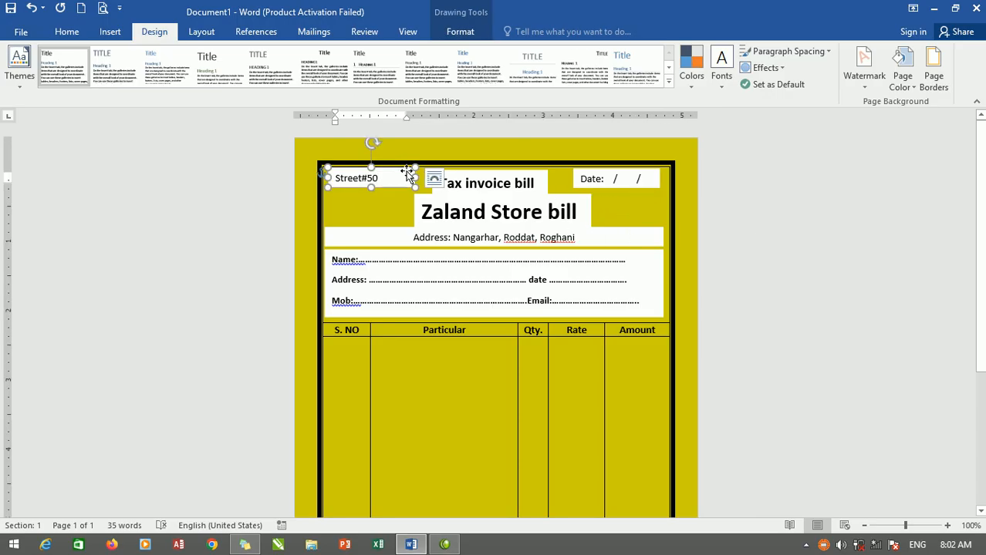
left_click(466, 36)
left_click(375, 50)
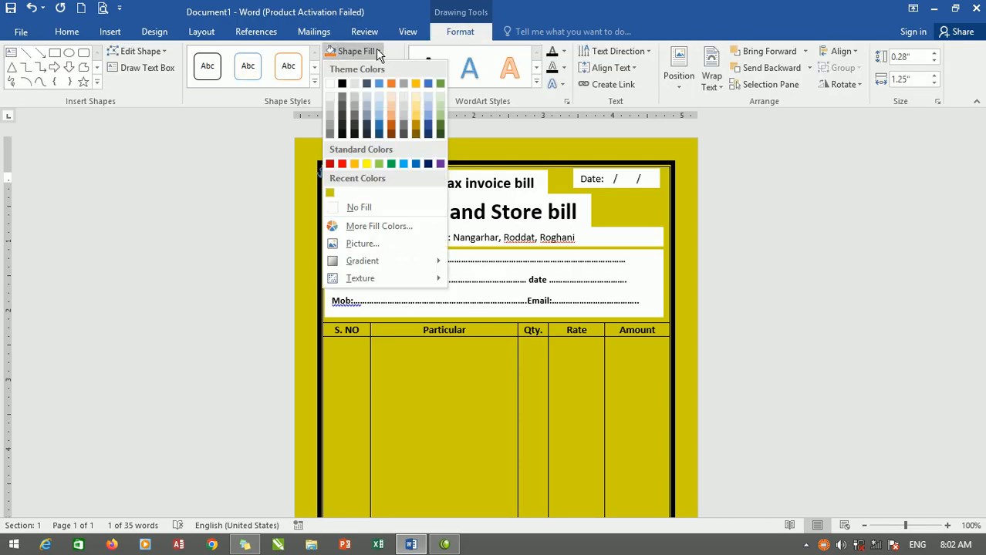
left_click(378, 206)
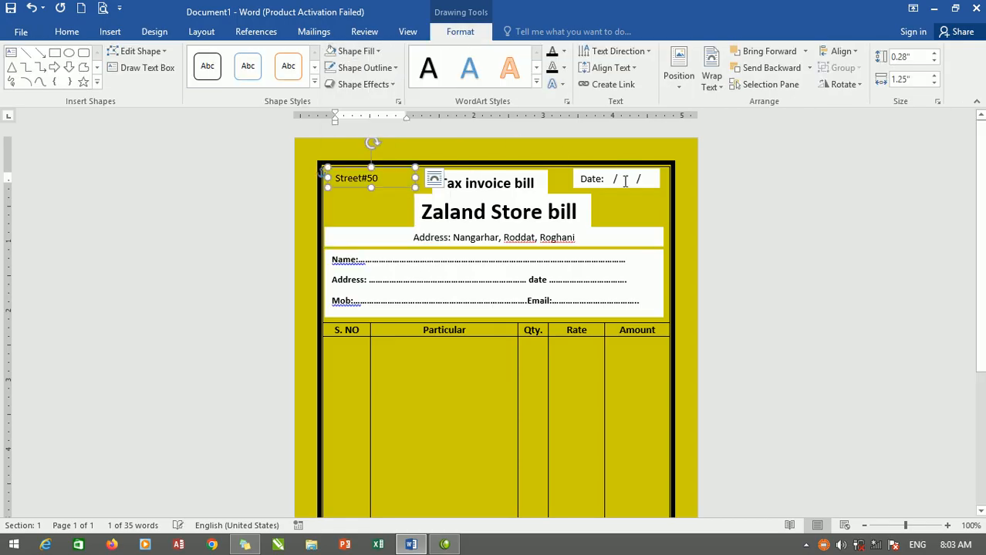
Remove the fill from the "Tax invoice bill", "Date", "Zaland Store bill", store address and customer details text boxes together.
left_click(523, 185)
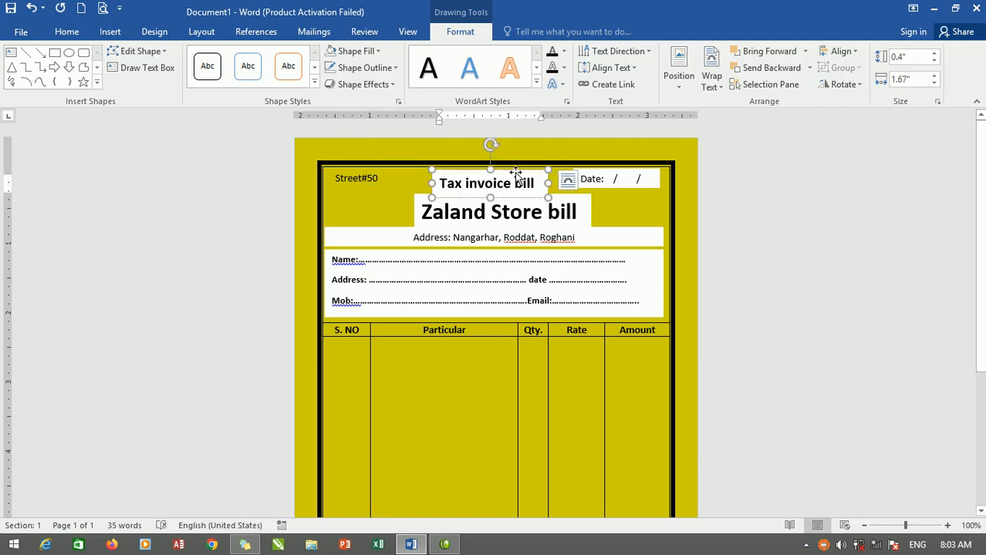
left_click(638, 189, "shift")
left_click(568, 202, "shift")
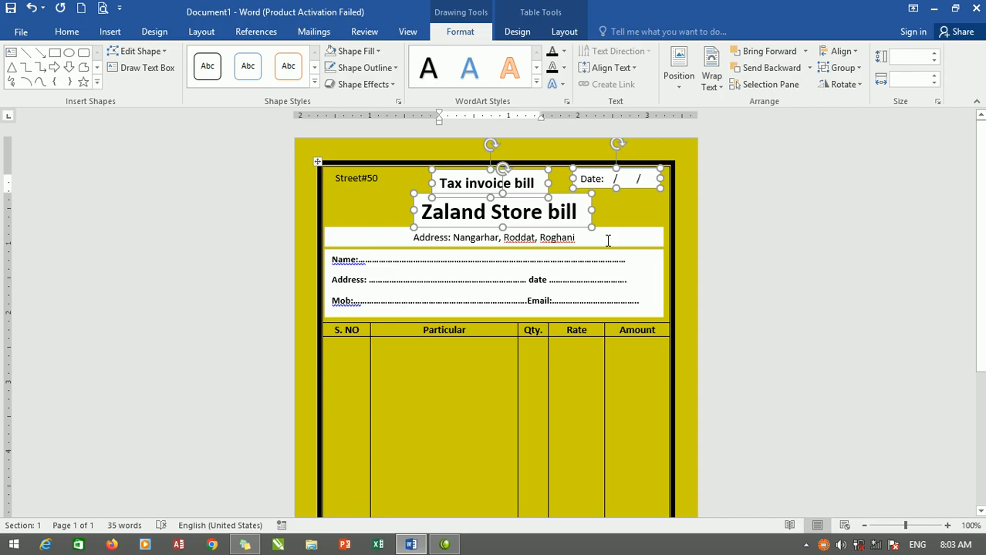
left_click(609, 235, "shift")
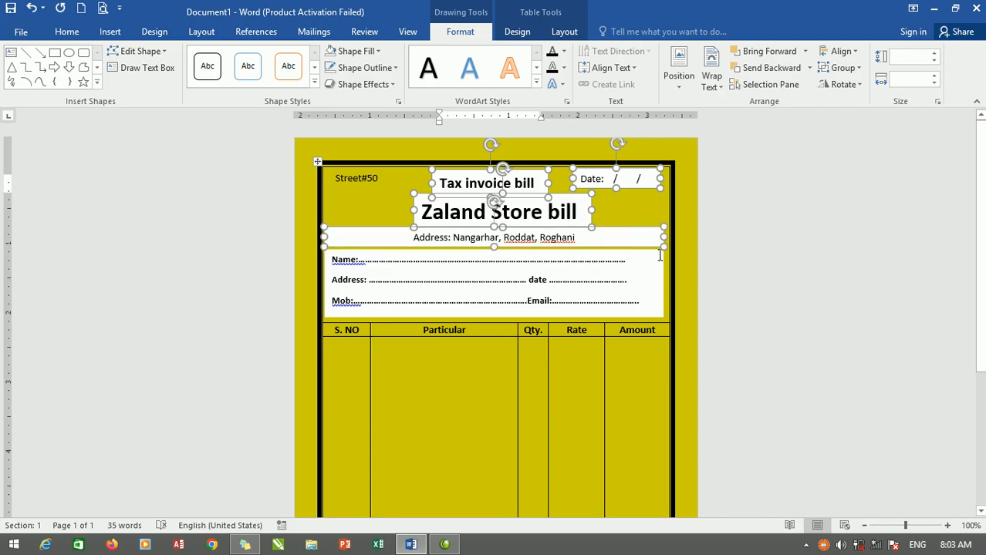
left_click(648, 314, "shift")
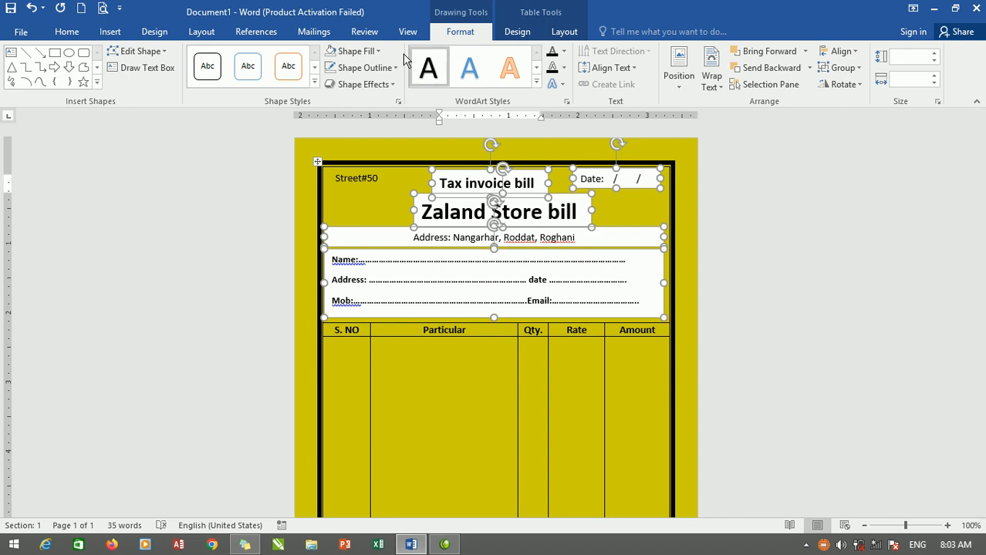
left_click(370, 54)
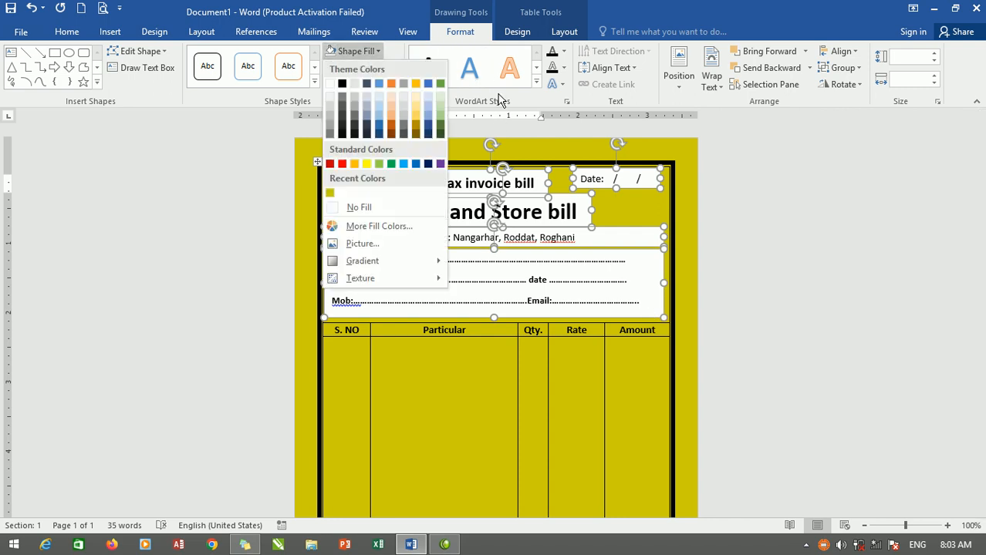
left_click(385, 212)
left_click(748, 263)
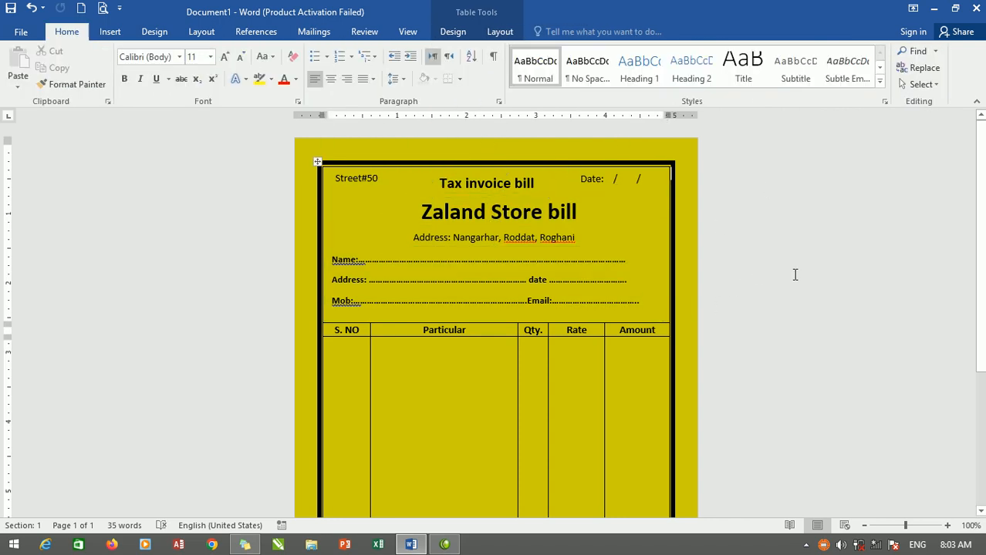
scroll(609, 287, "down", 5)
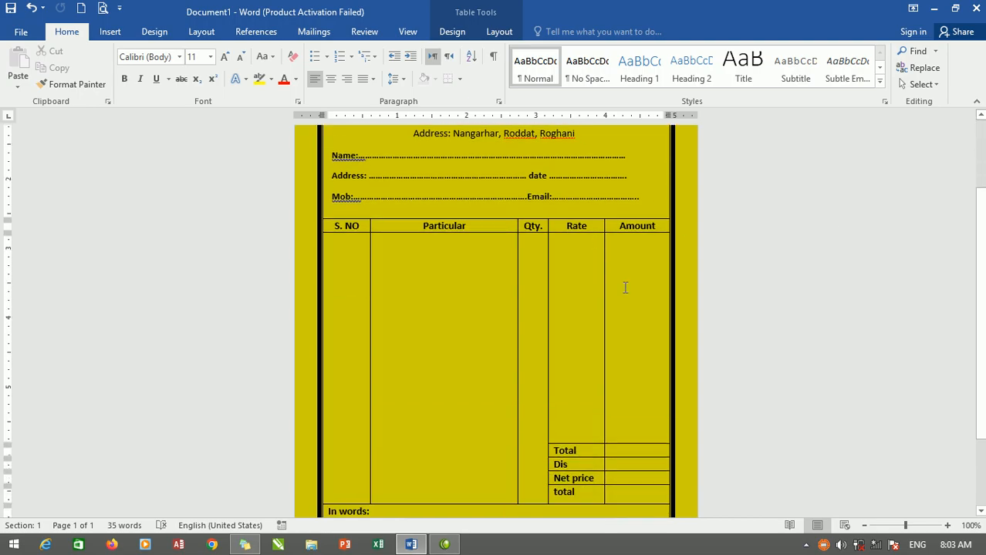
scroll(621, 293, "down", 2)
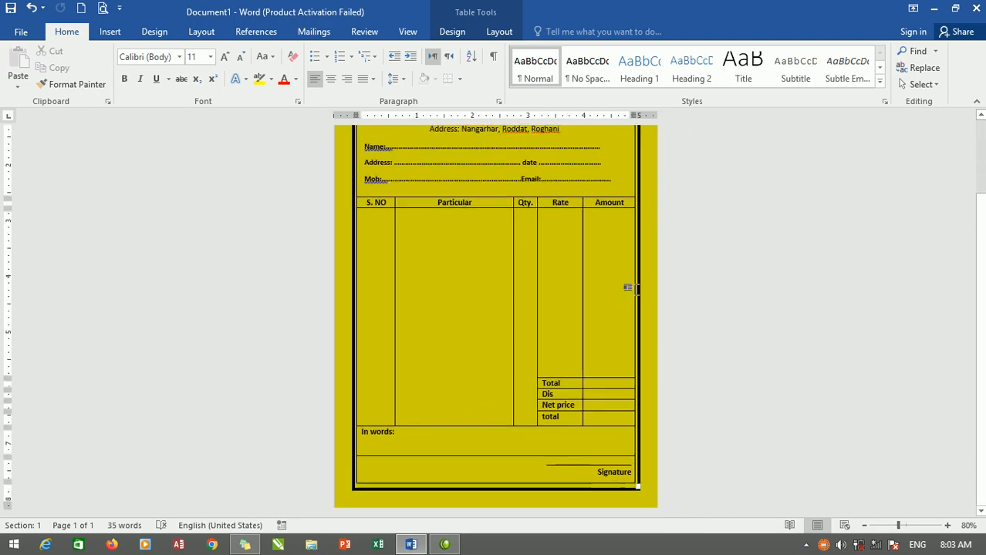
scroll(580, 276, "up", 1)
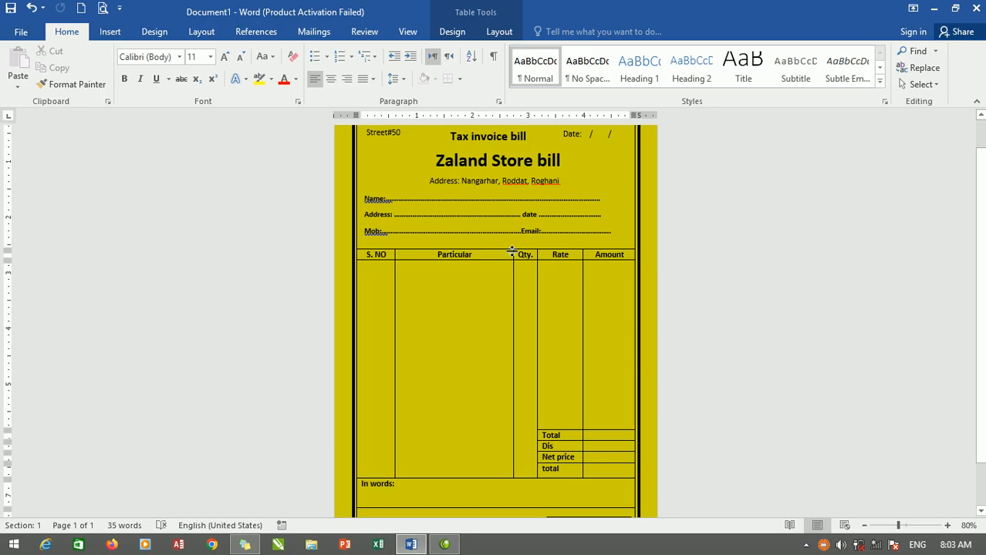
scroll(512, 251, "up", 1)
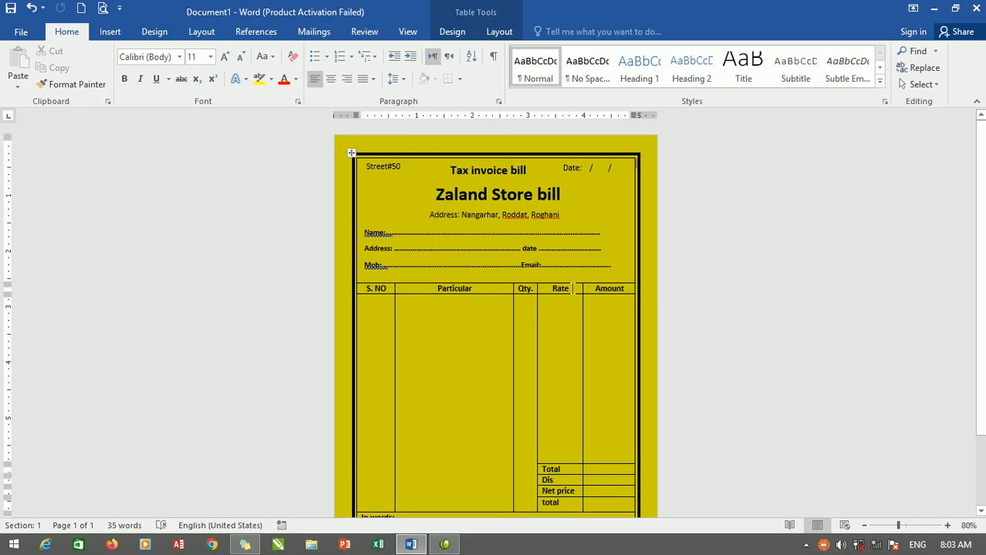